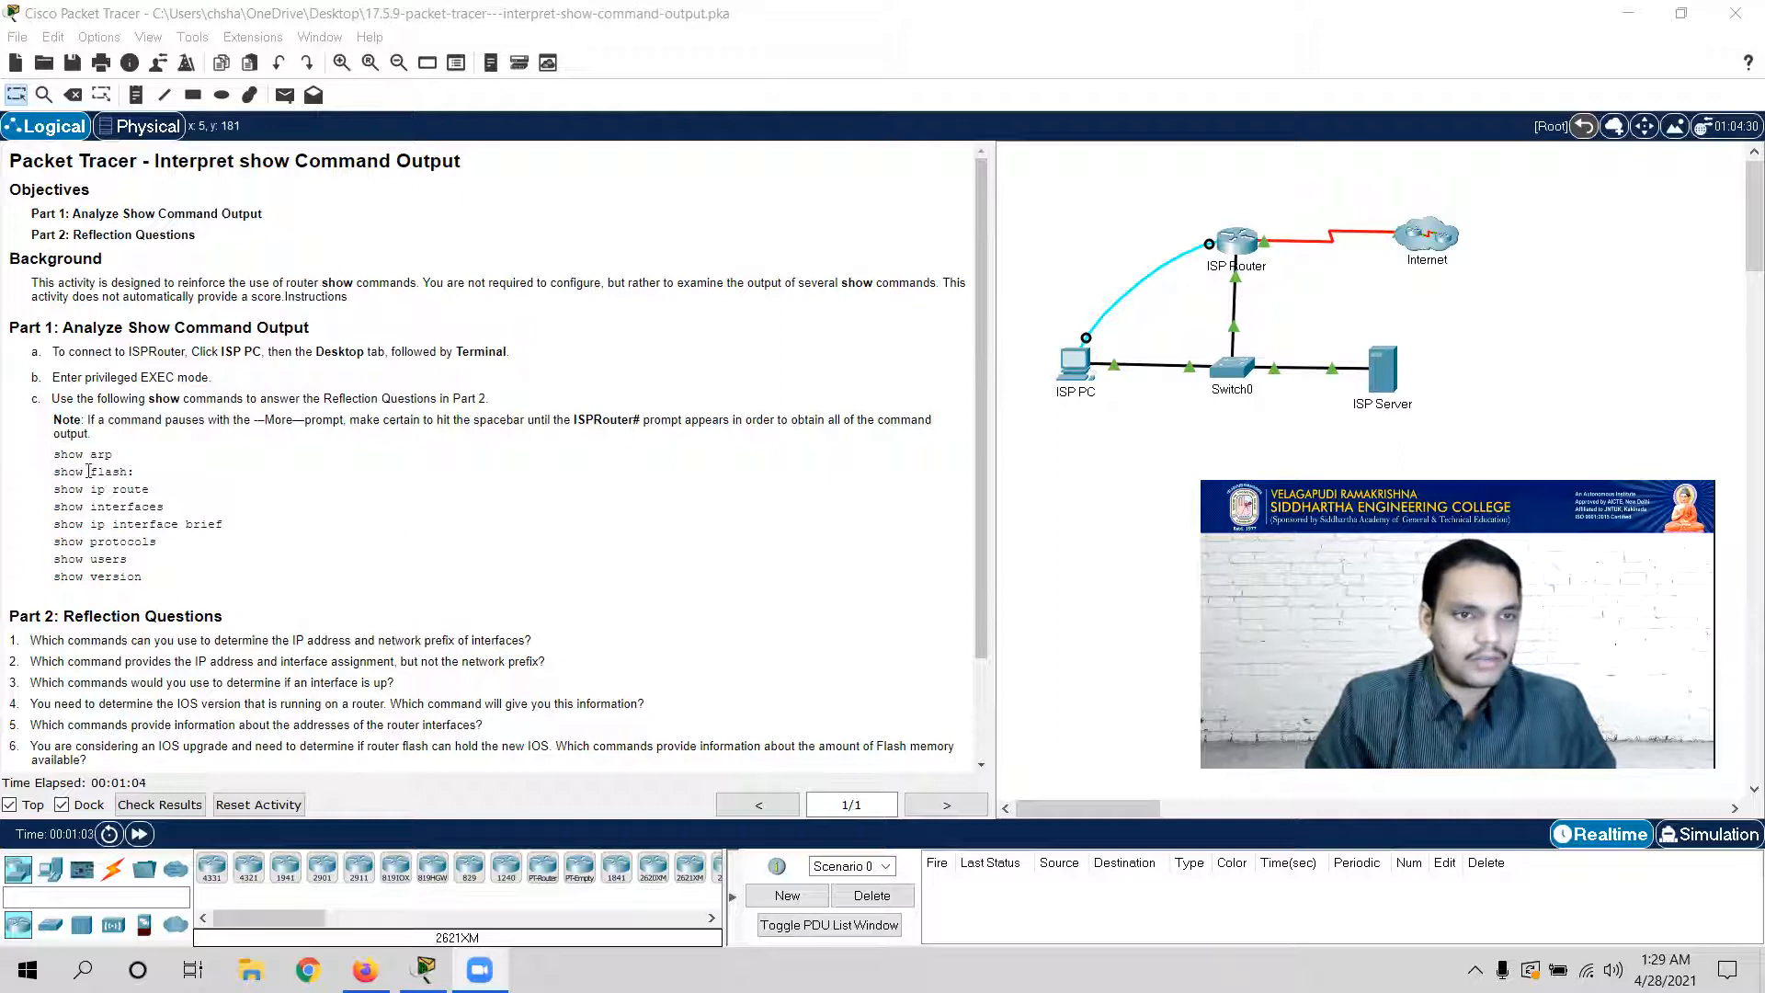
Open the Terminal on ISP PC with the default connection settings and bring up the ISPRouter user prompt
scroll(245, 489, up, 1)
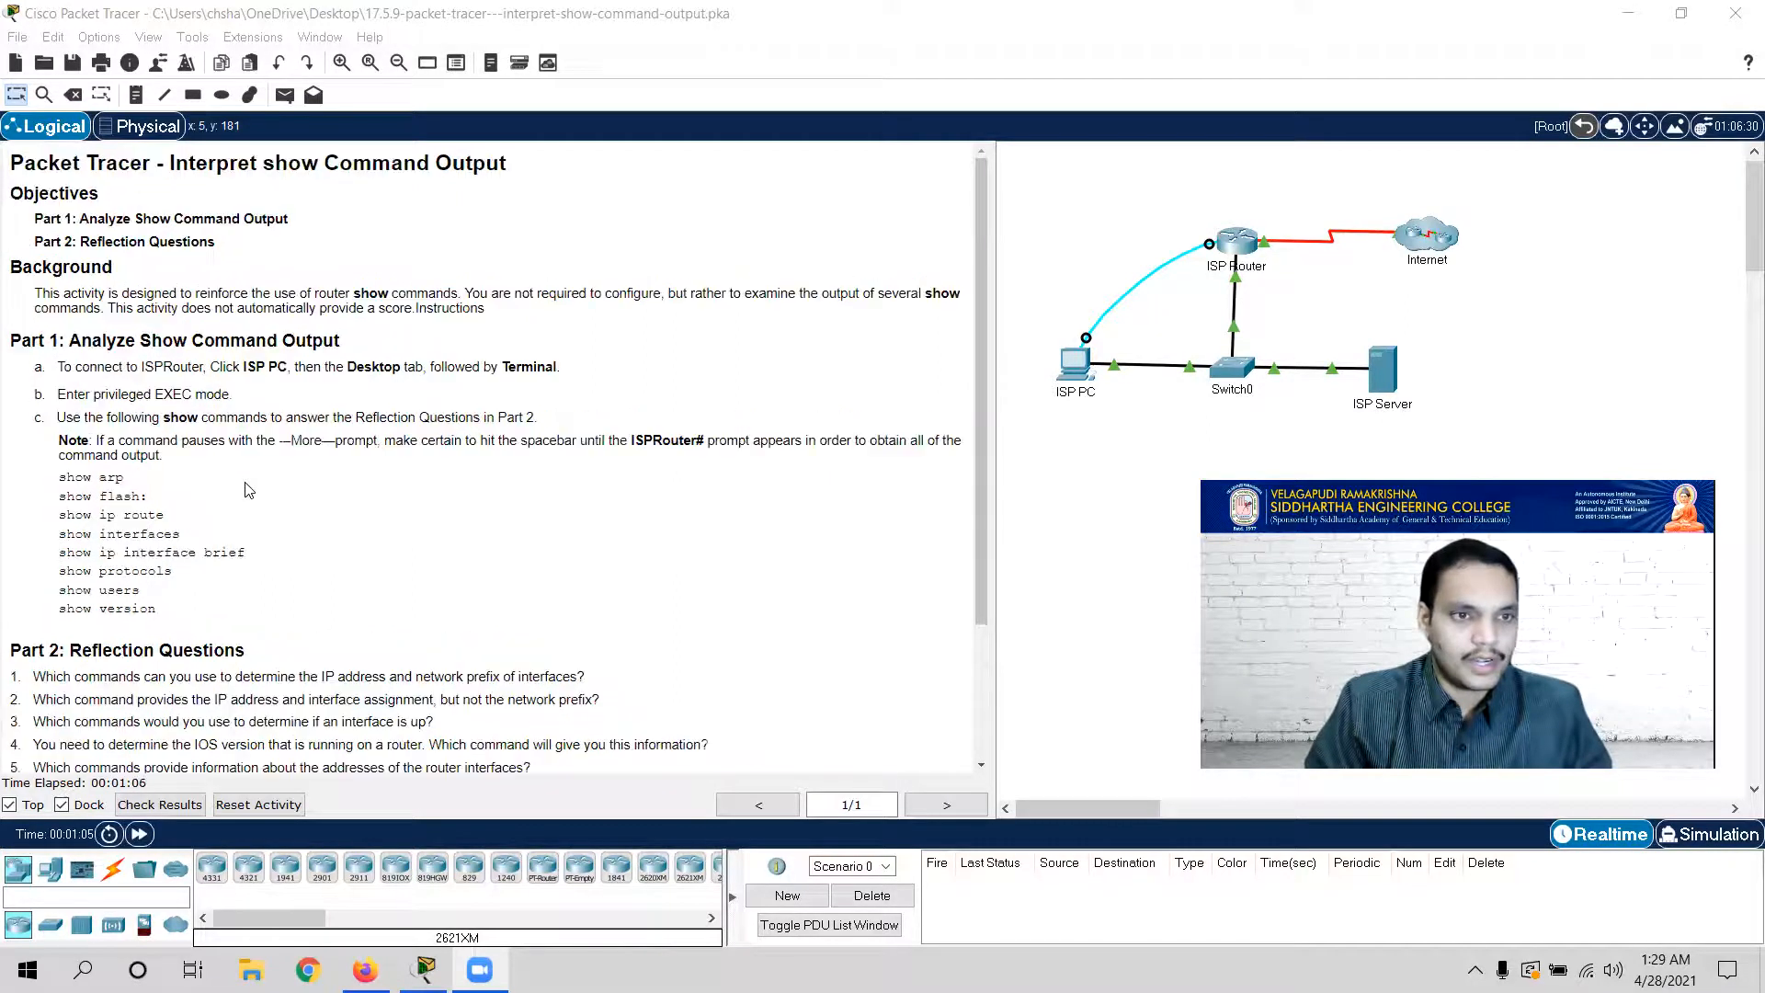
scroll(248, 490, up, 1)
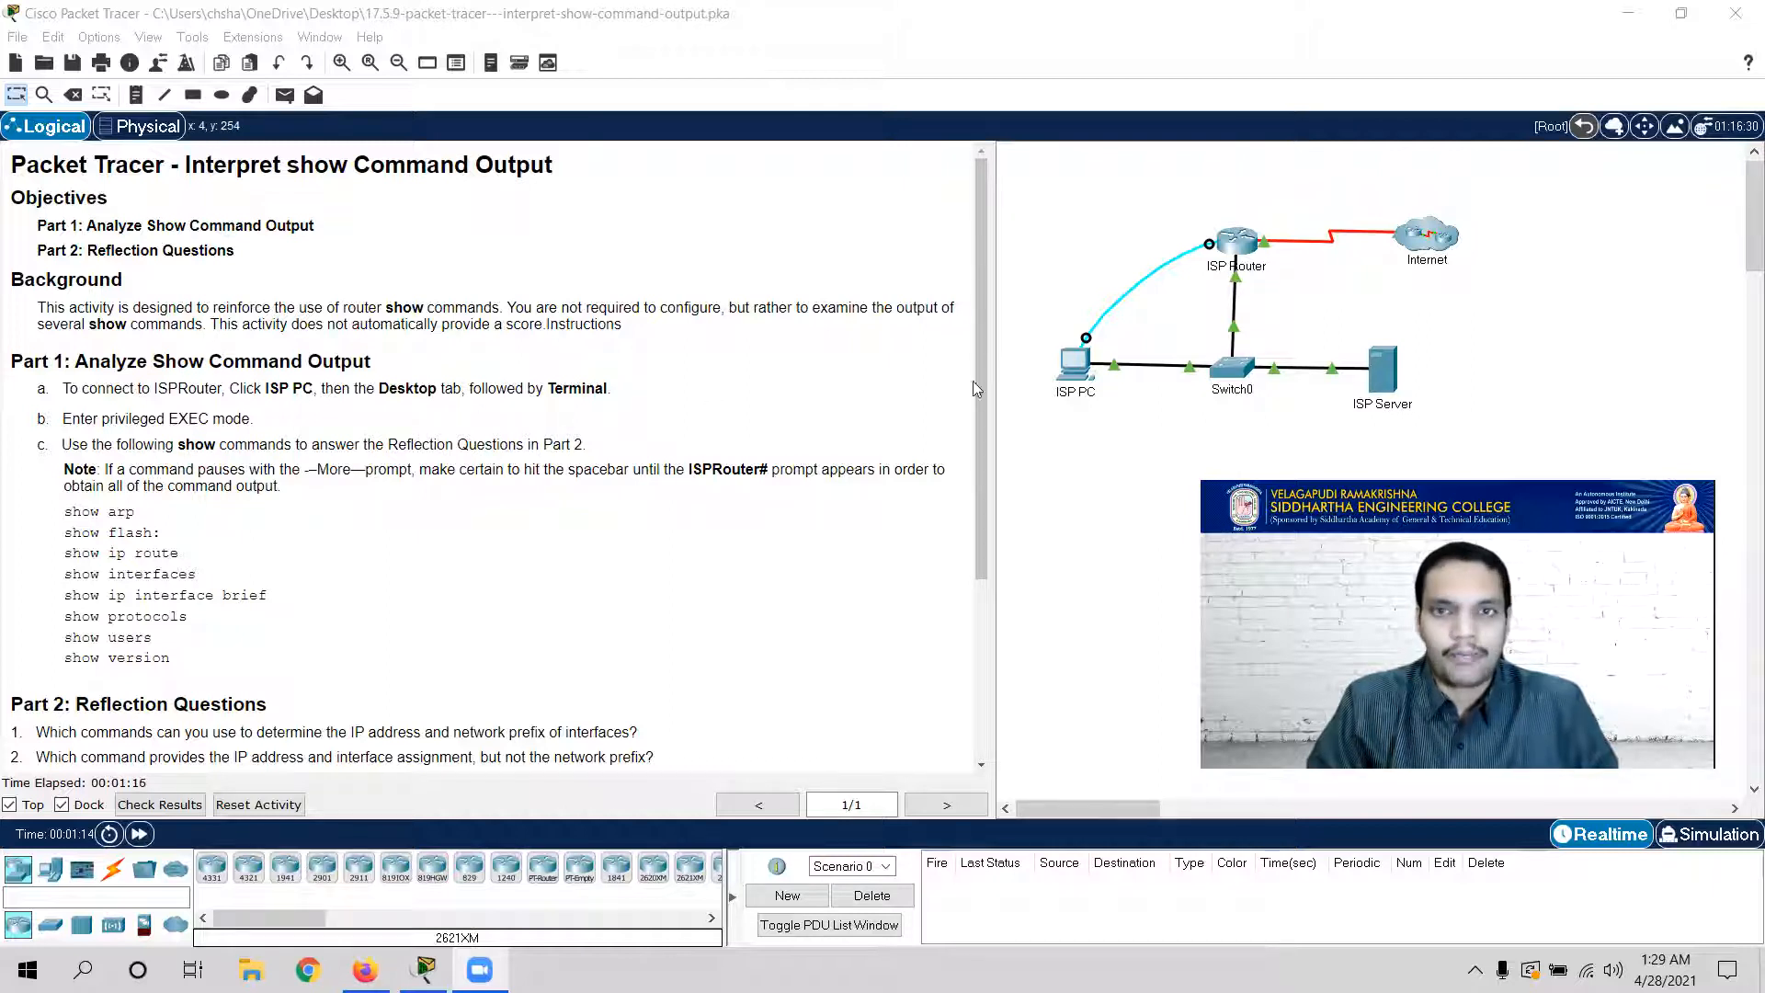
click(1081, 368)
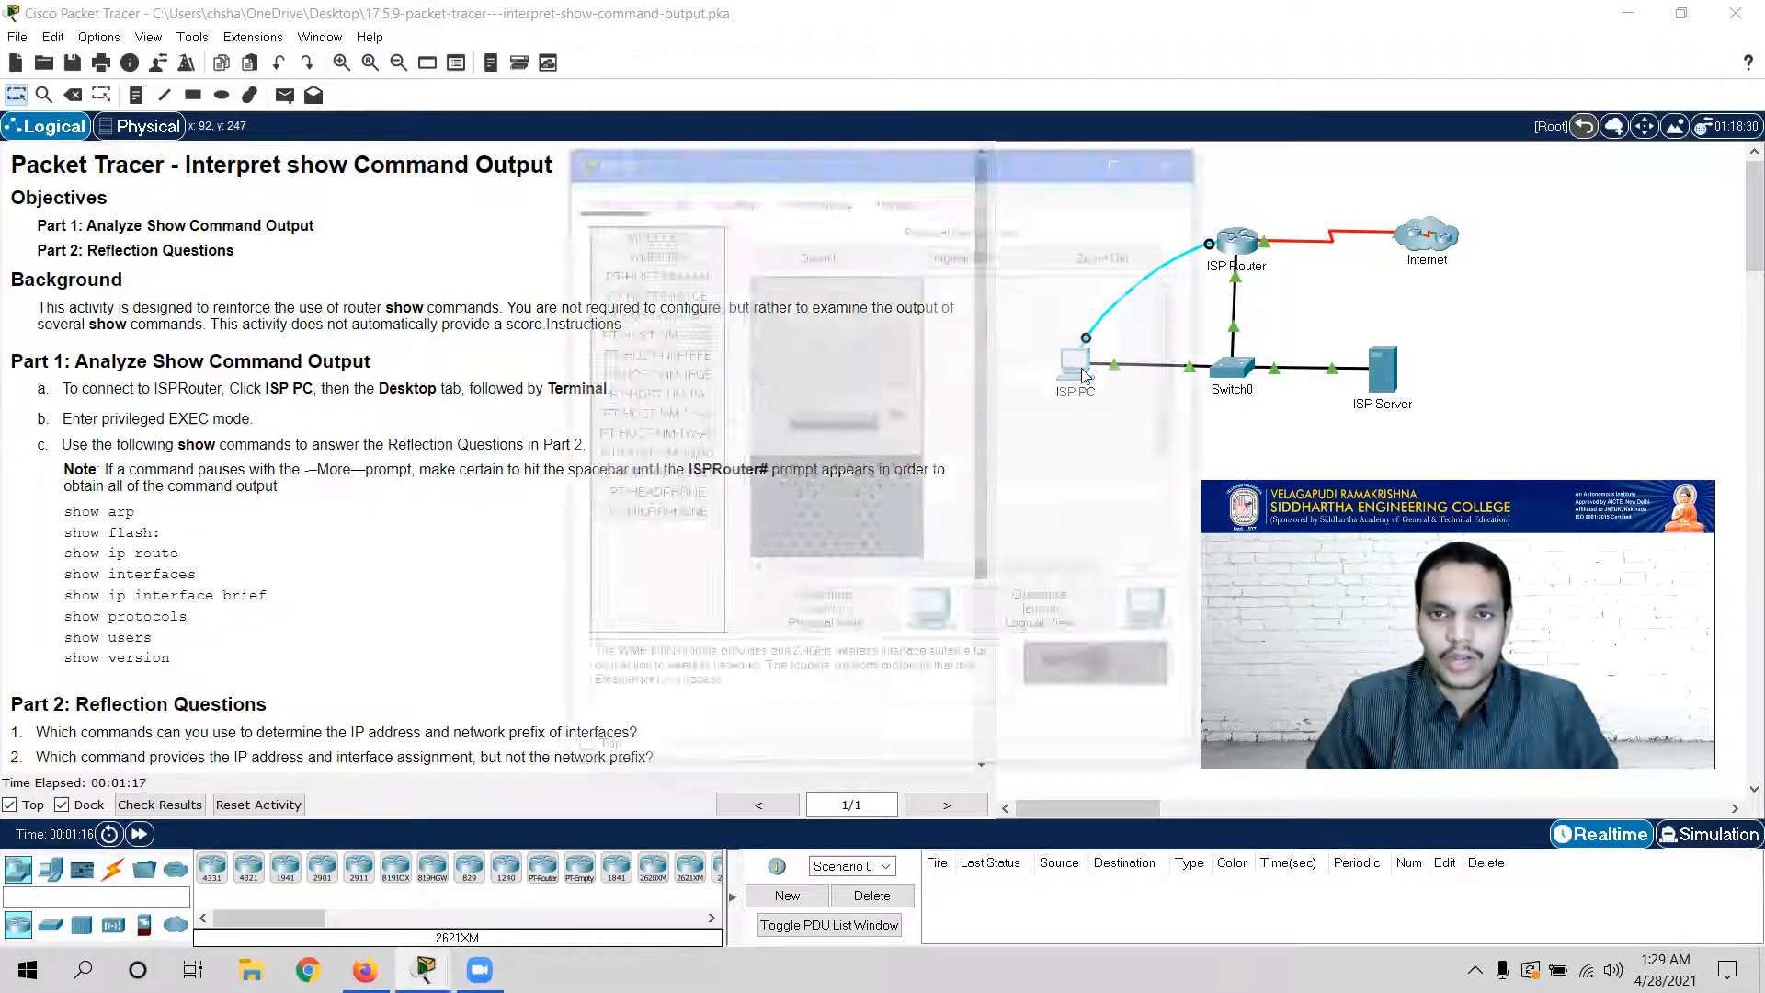
click(726, 197)
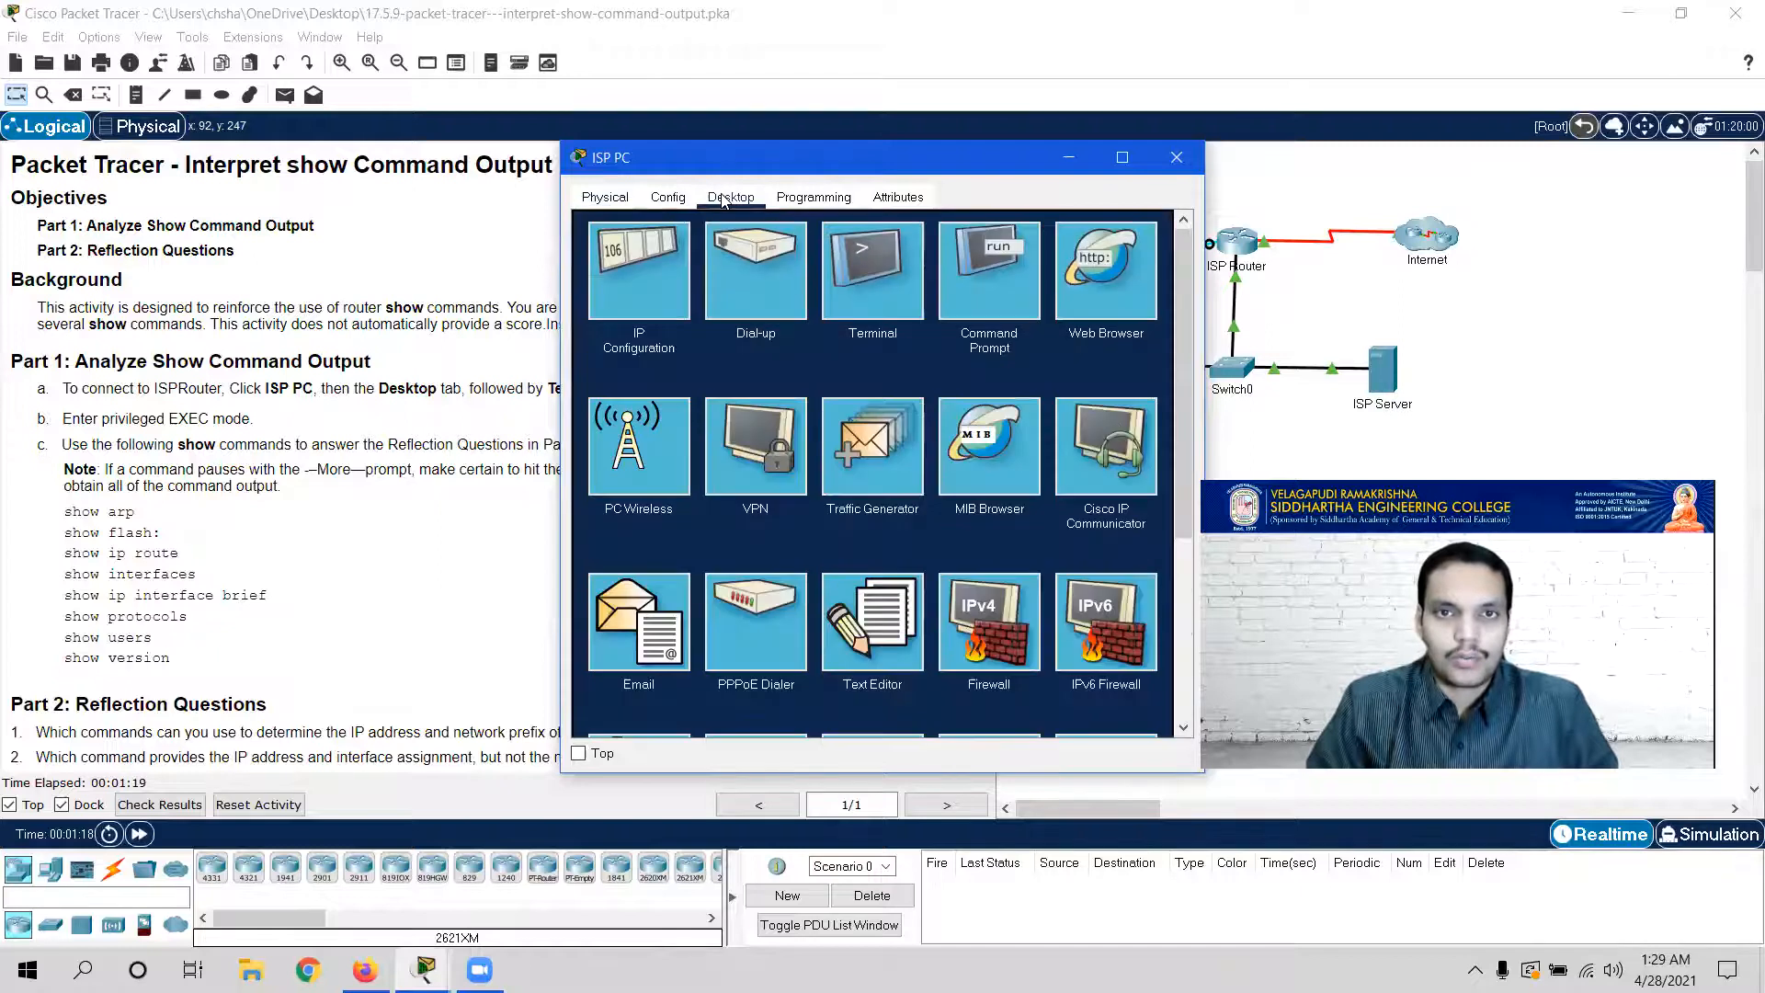
click(862, 276)
click(1125, 418)
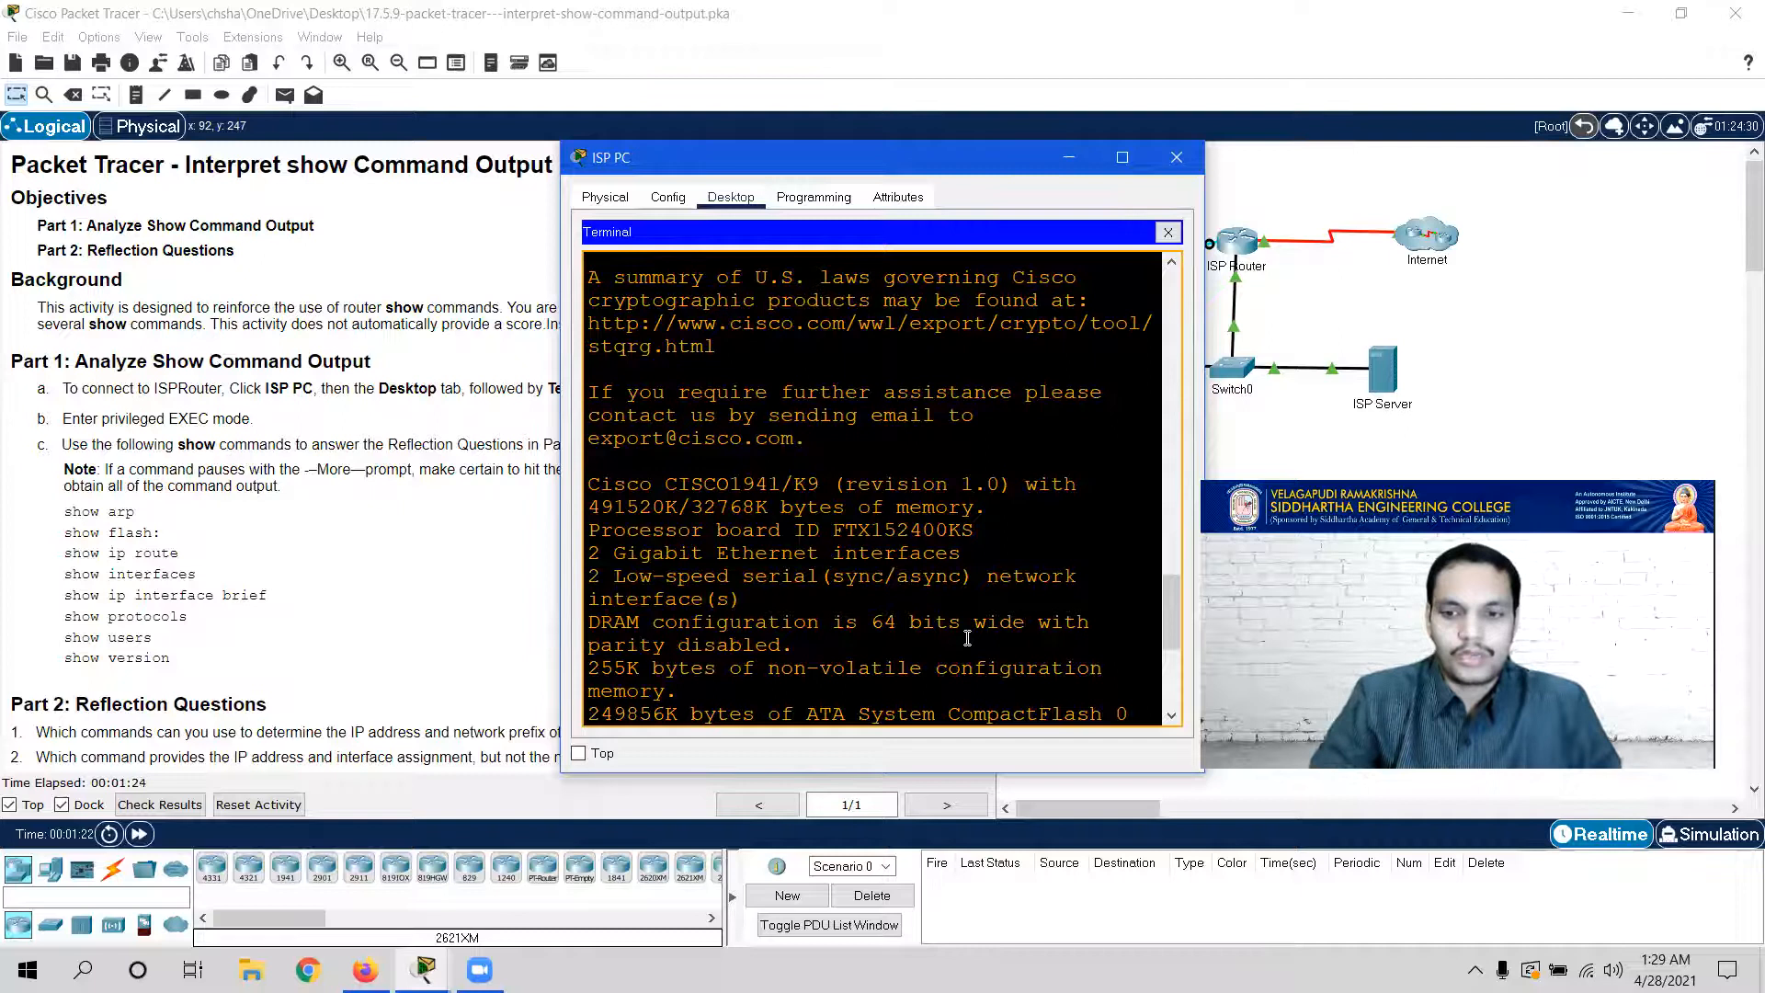
key(Return)
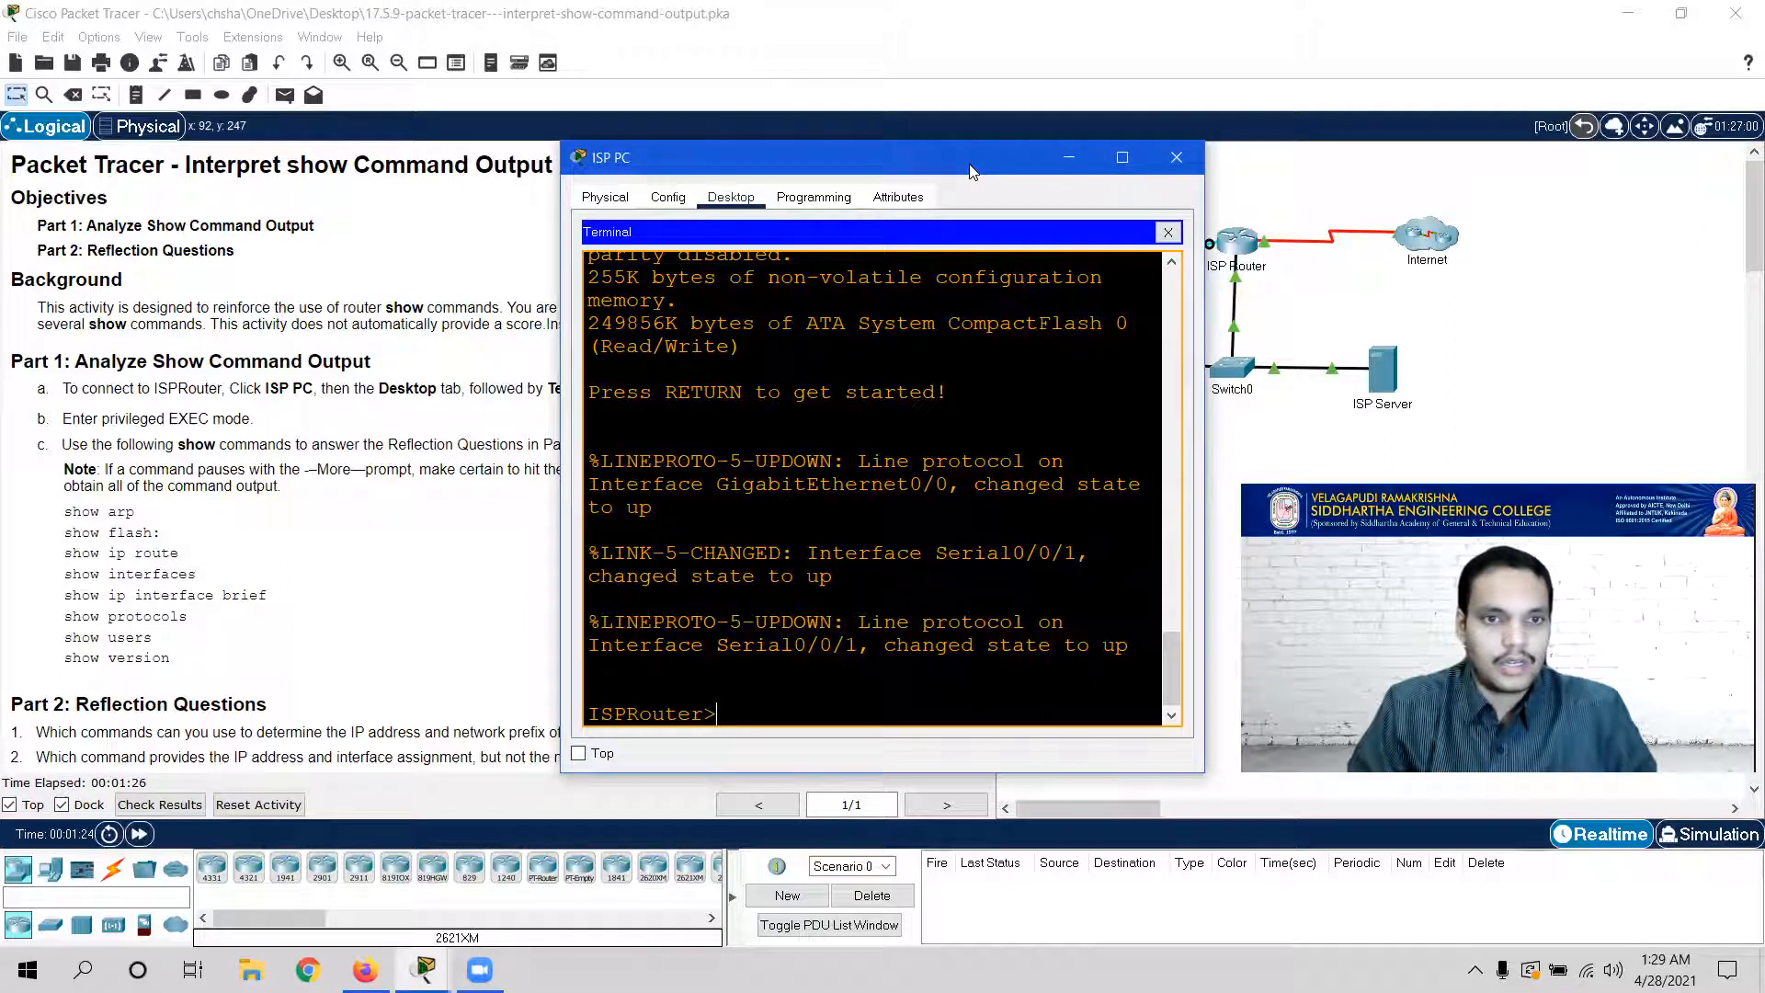
Move the ISP PC window clear of the activity instructions and widen it
drag(971, 171, 1087, 215)
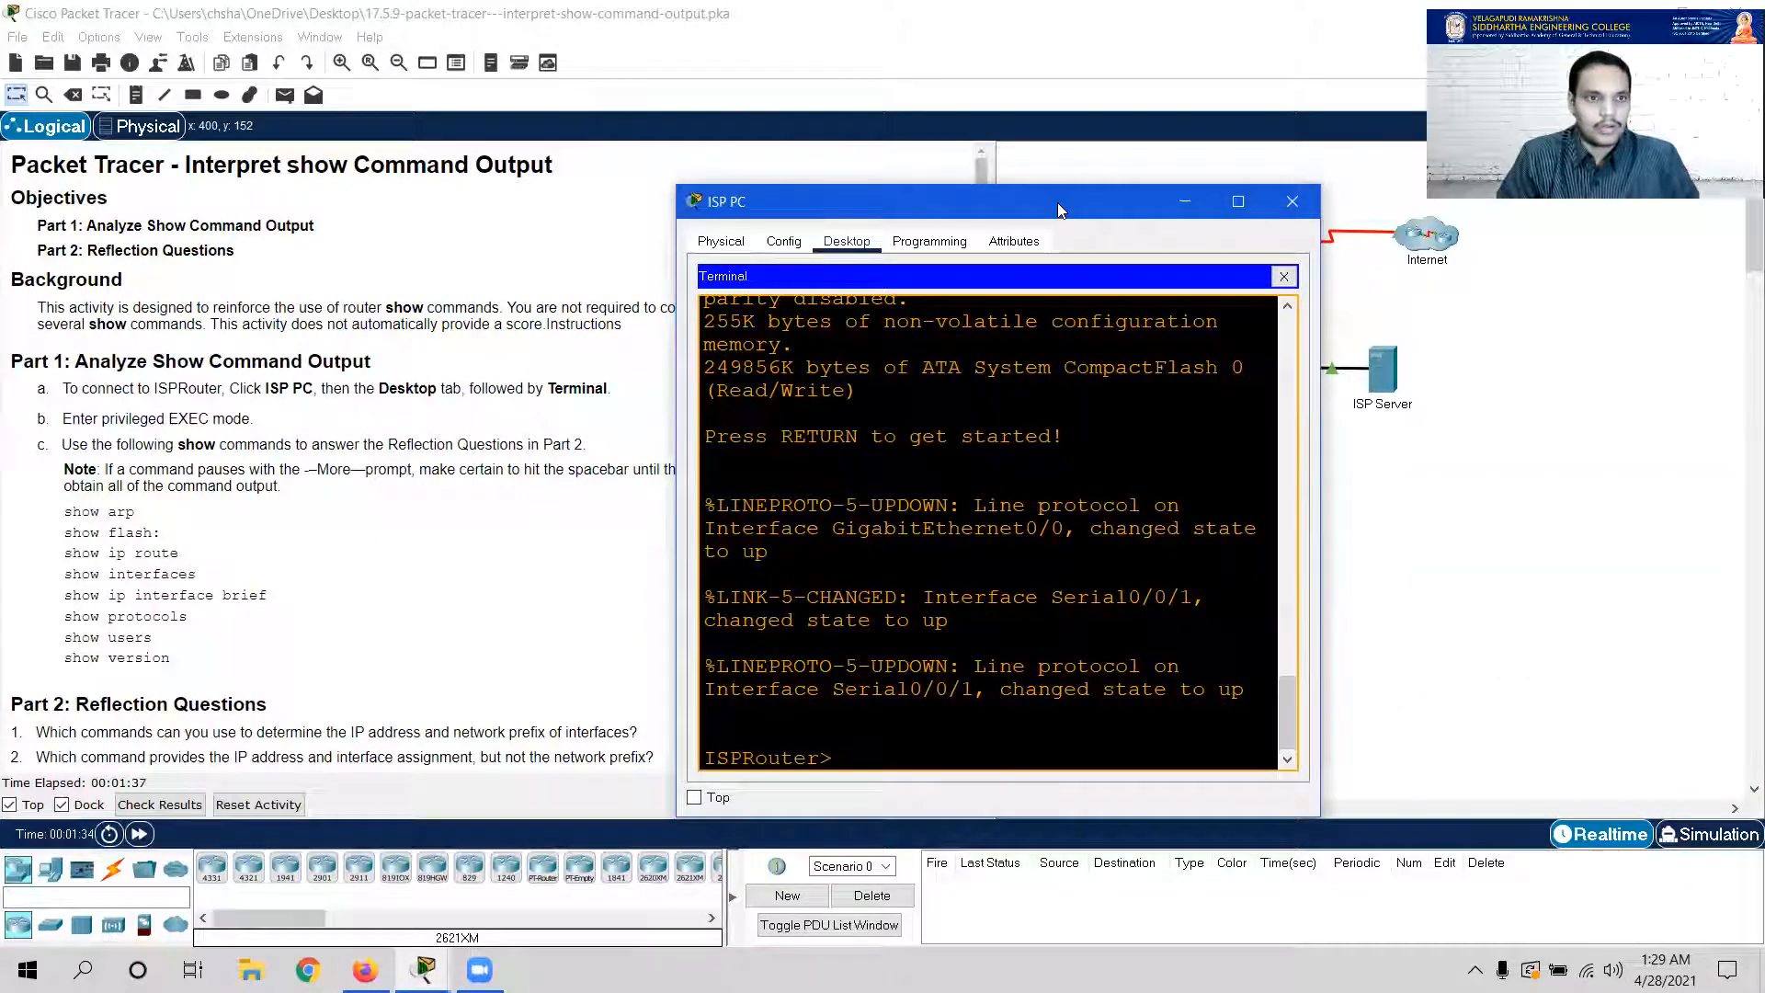
drag(1058, 210, 1419, 192)
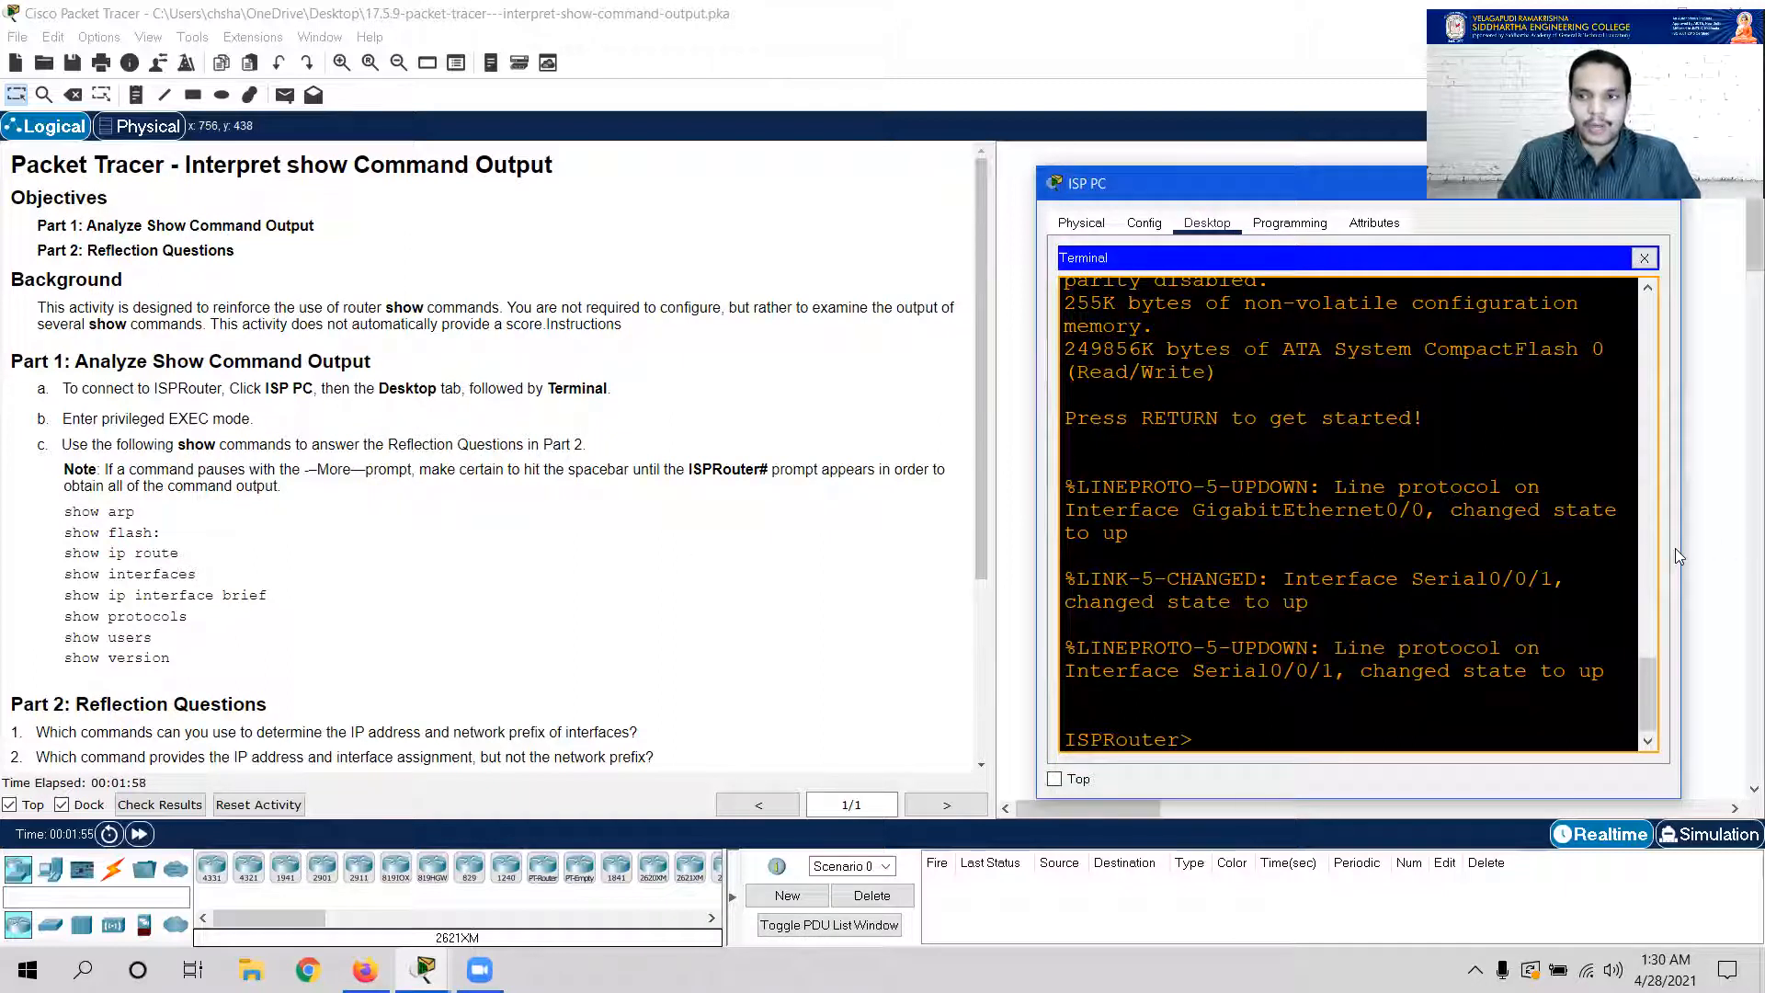
drag(1681, 547, 1757, 548)
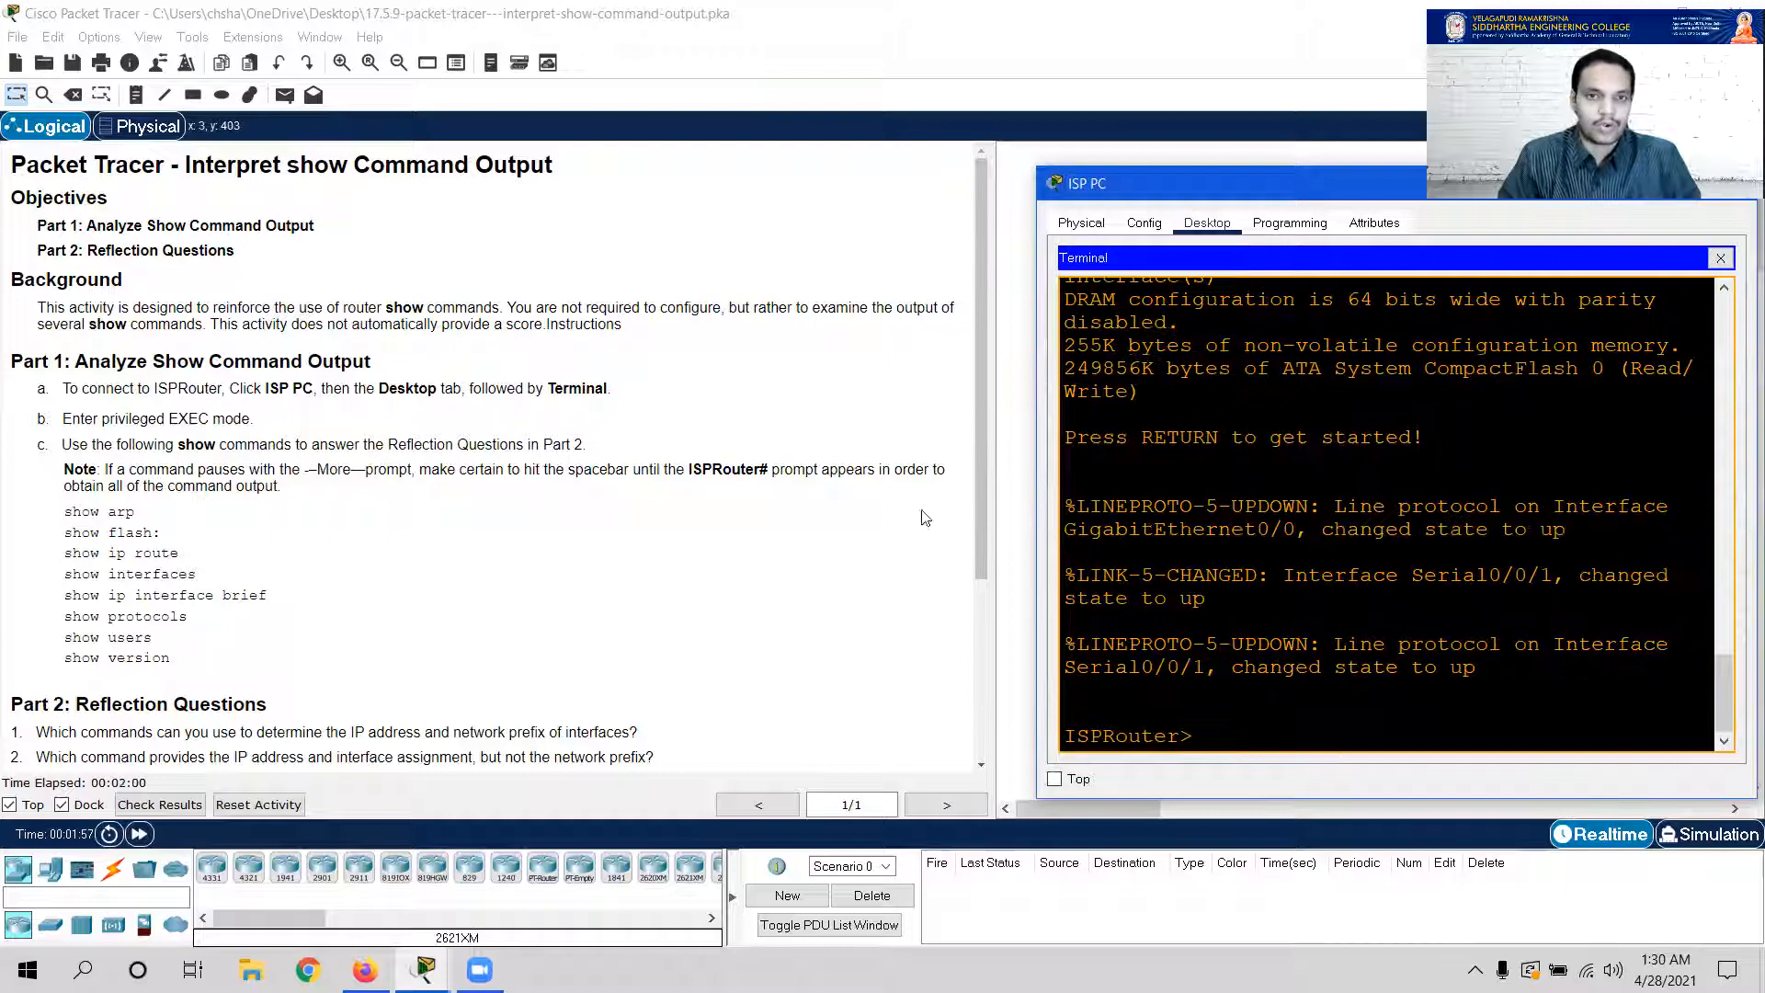
Review the reflection questions, enter privileged EXEC mode on ISPRouter and run show protocols
scroll(504, 512, down, 1)
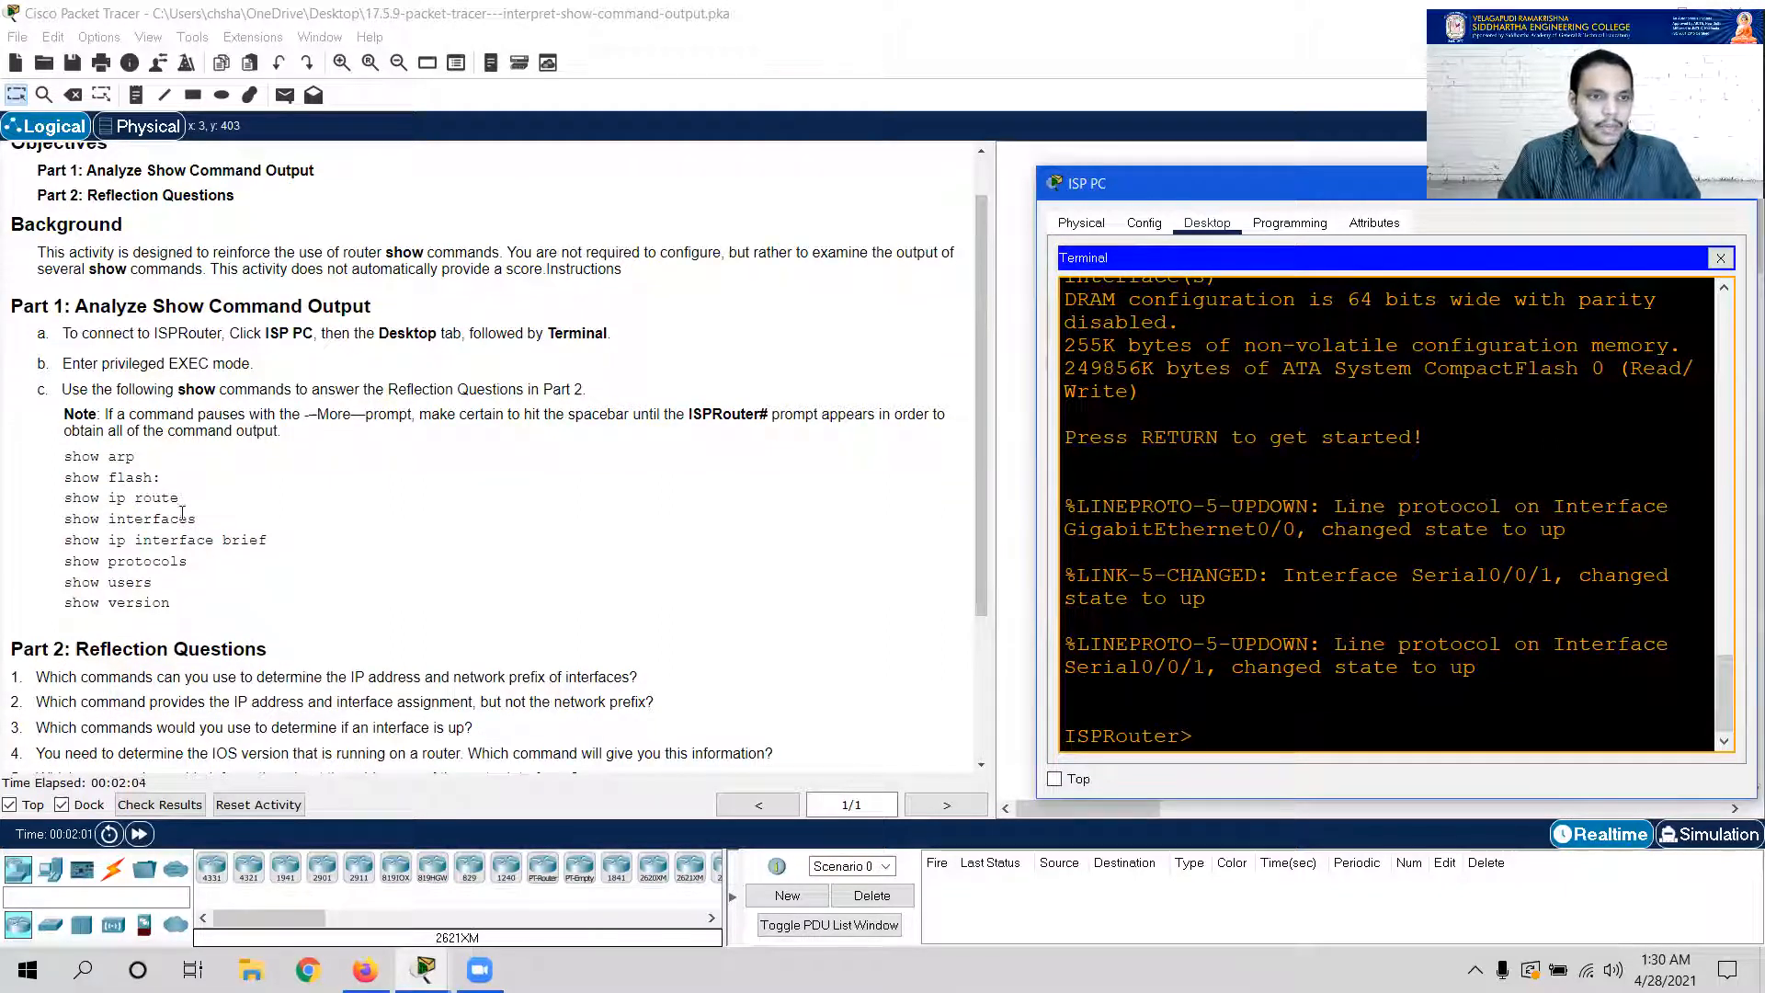
scroll(169, 543, down, 1)
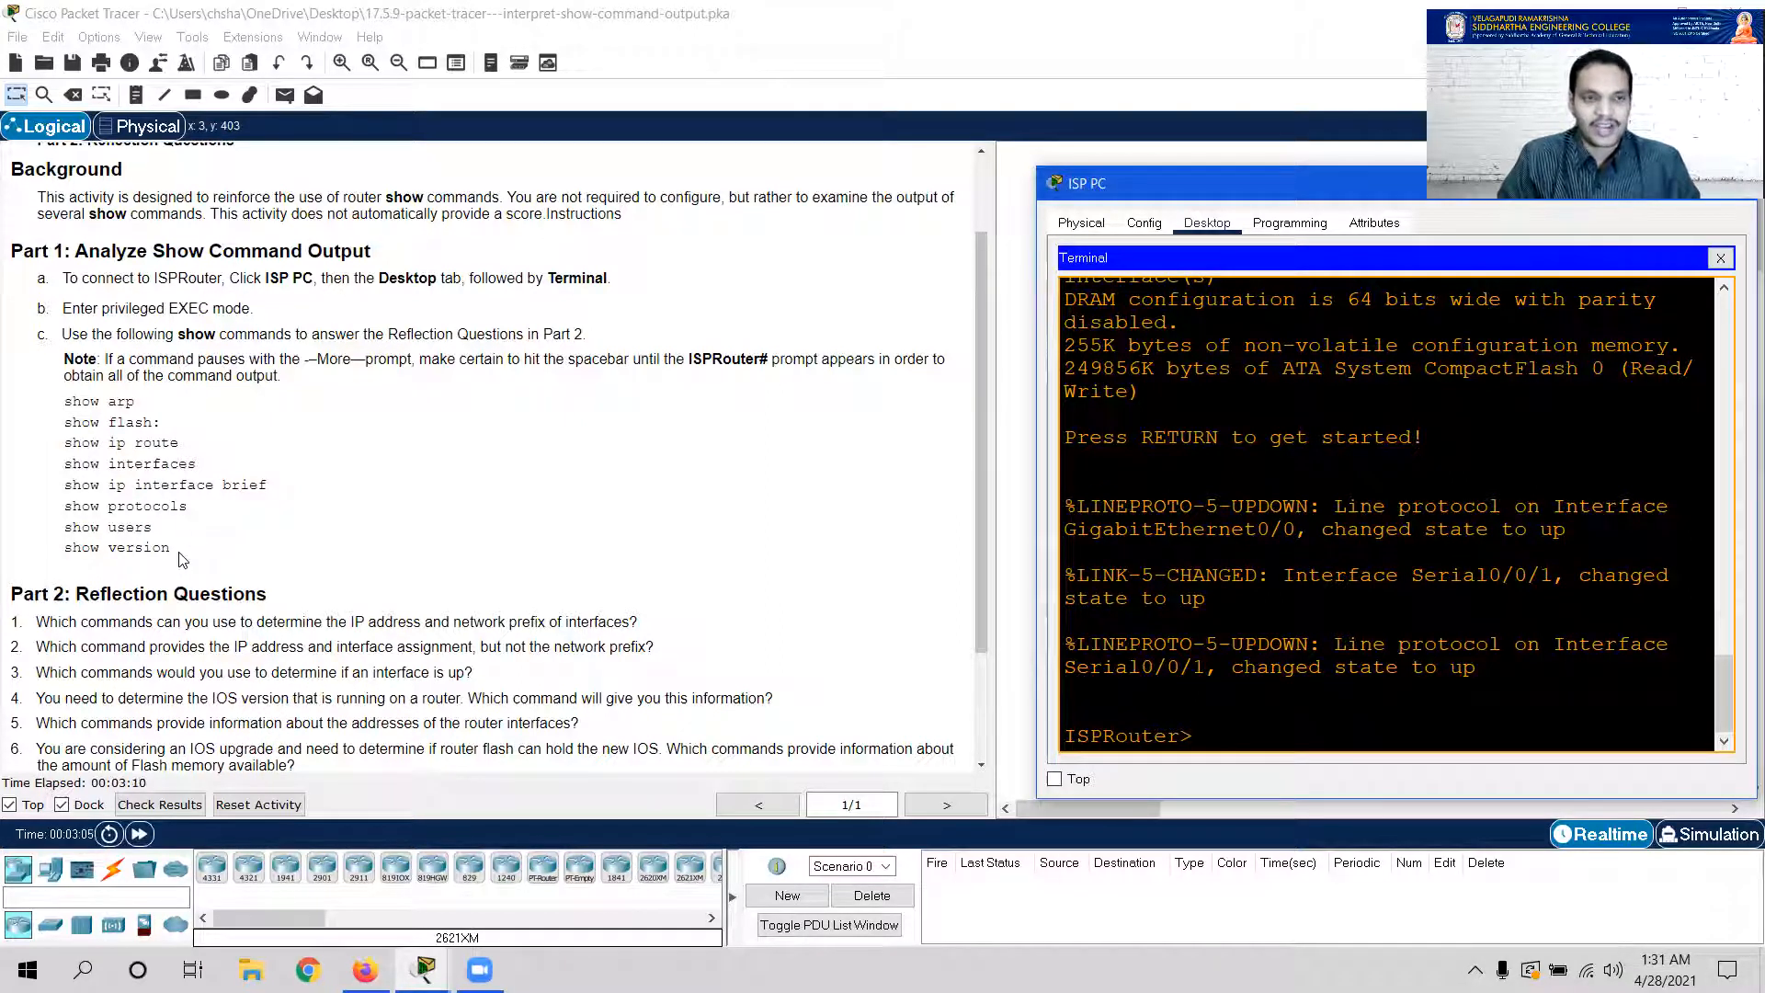
scroll(303, 544, down, 1)
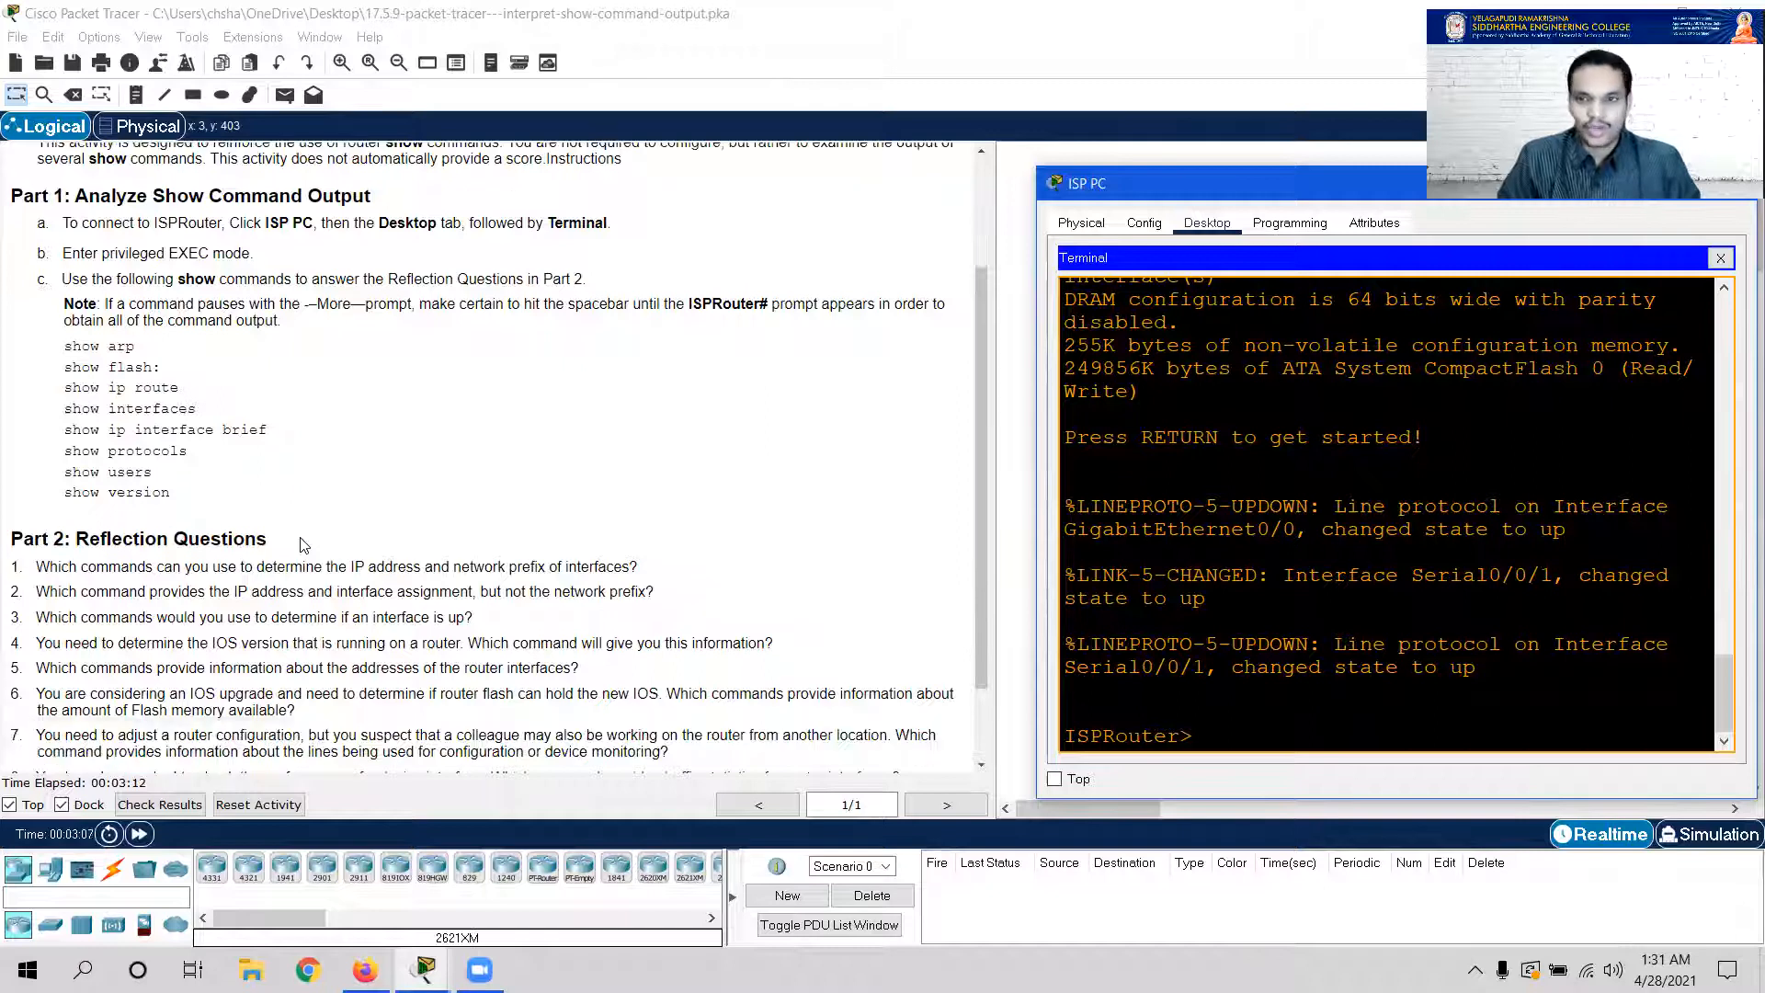
scroll(304, 543, down, 1)
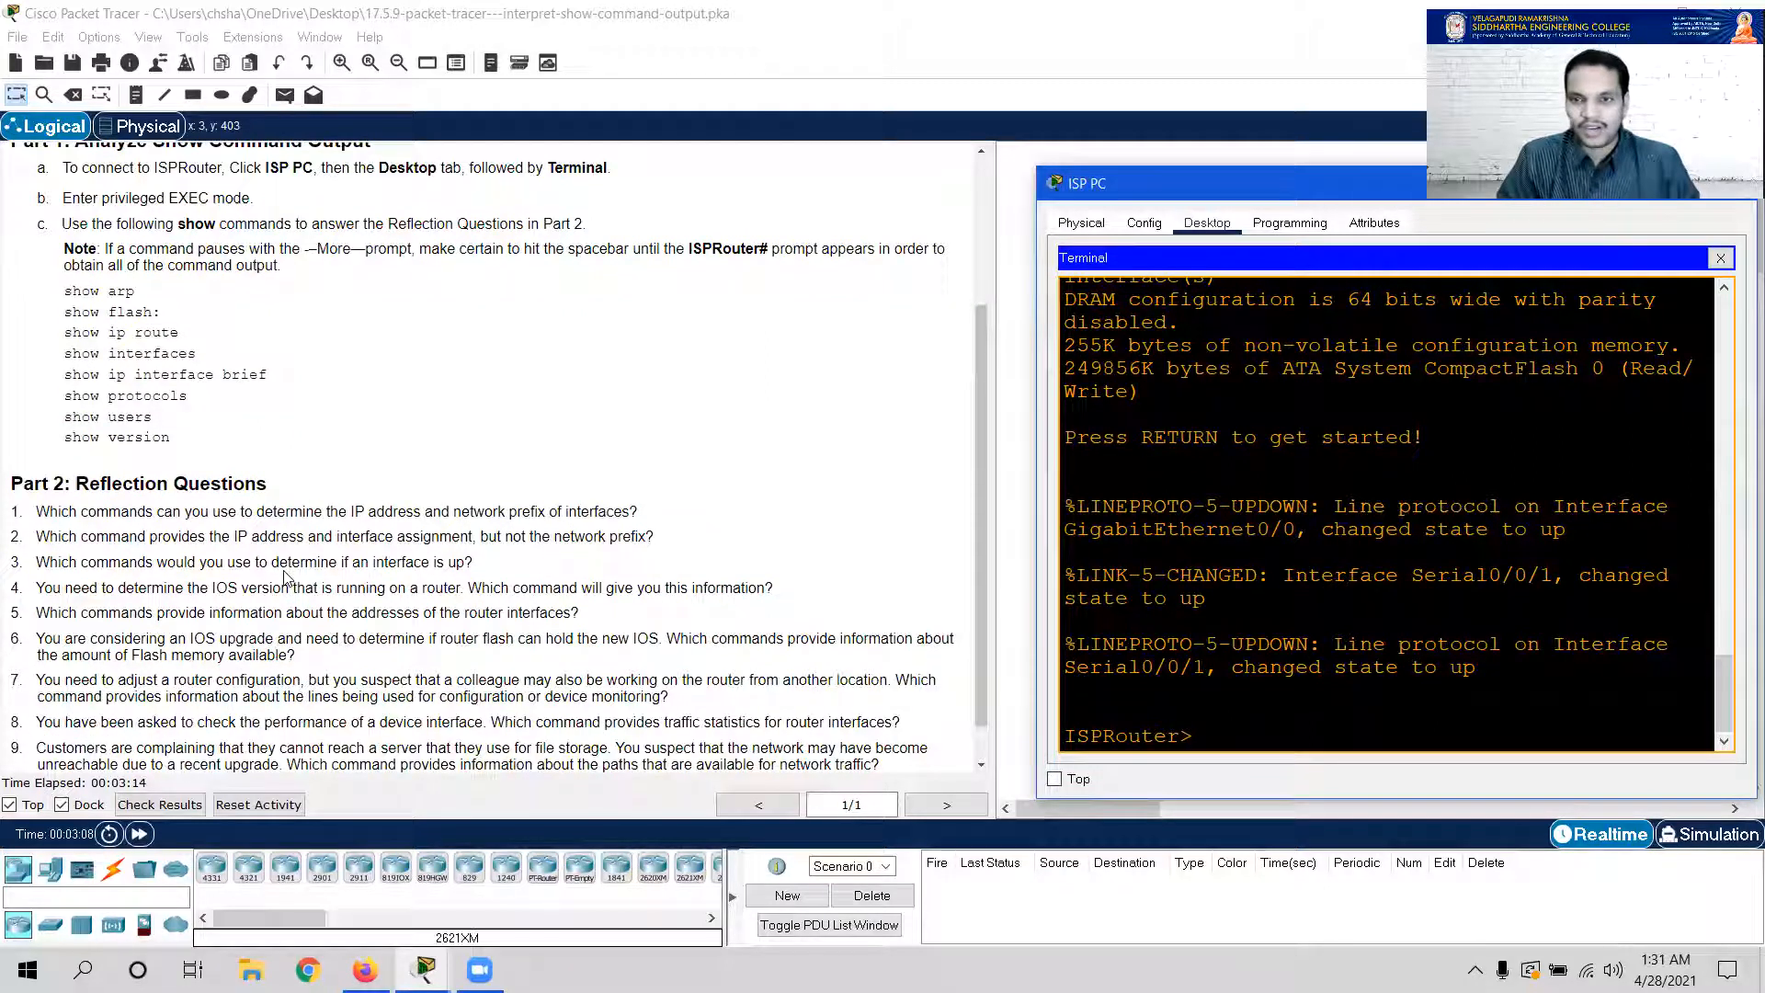
scroll(287, 570, down, 1)
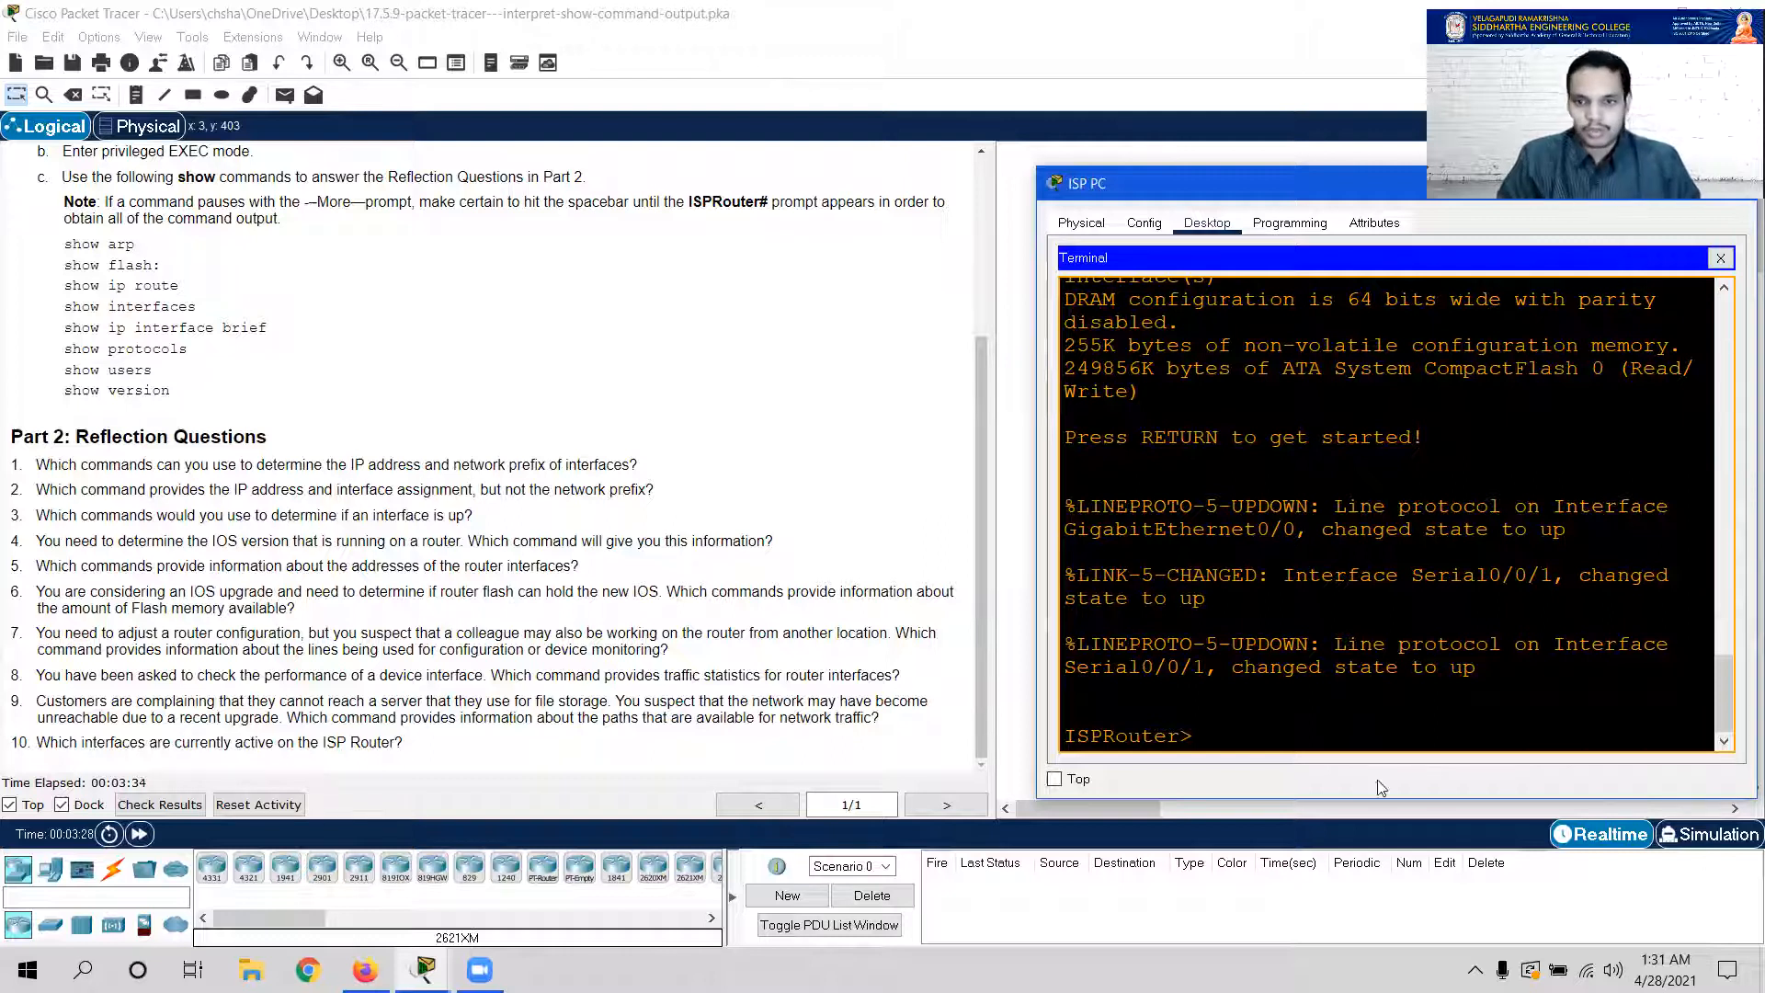
text(en)
key(Return)
text(show)
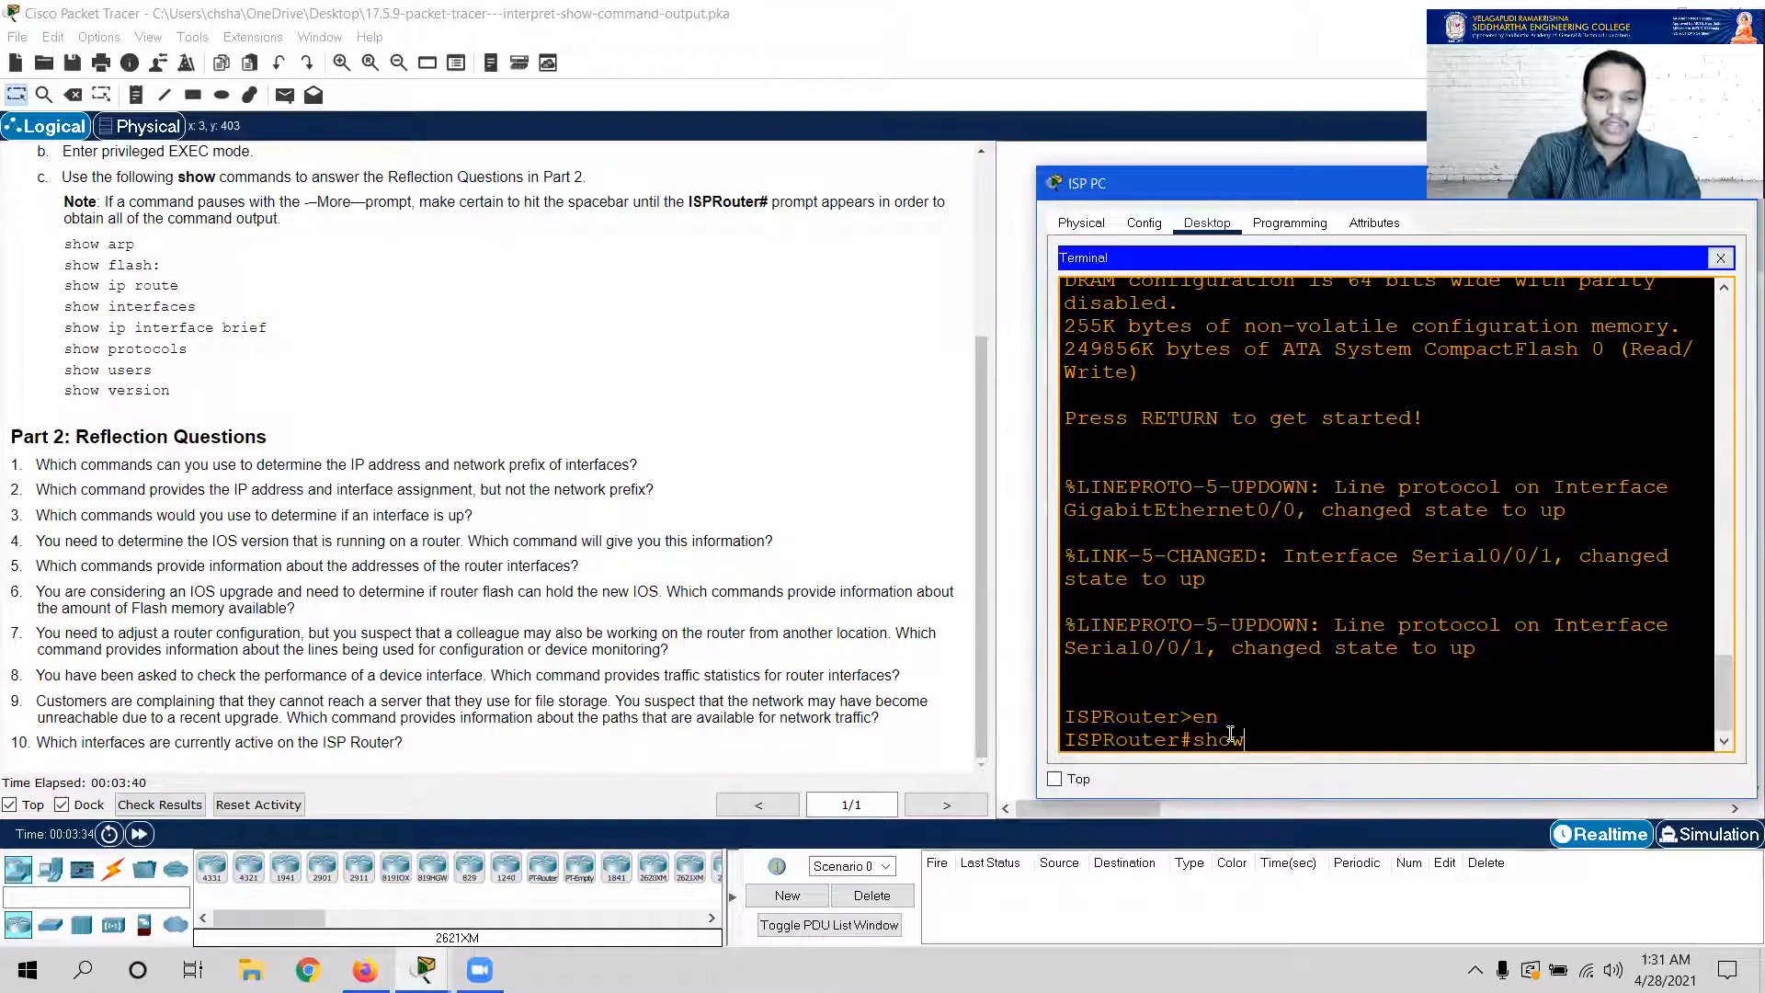
text( prot)
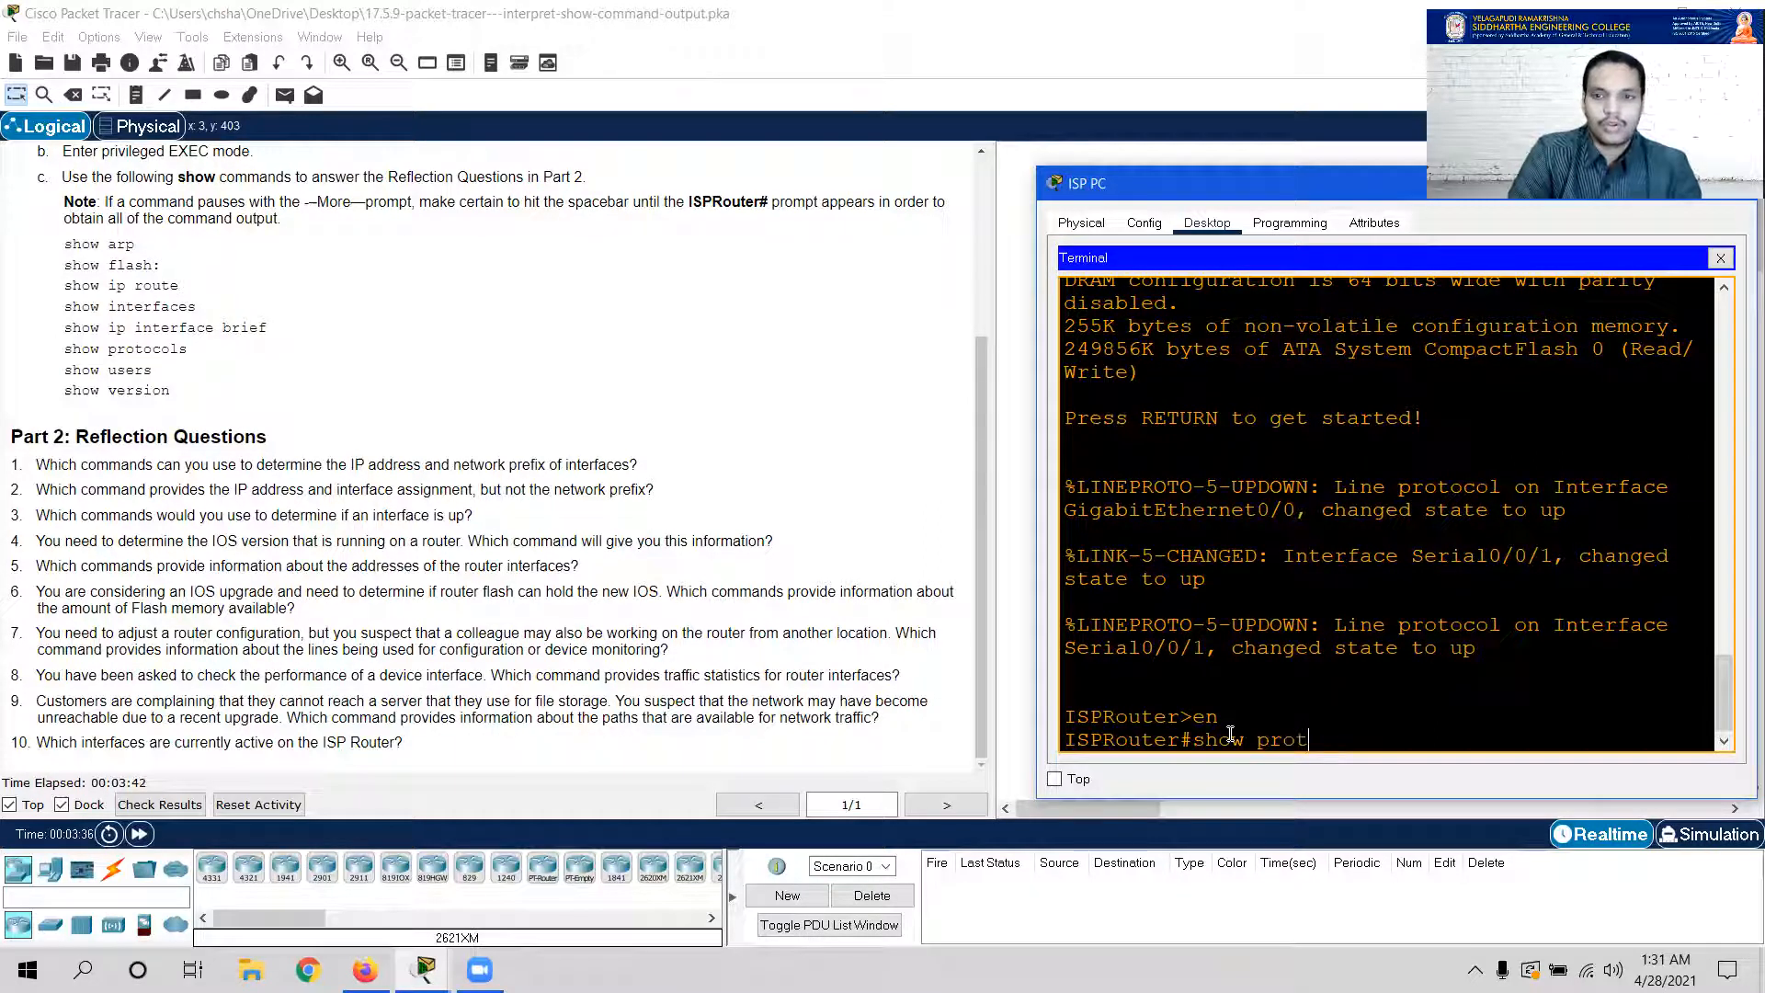
text(ocols)
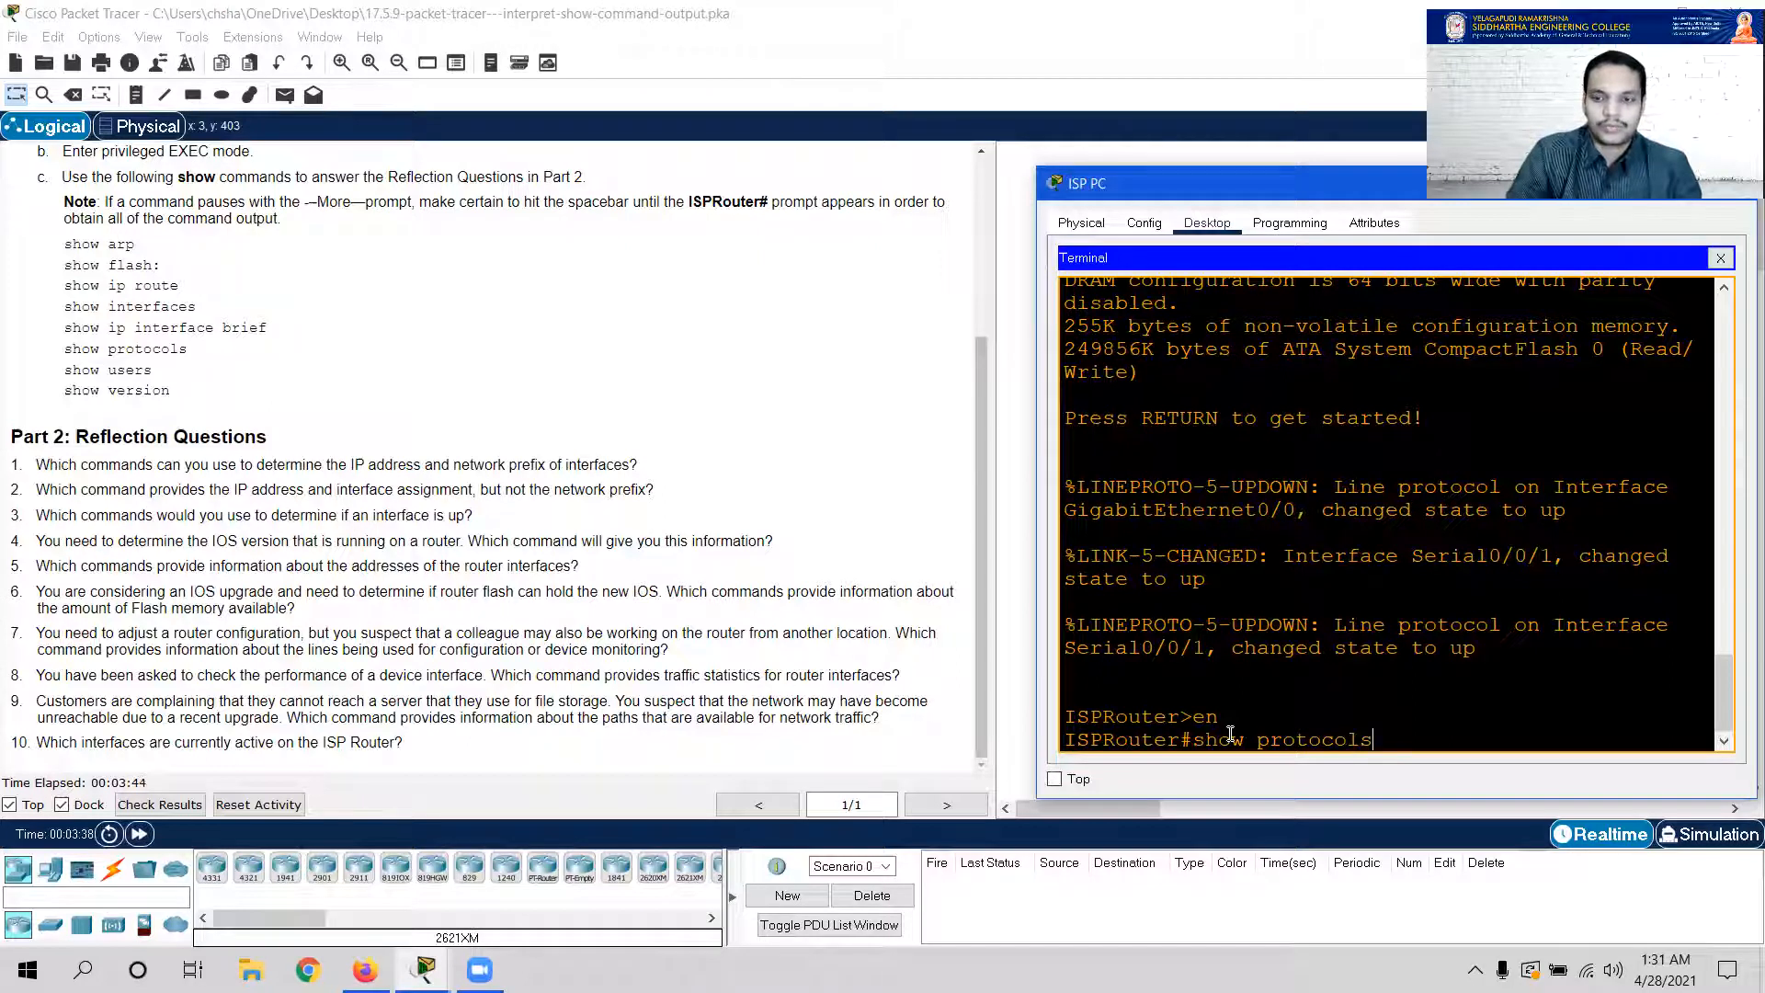
key(Return)
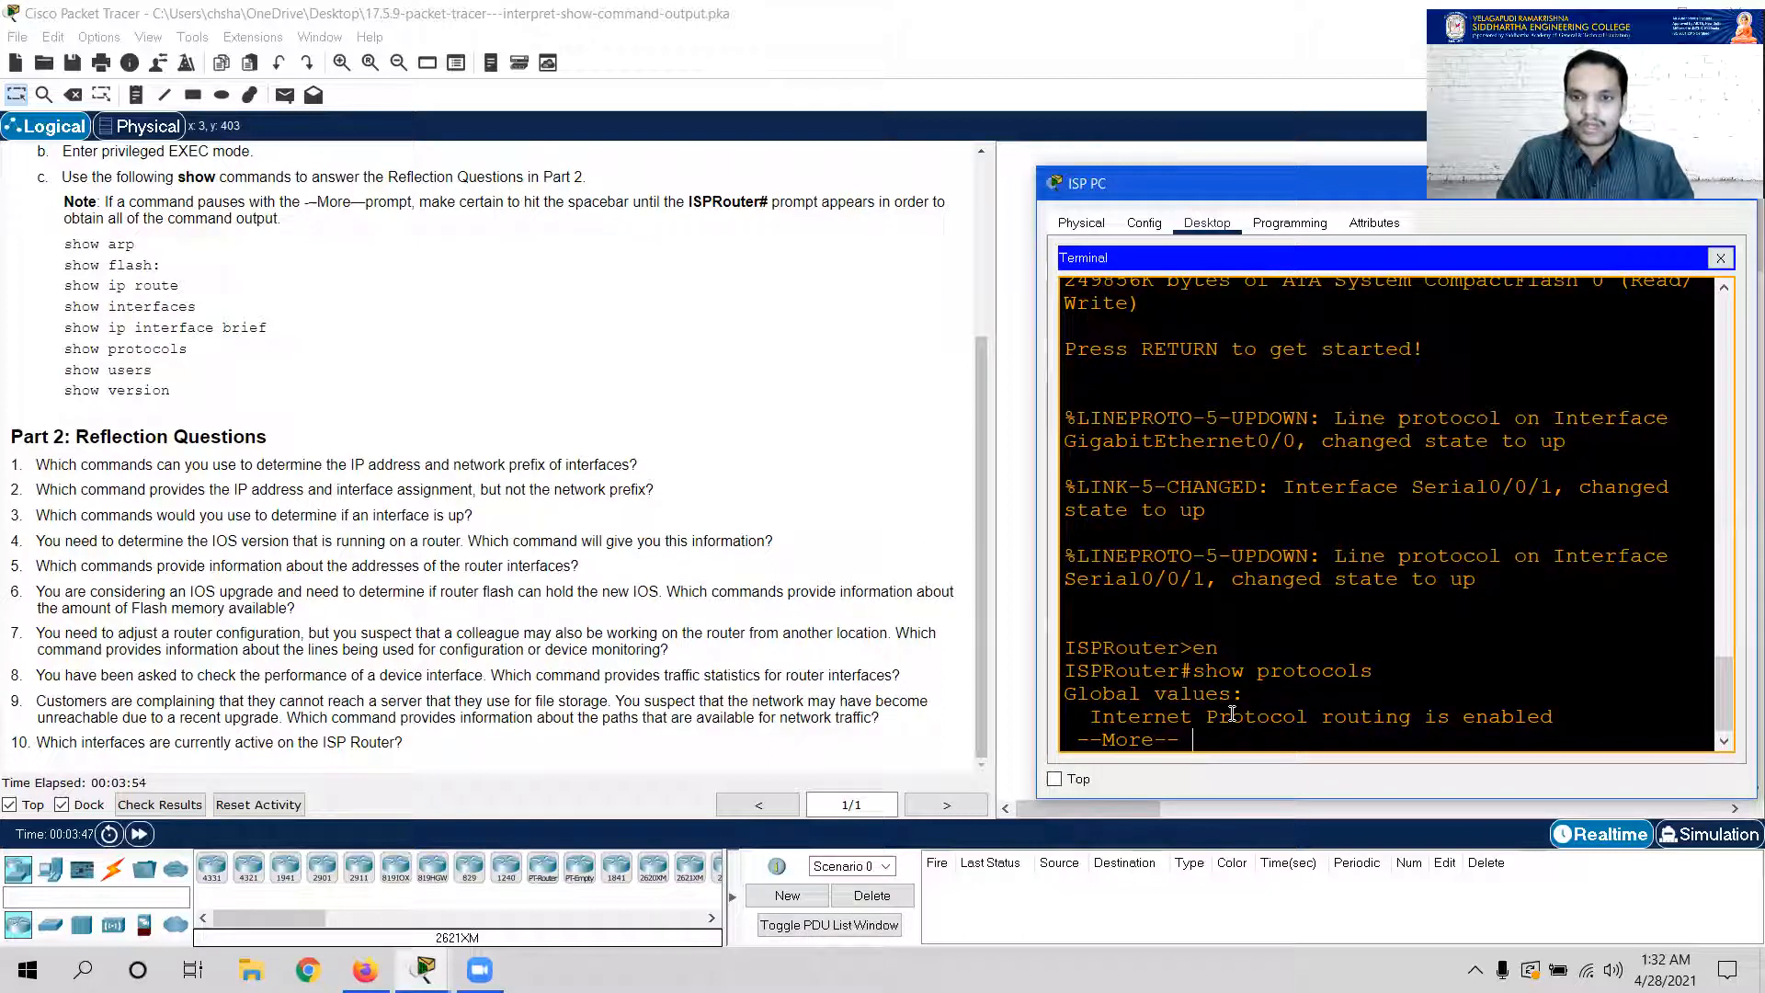
Page through the rest of the show protocols output, examining each interface's status, IP address and network prefix
key(Return)
key(Return)
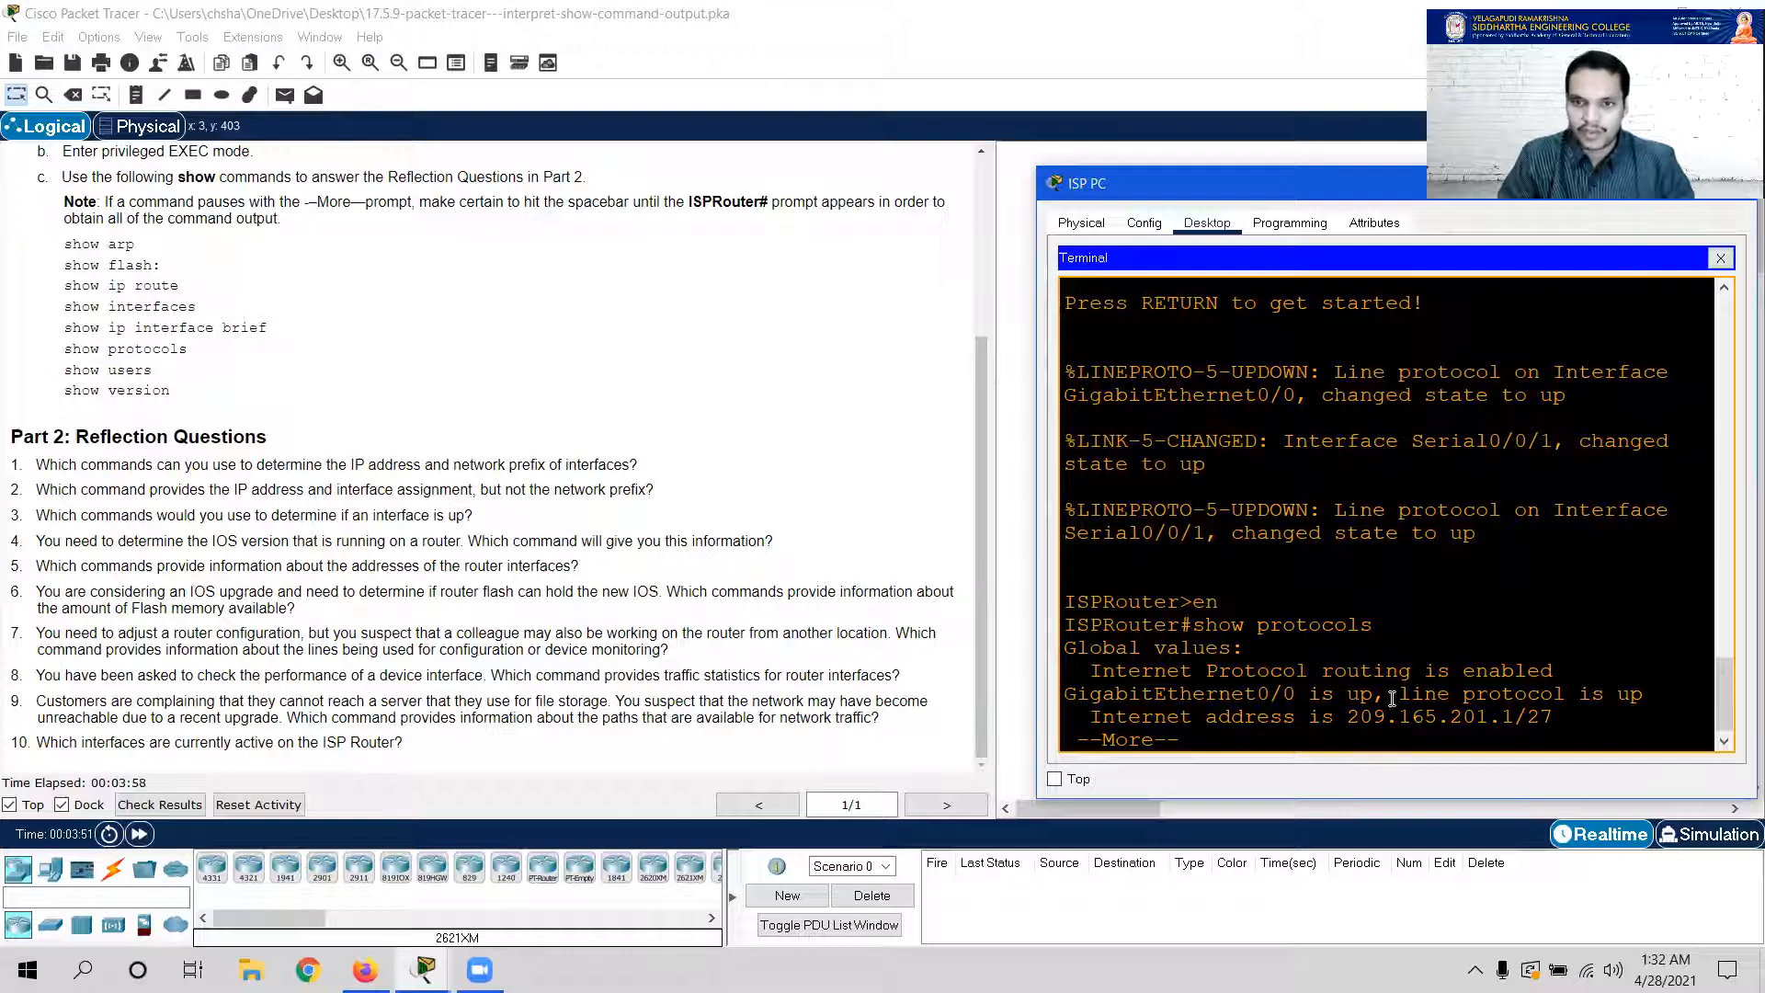
drag(1351, 719, 1509, 721)
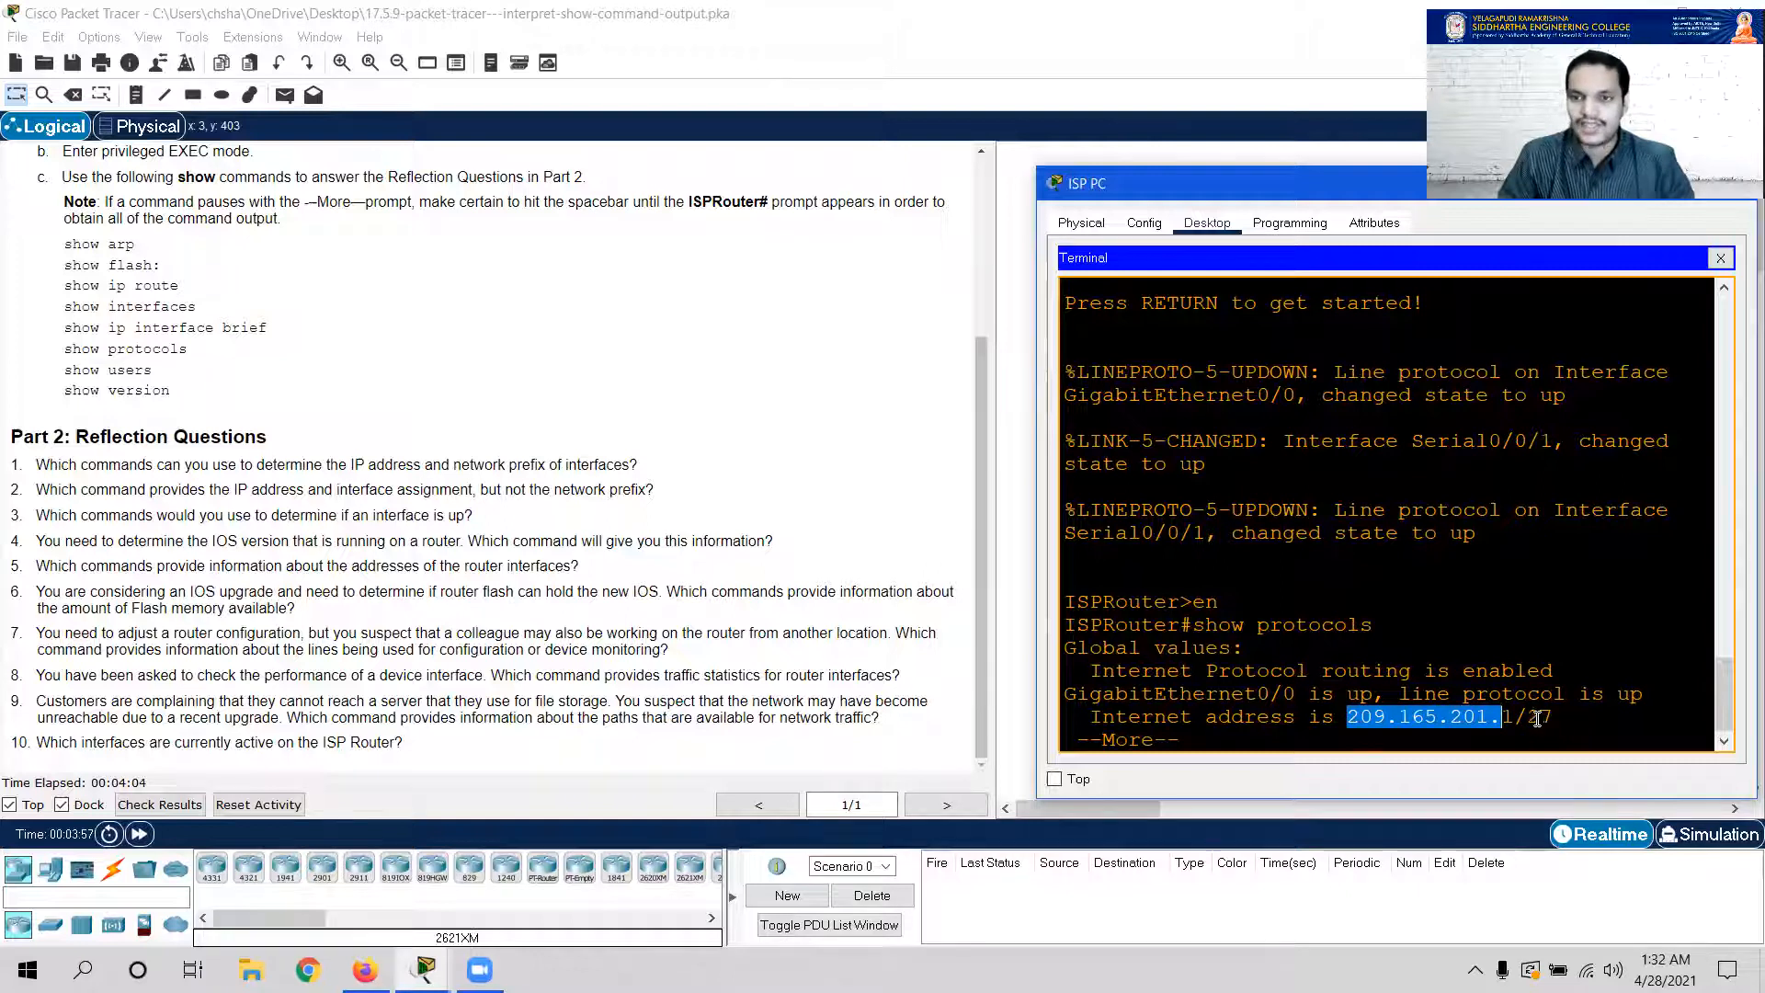
key(Return)
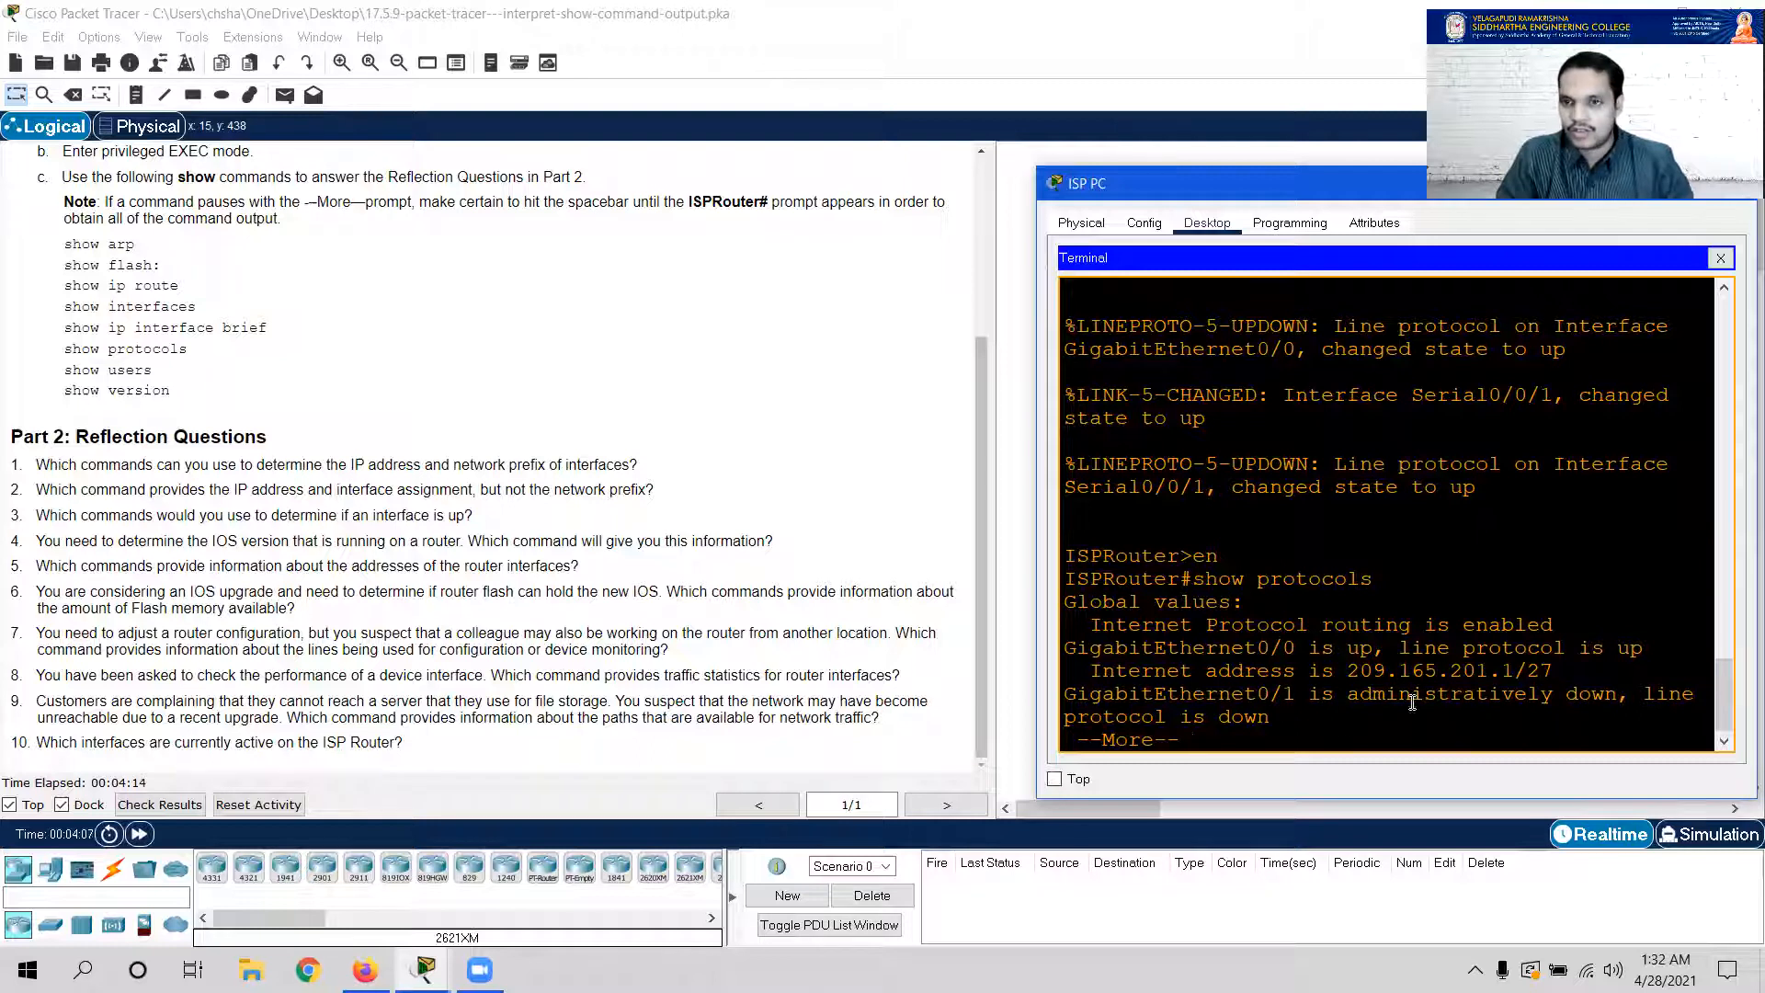
key(Return)
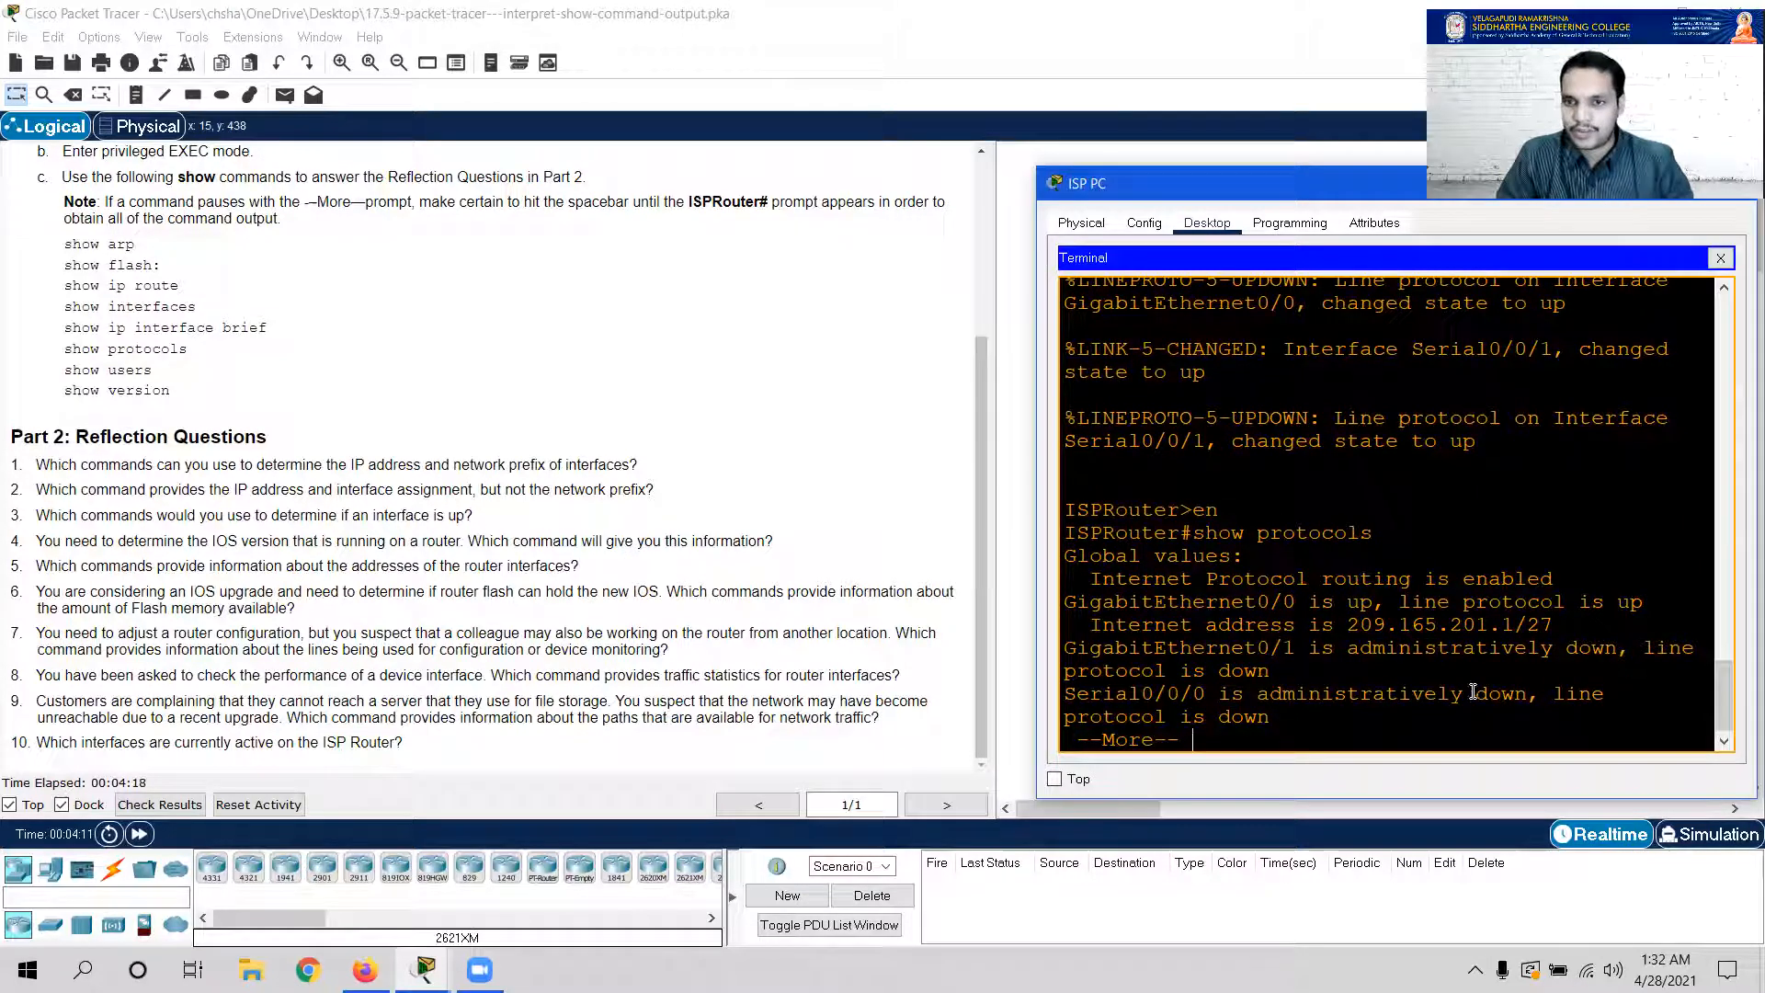
key(Return)
key(Return)
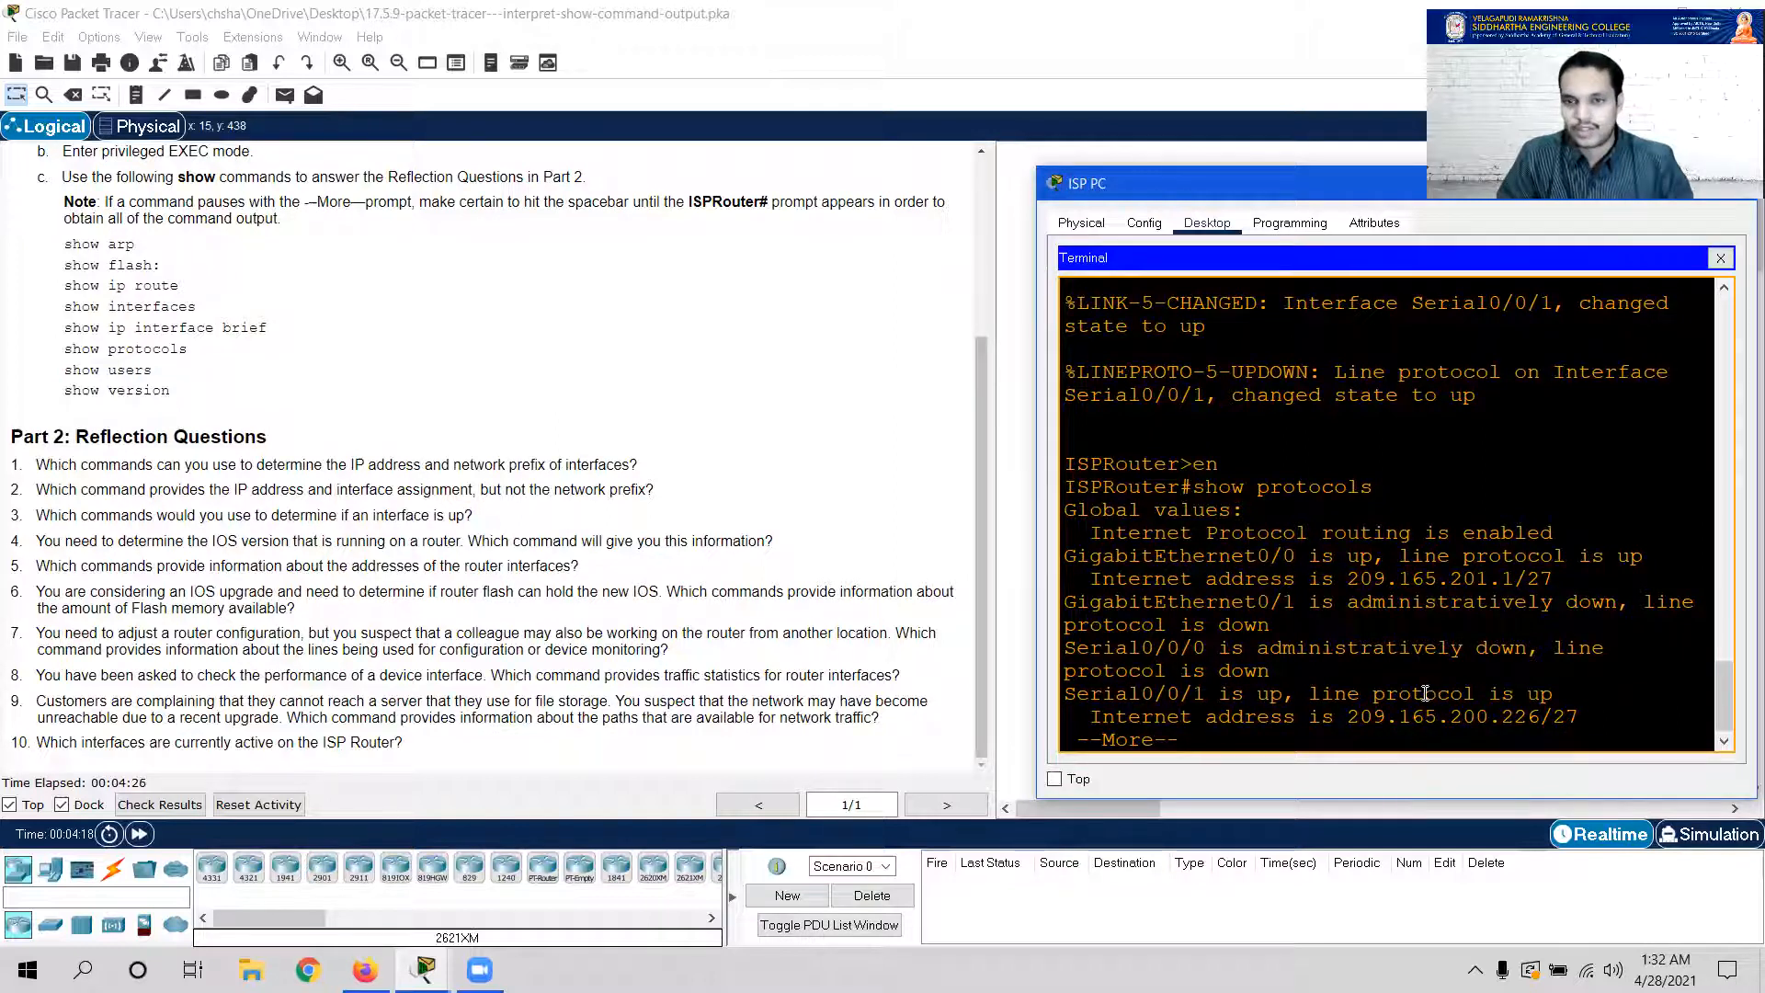
key(space)
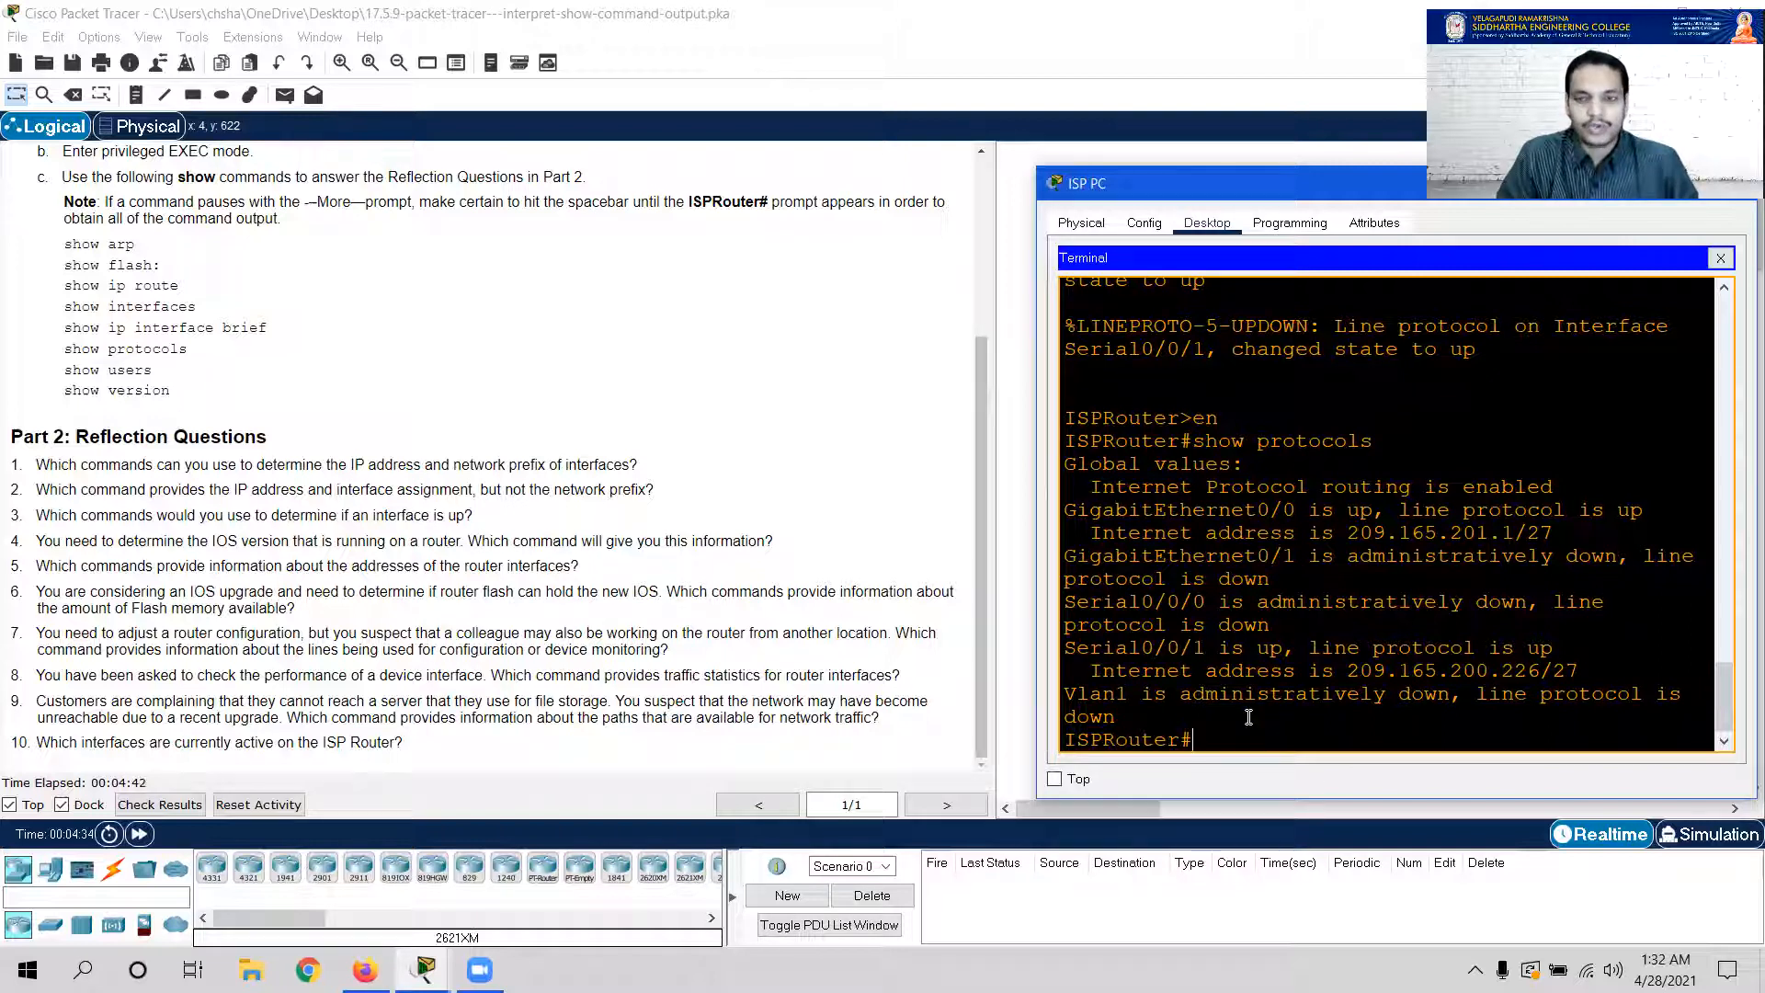
Run show ip interface brief on ISPRouter
text(show in)
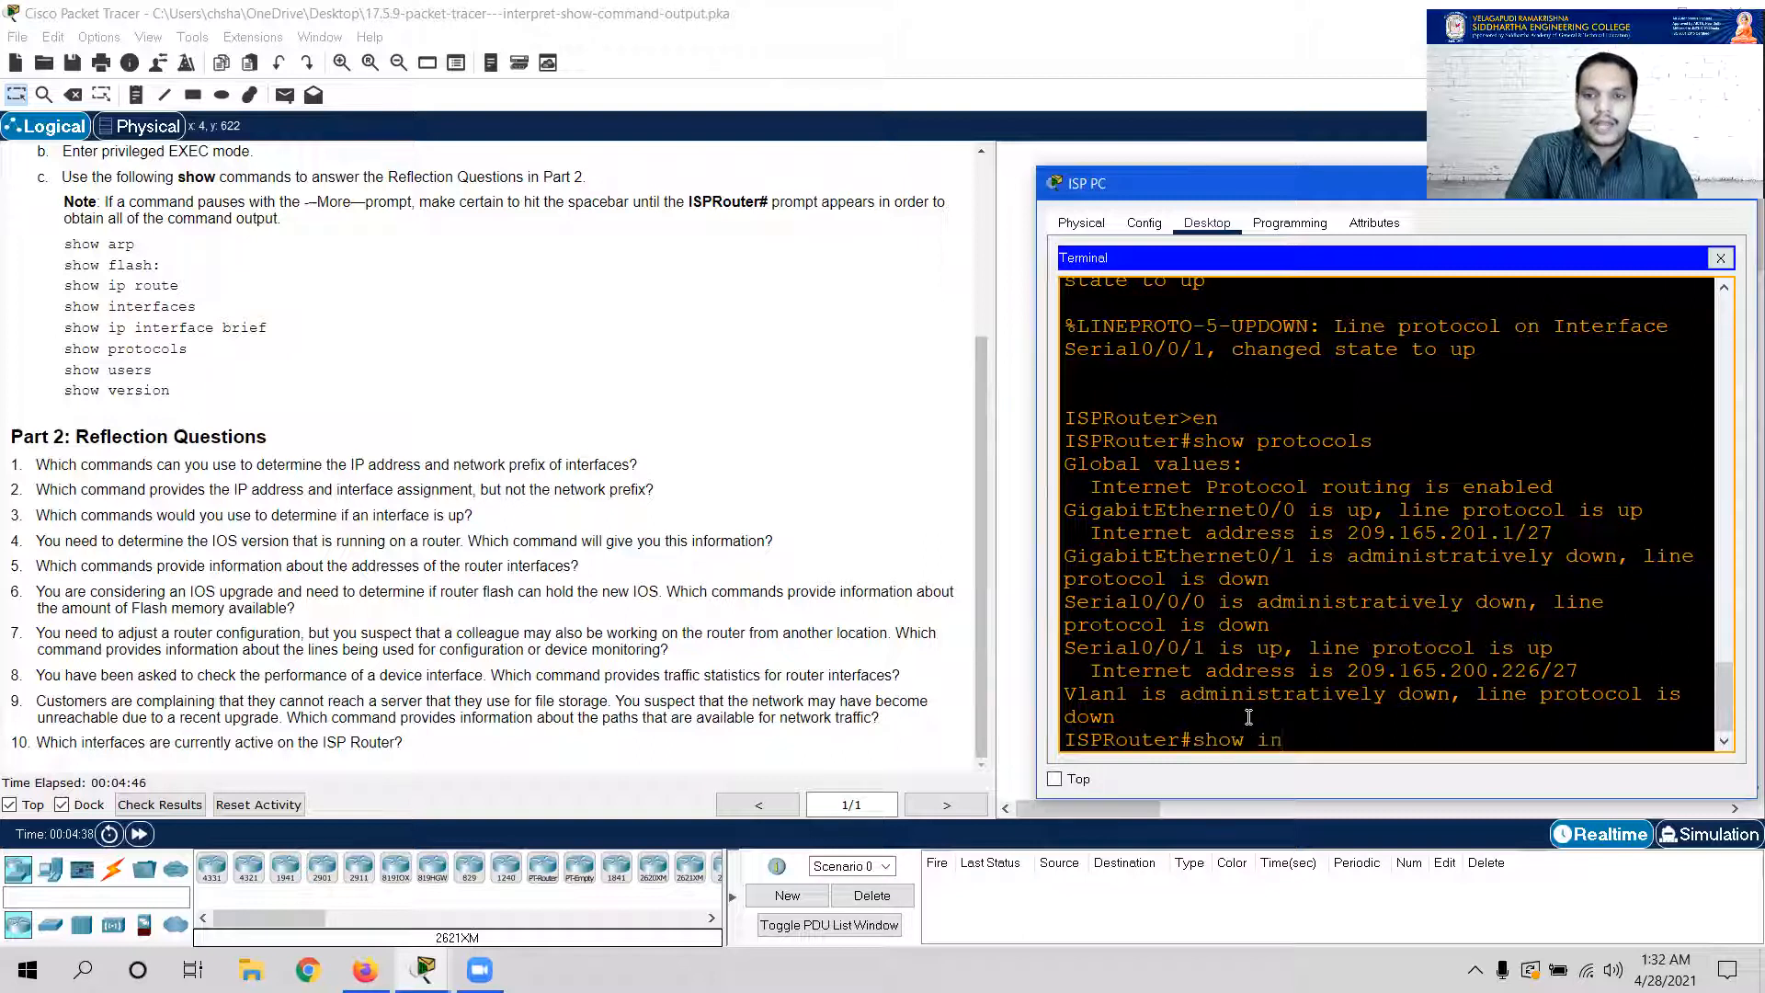
key(BackSpace)
text(p interface brief)
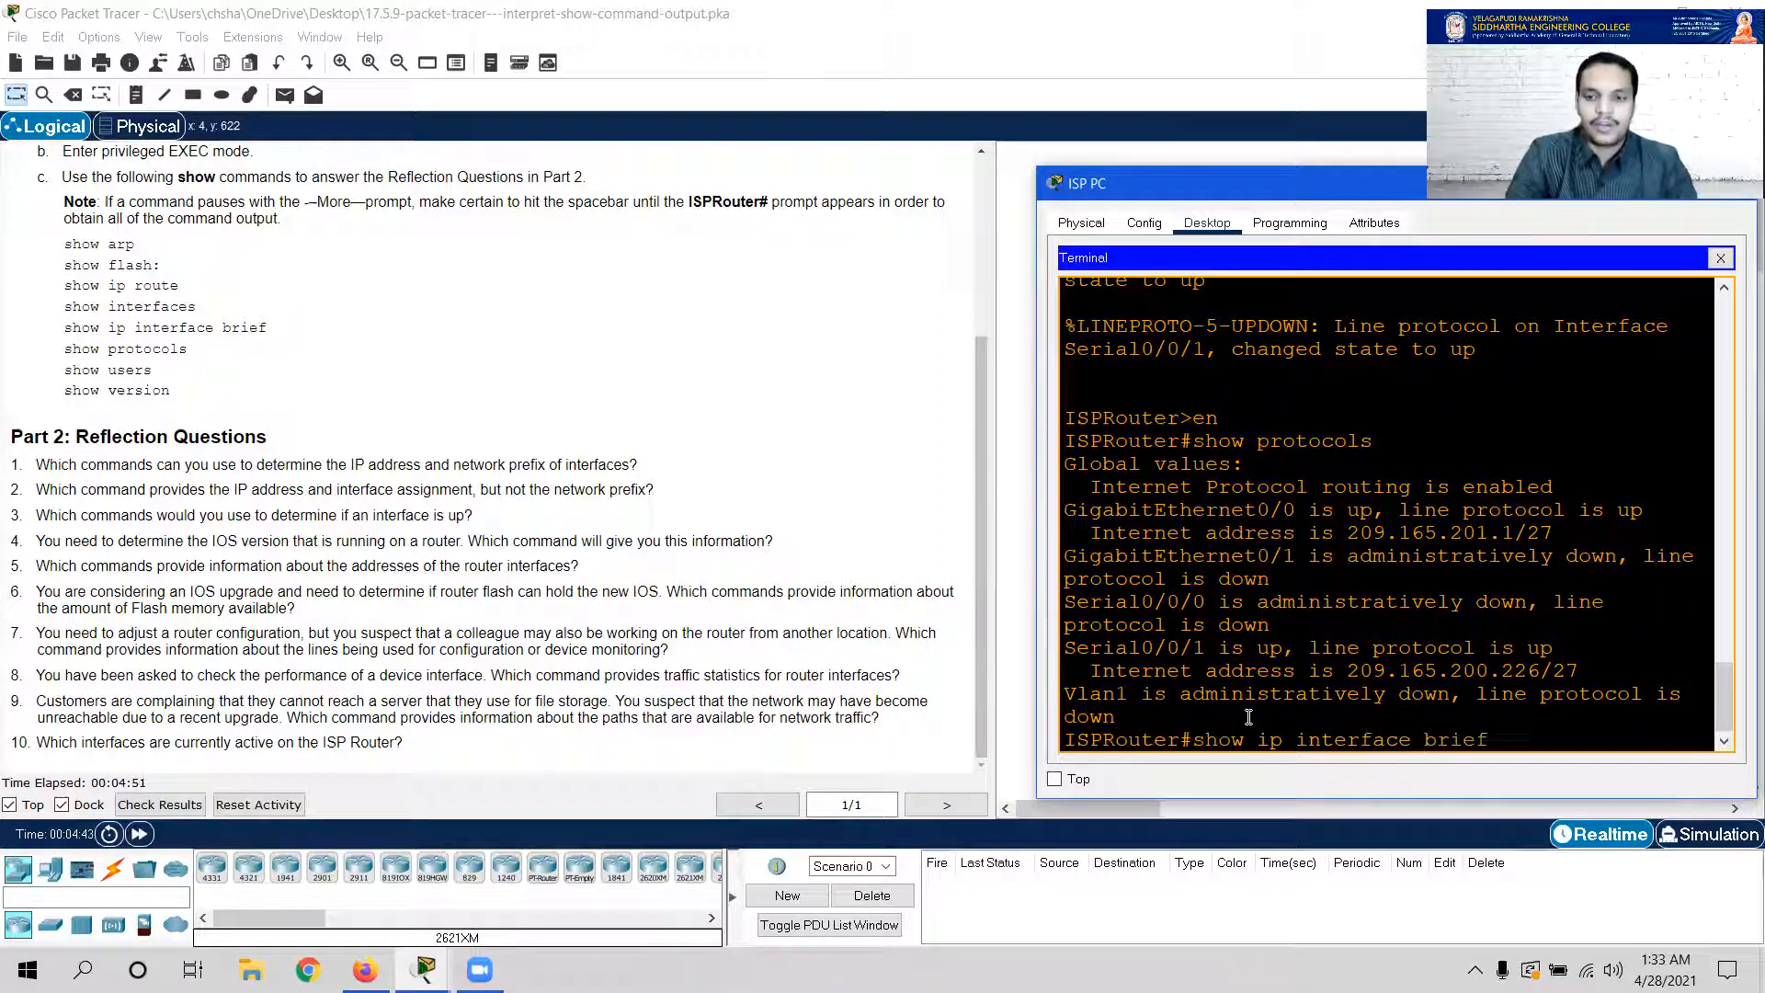
key(Return)
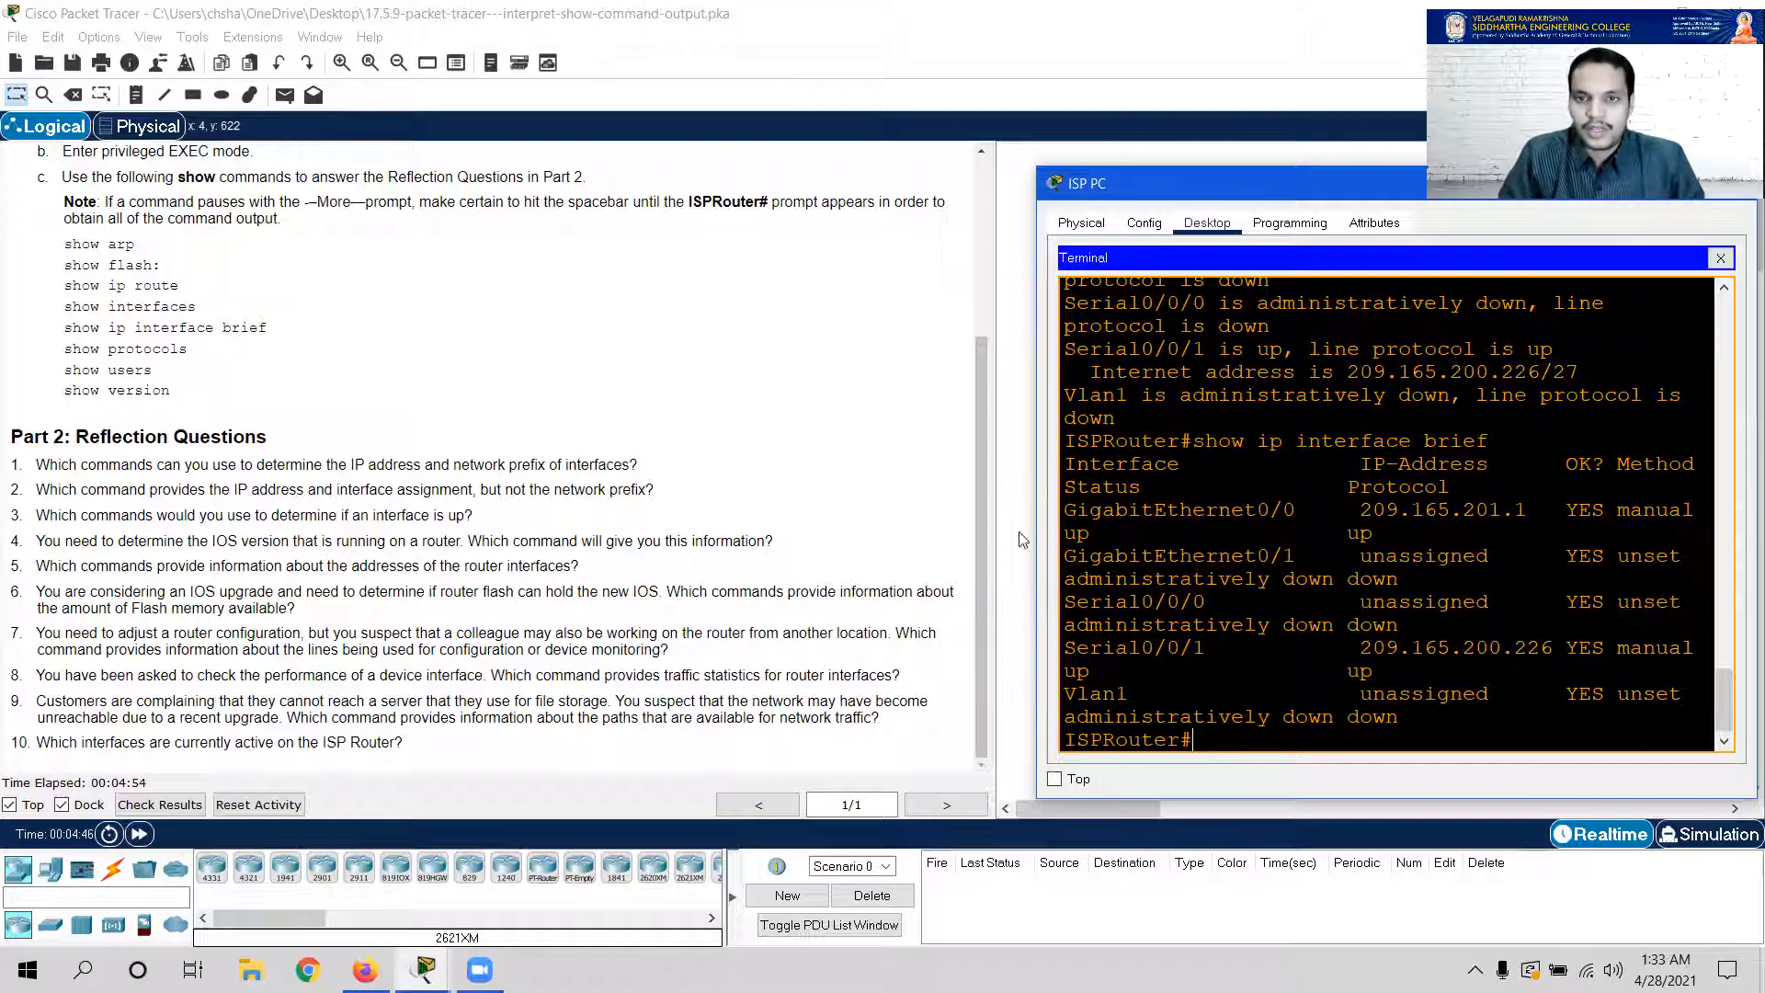
Narrow the instructions pane, bring the ISP PC window back to the front and widen its terminal to meet the pane
click(992, 513)
drag(992, 512, 851, 512)
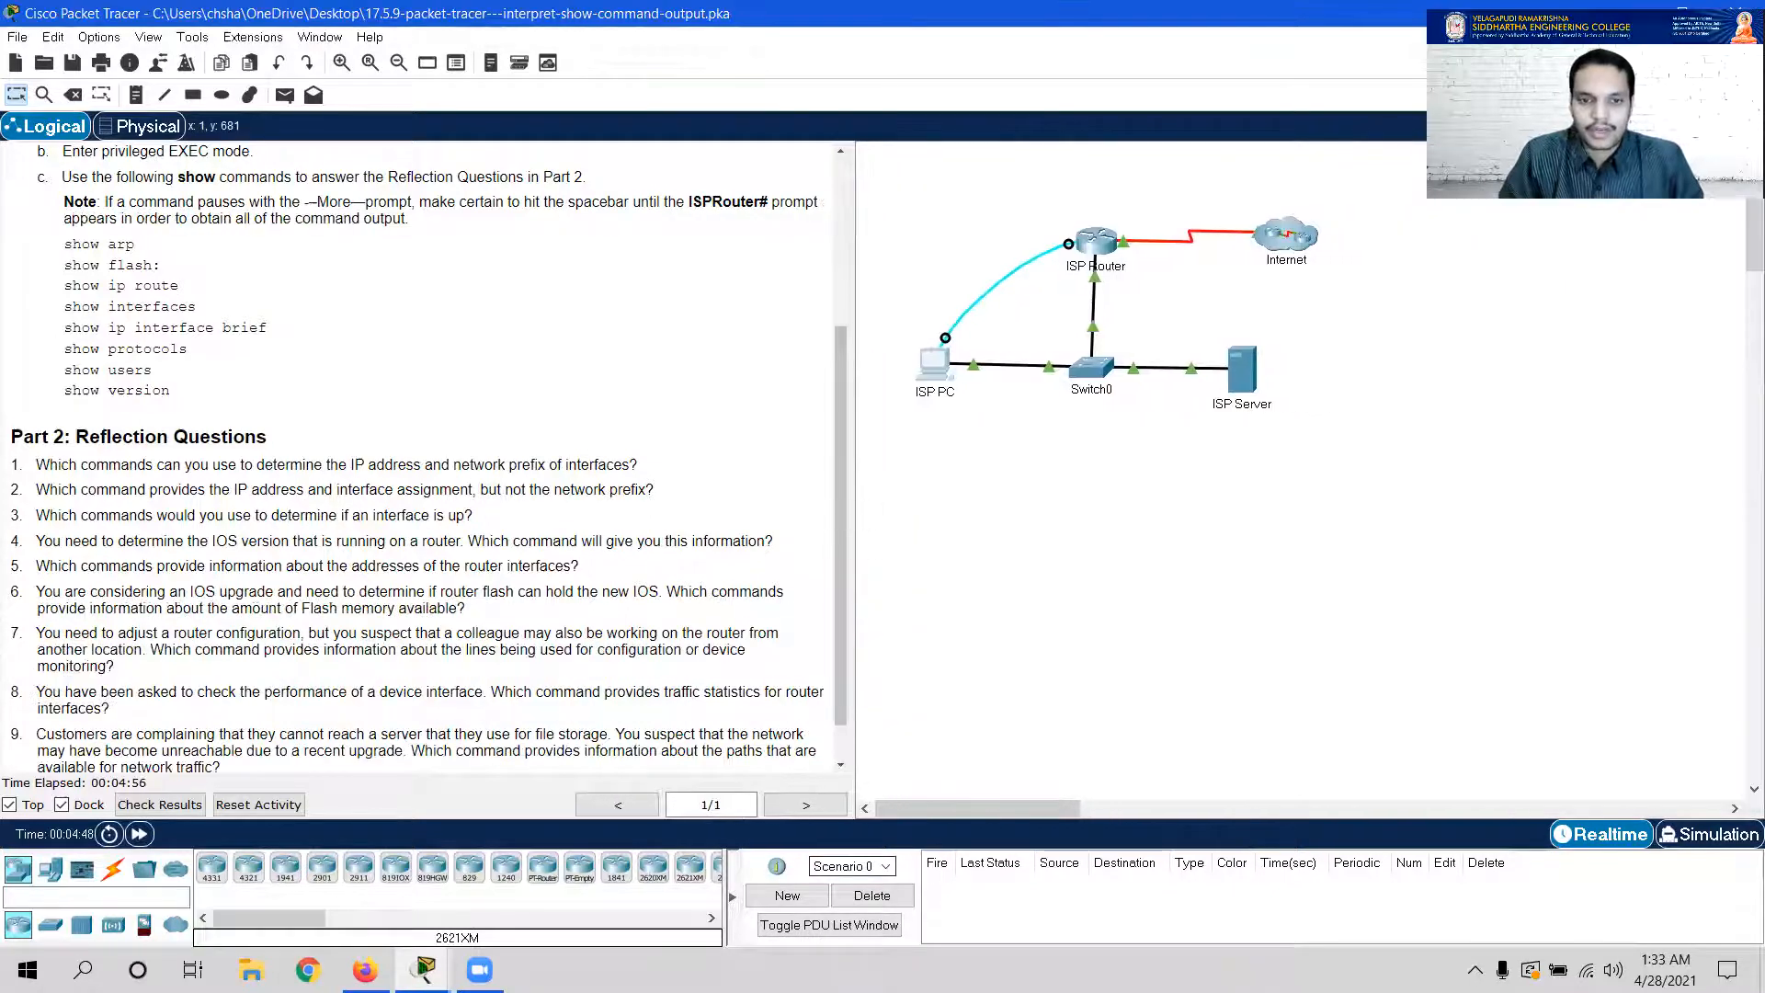
mouse_move(424, 970)
click(538, 868)
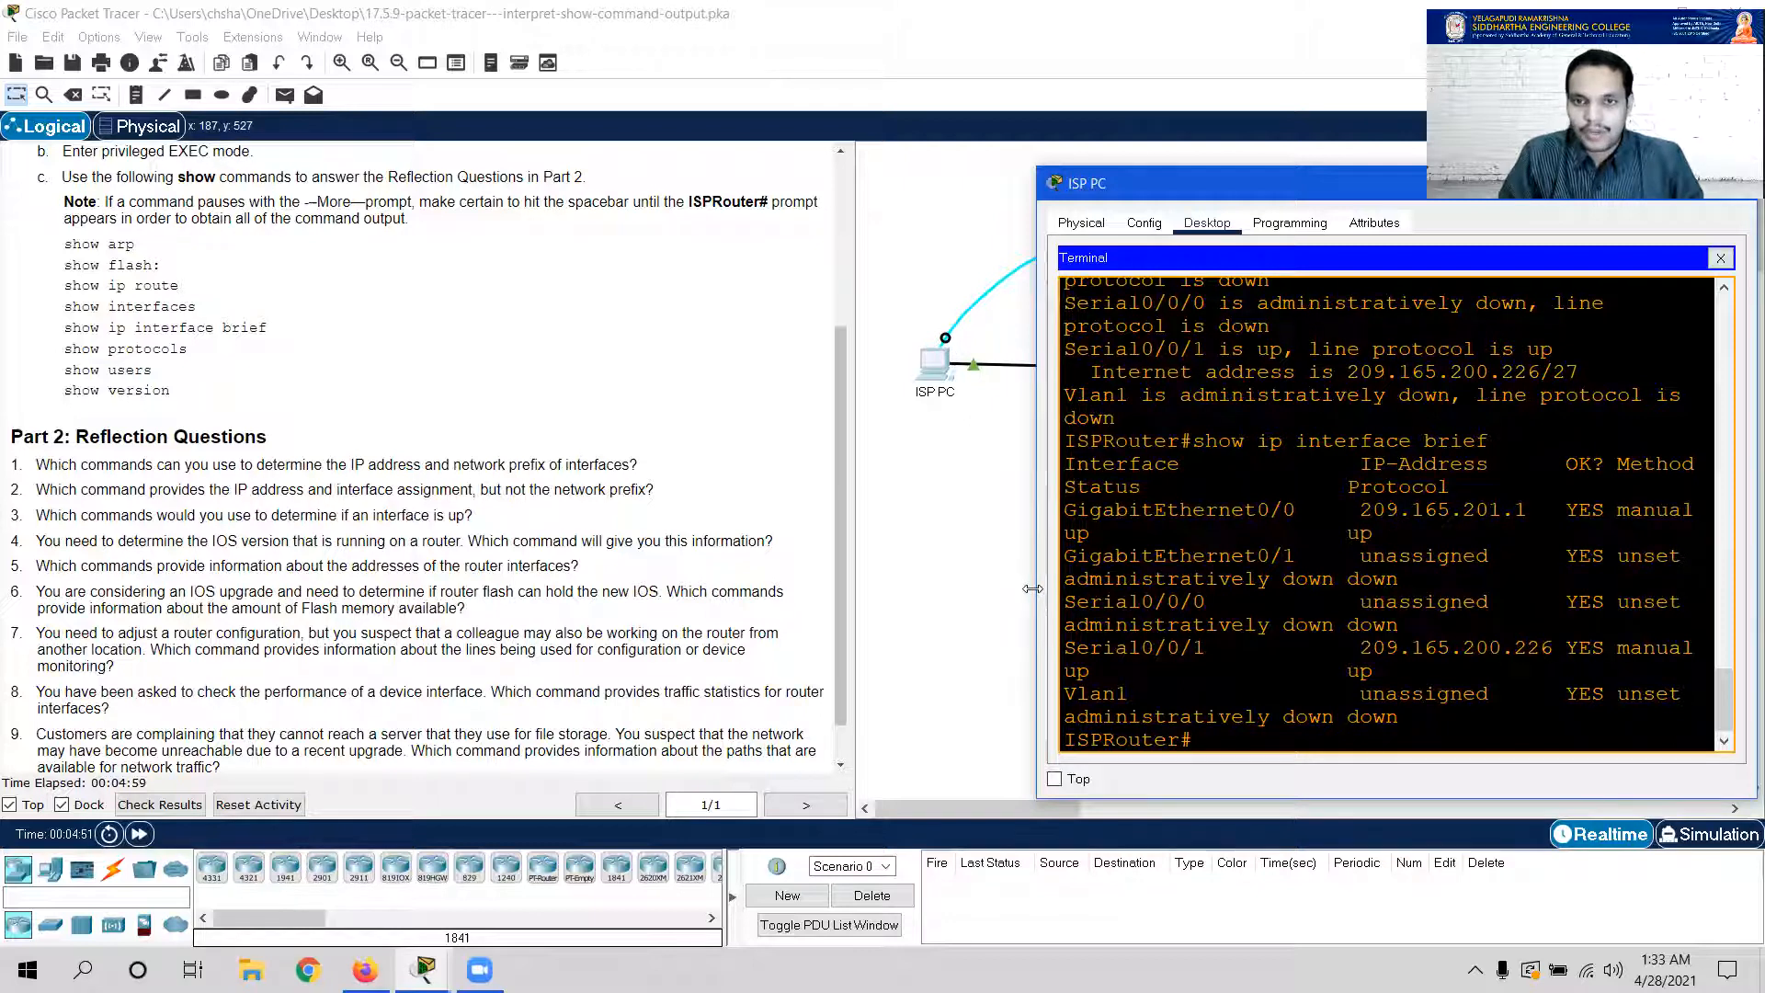
drag(1032, 588, 833, 588)
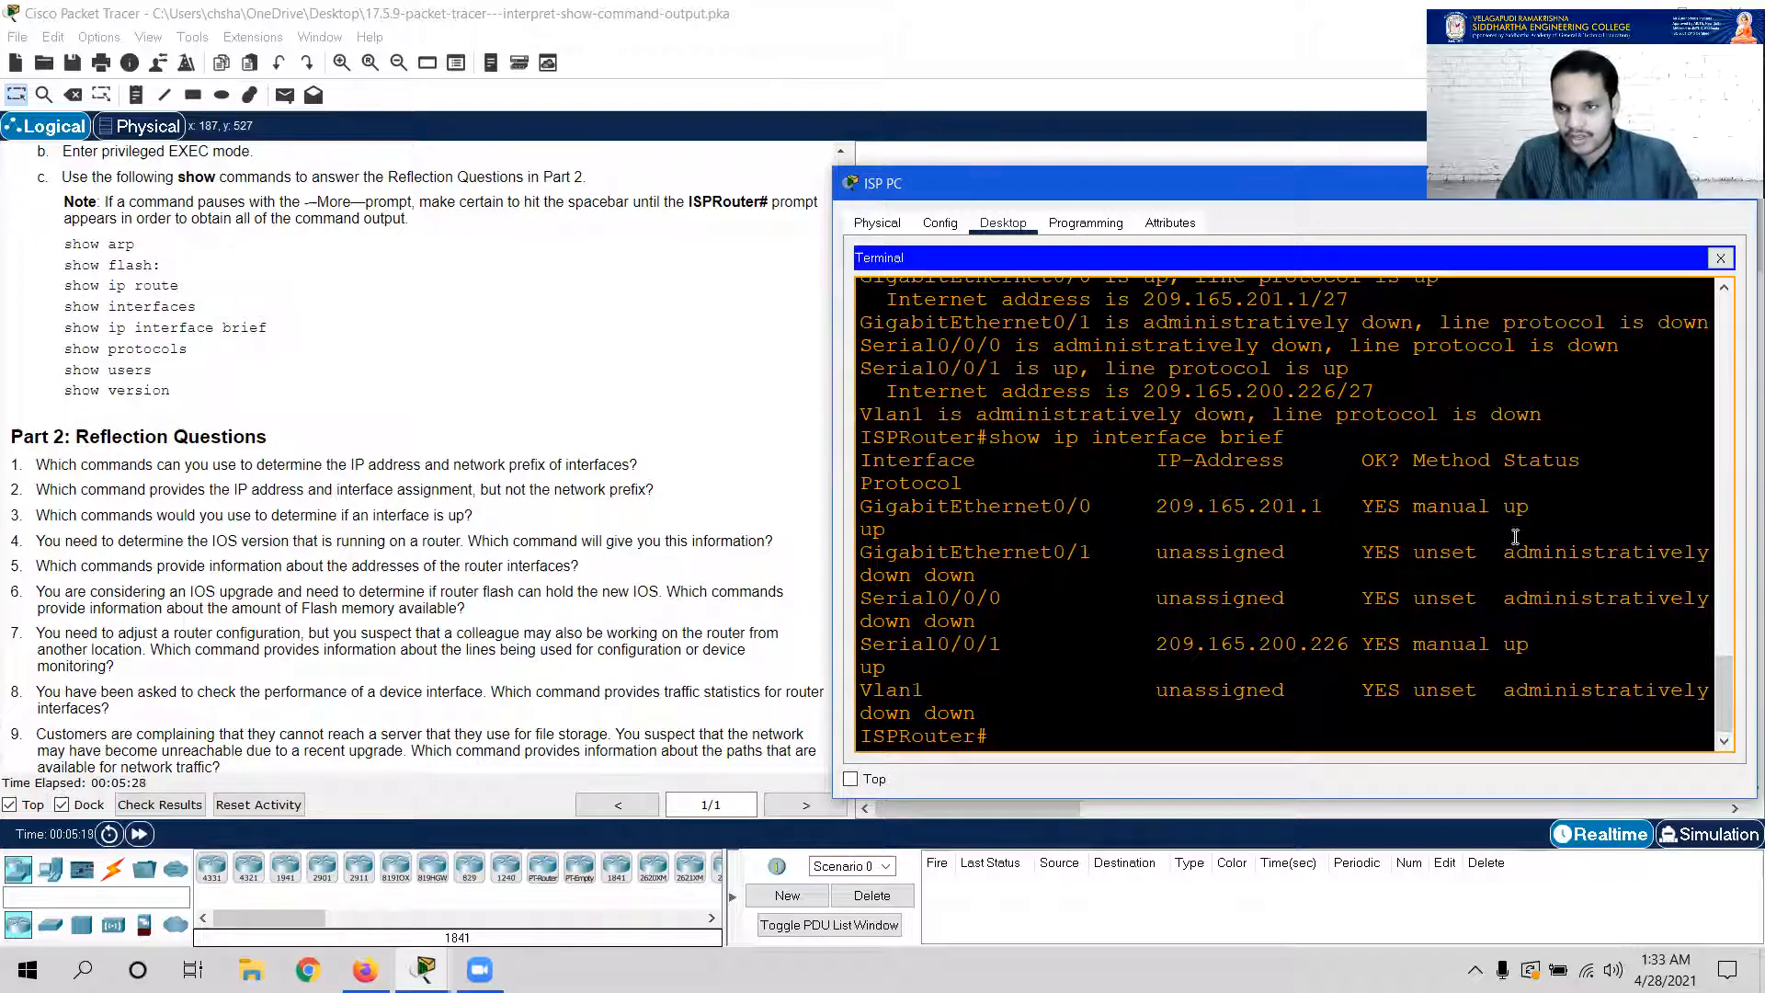
Highlight the status entries of GigabitEthernet0/0 and Serial0/0/1 in the interface summary, then clear the selection
drag(1530, 505, 1477, 505)
drag(1530, 643, 1478, 643)
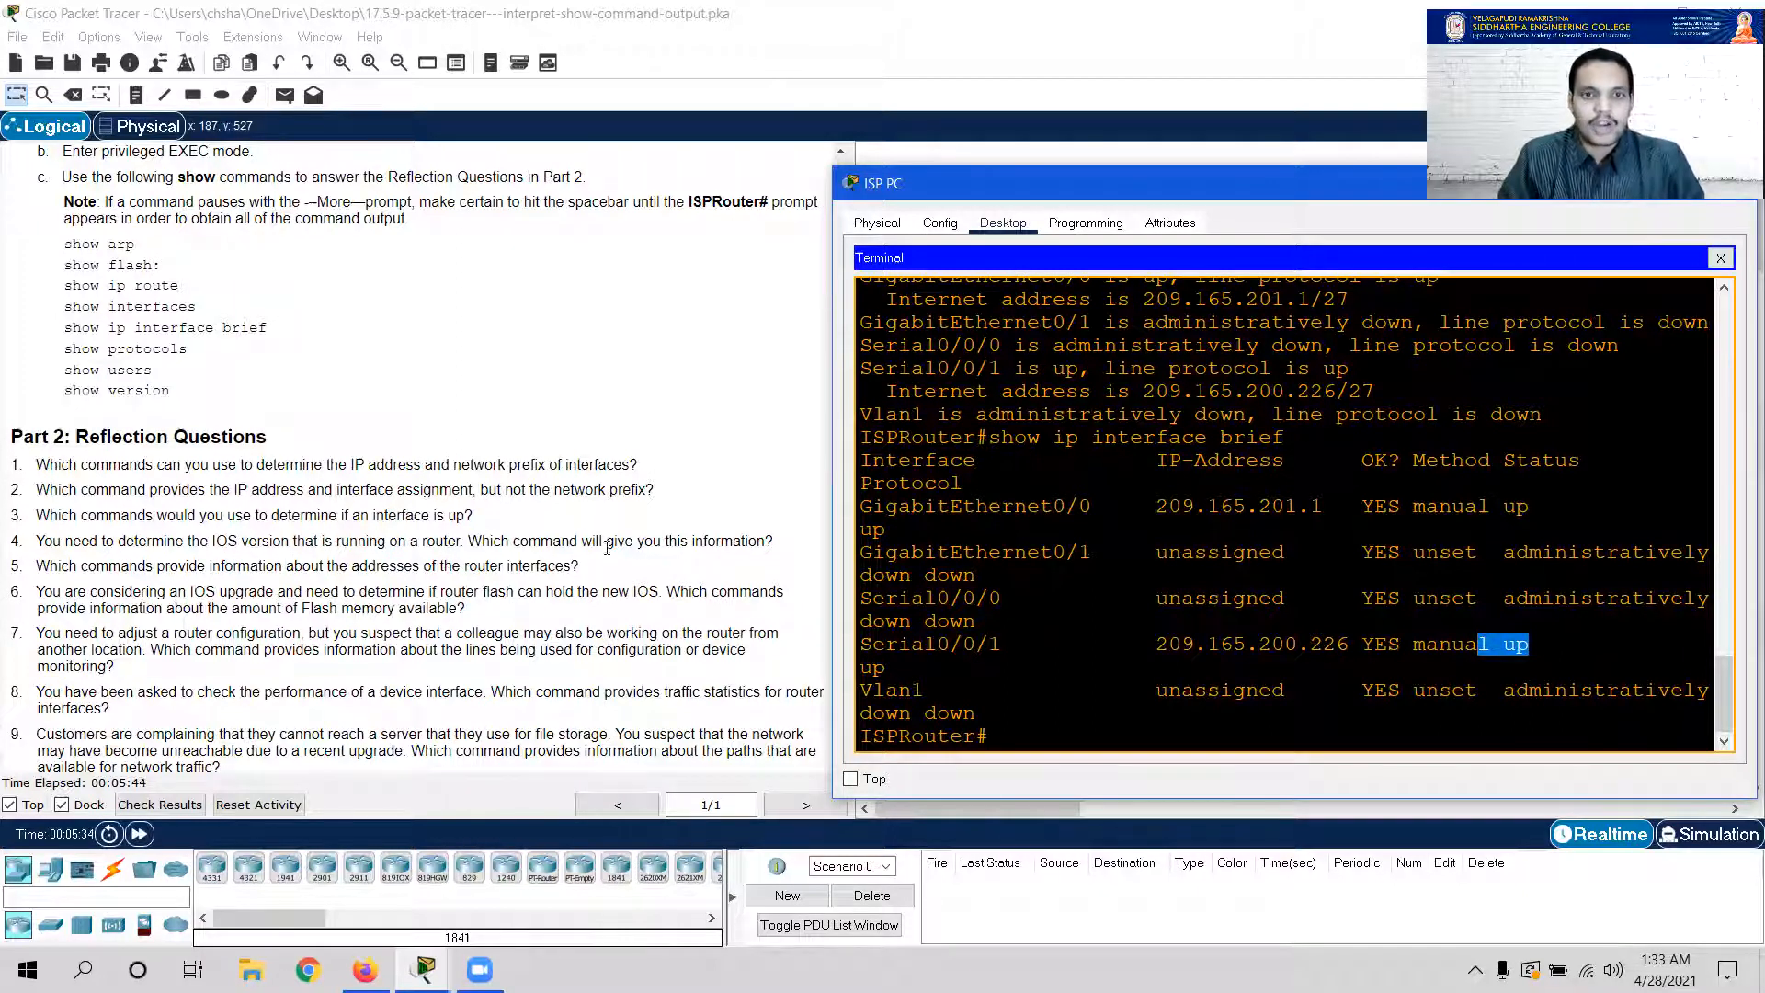
click(1044, 738)
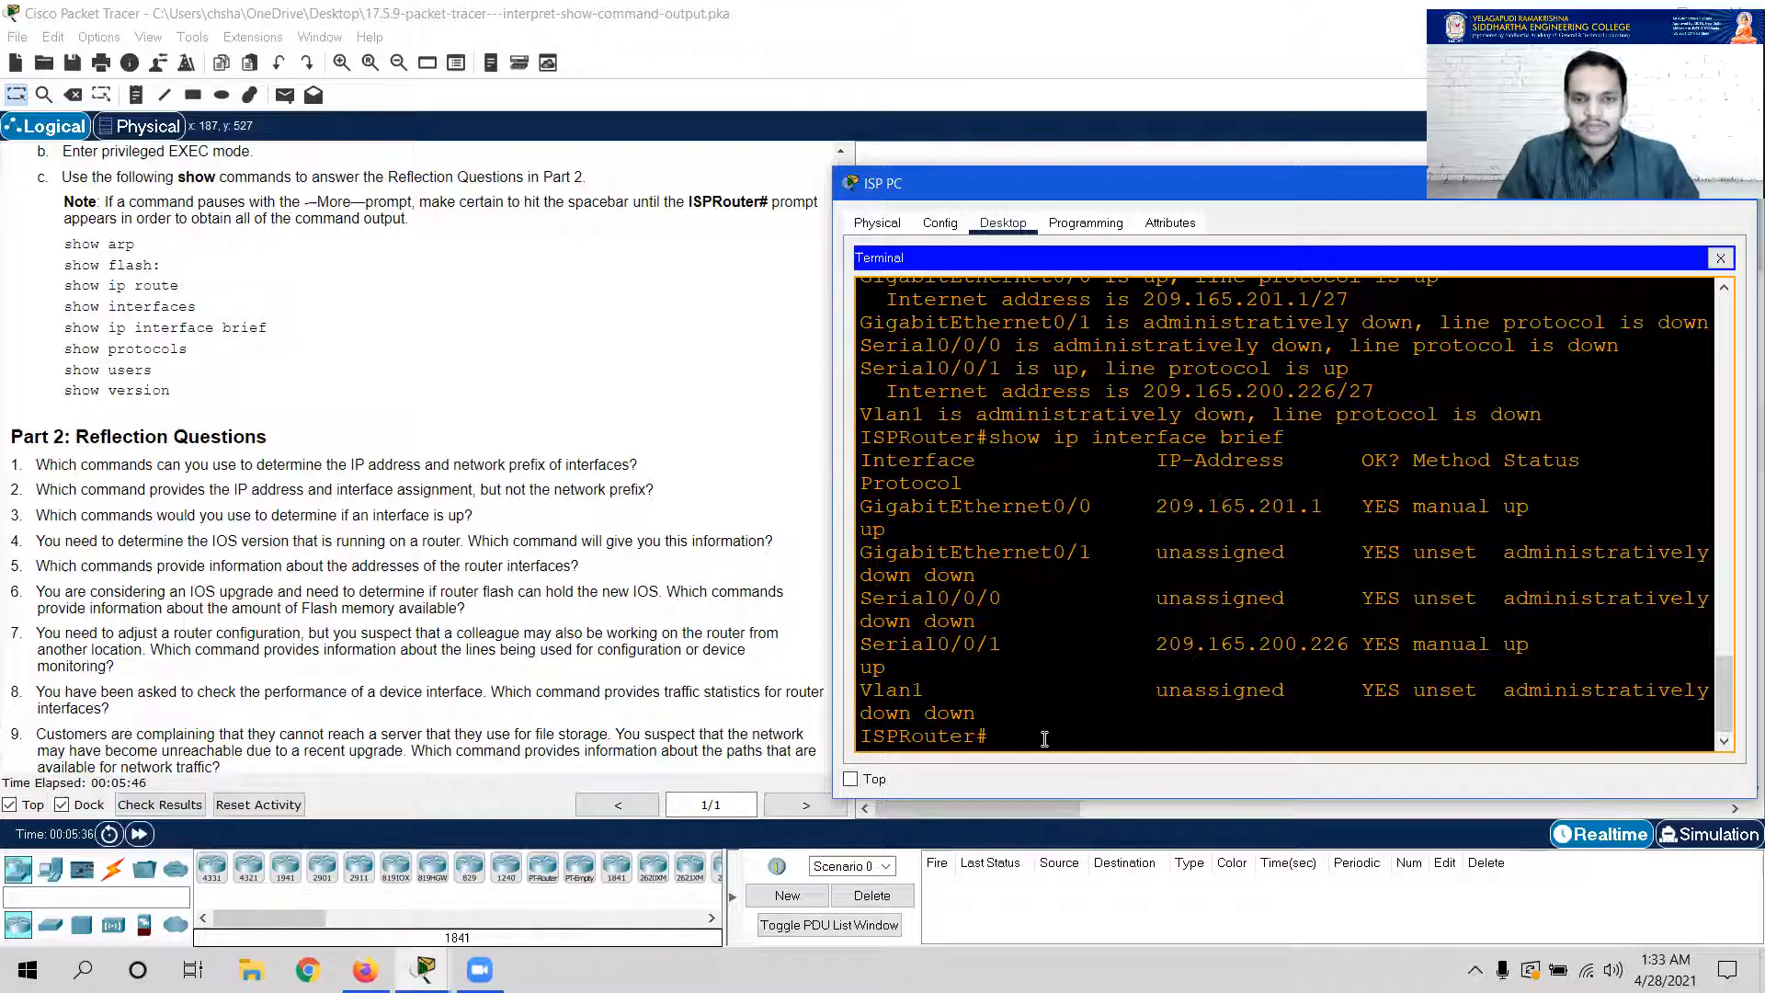
Run show version on ISPRouter to look up its IOS version
text(show)
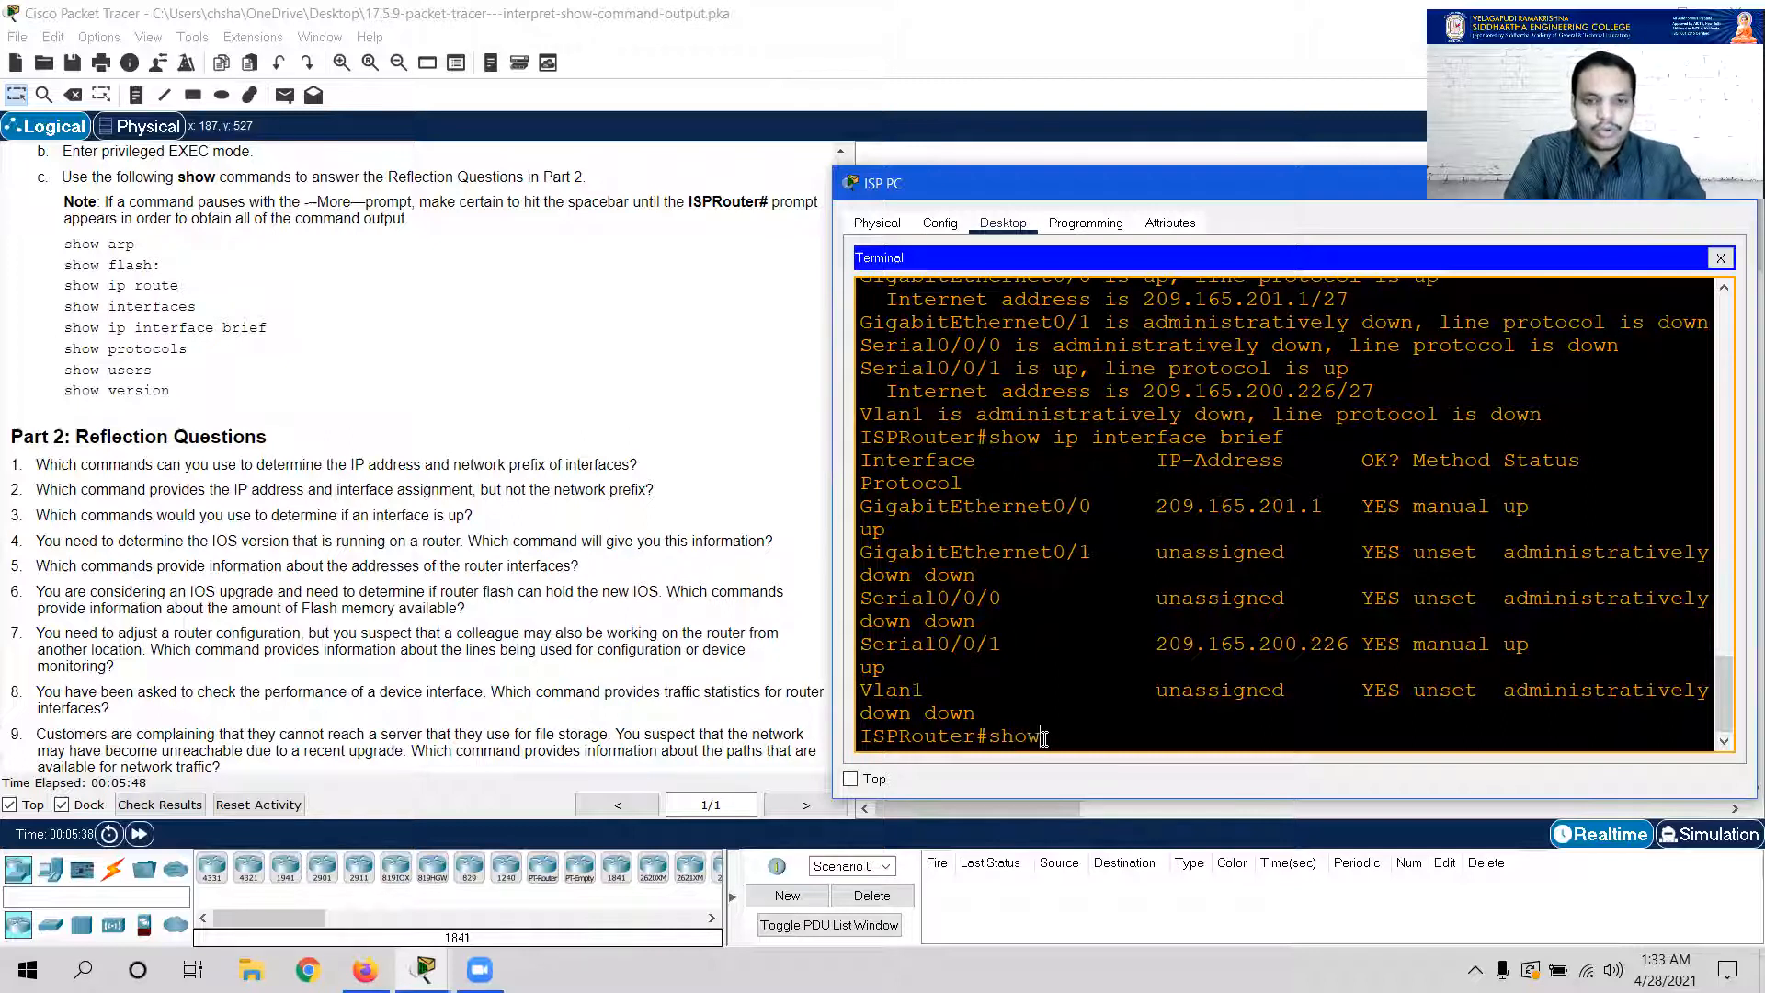
text( version)
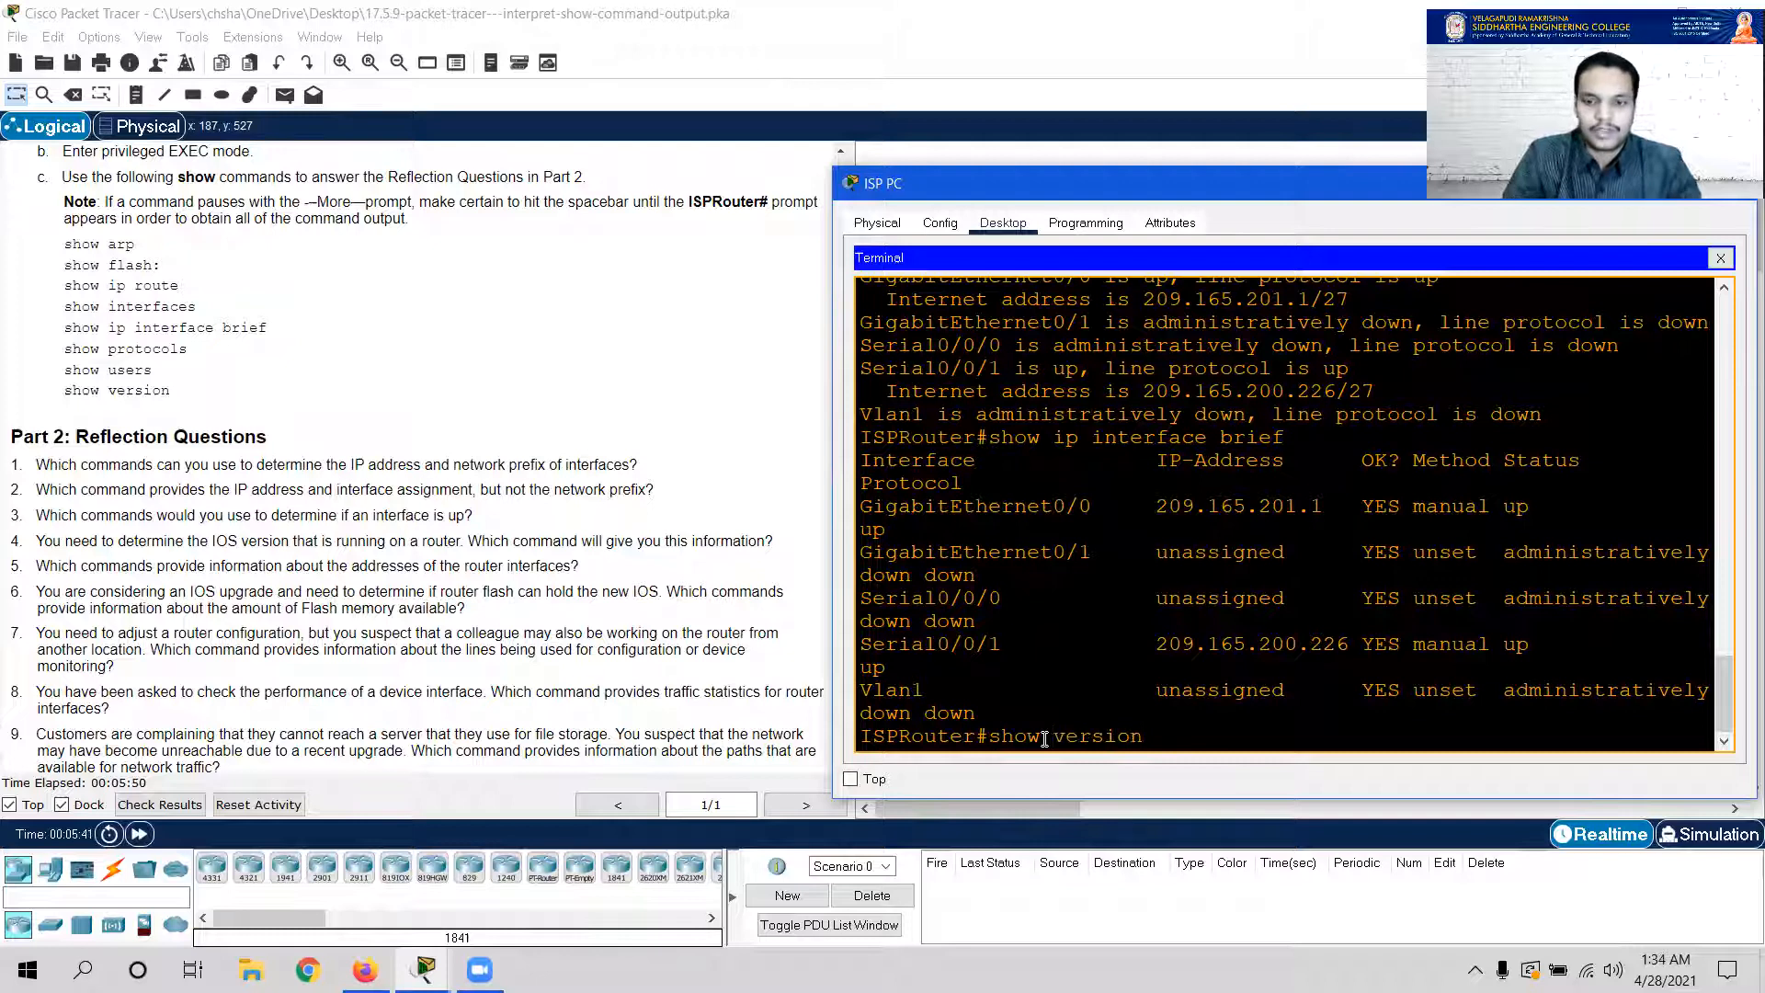
key(Return)
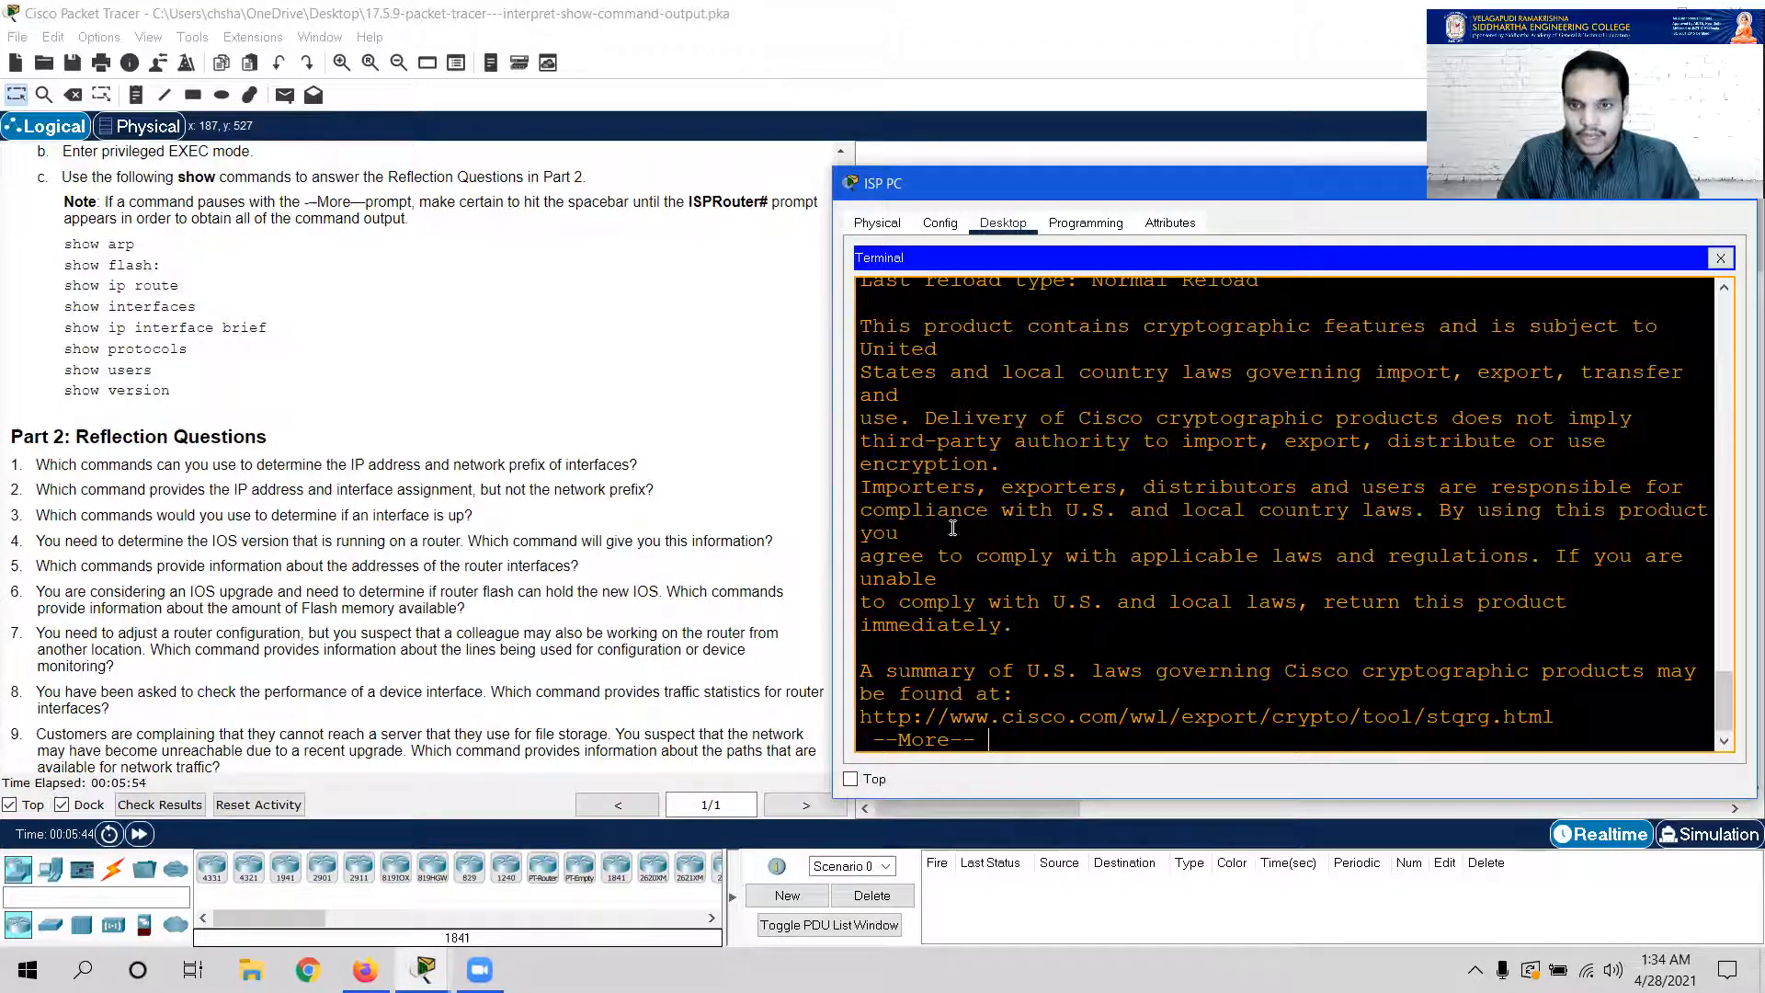
Review the show version output from the IOS software line onward, paging through the remaining output until the ISPRouter# prompt
scroll(1117, 661, up, 1)
scroll(1116, 662, up, 3)
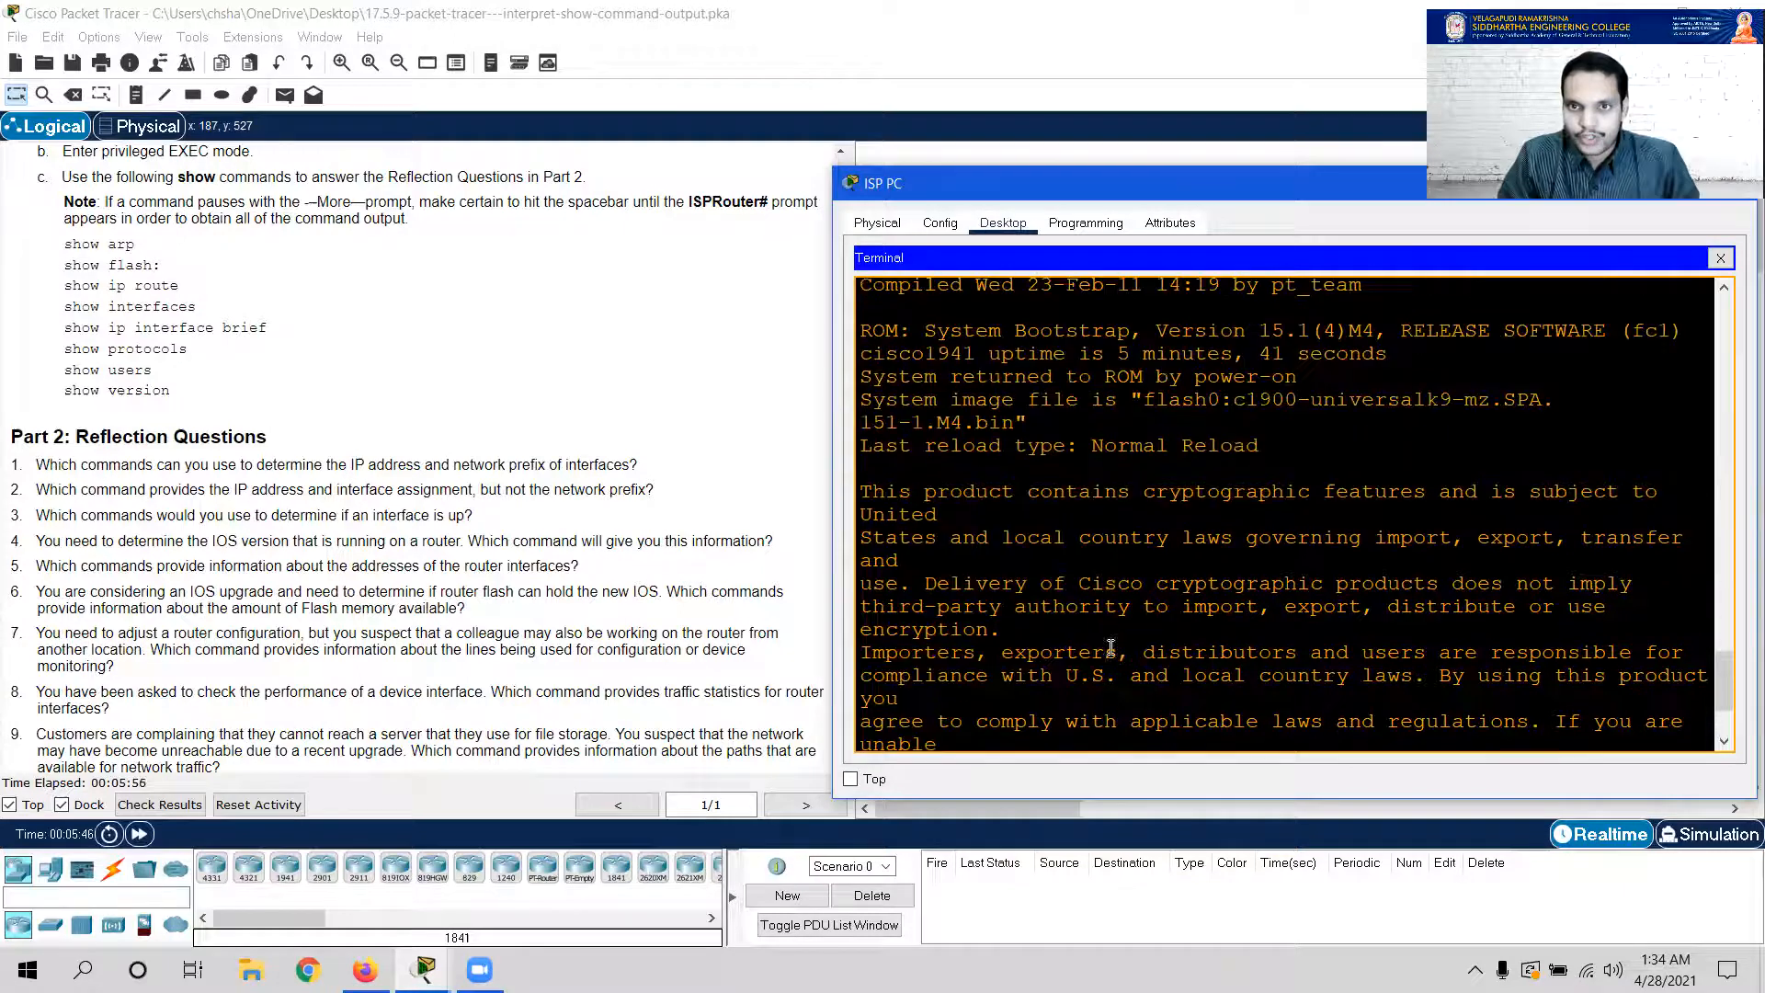
scroll(1095, 347, up, 1)
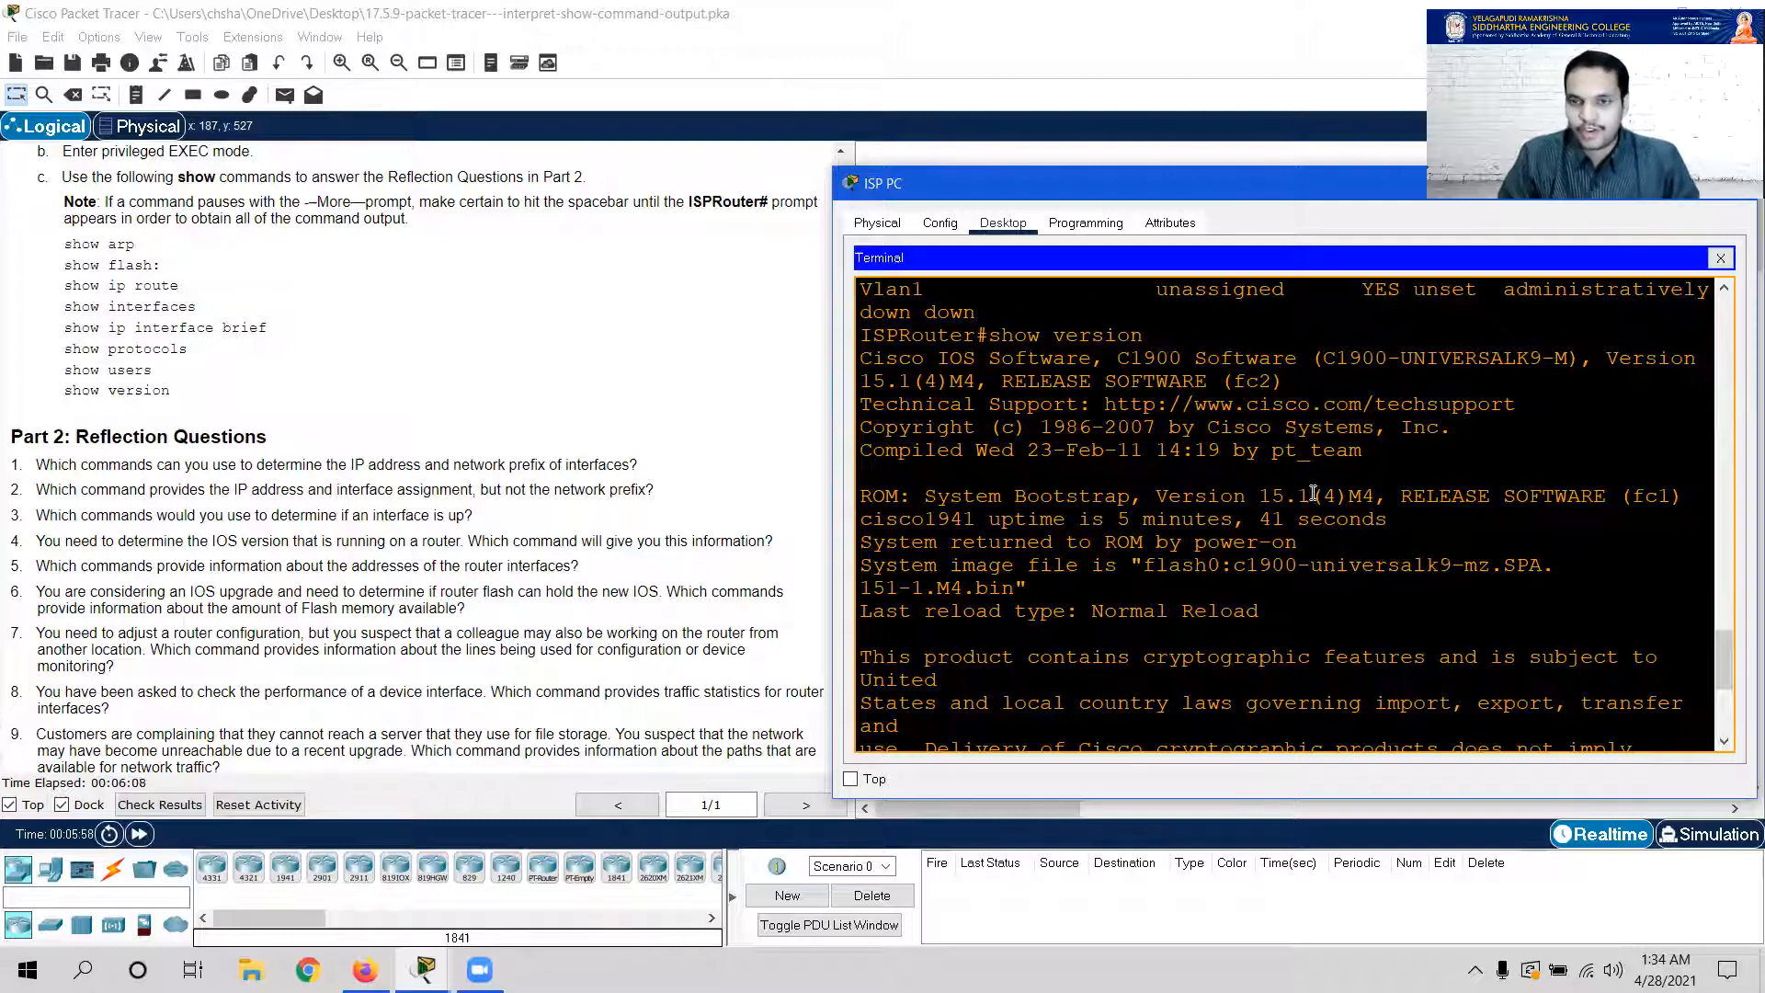
scroll(1299, 543, down, 1)
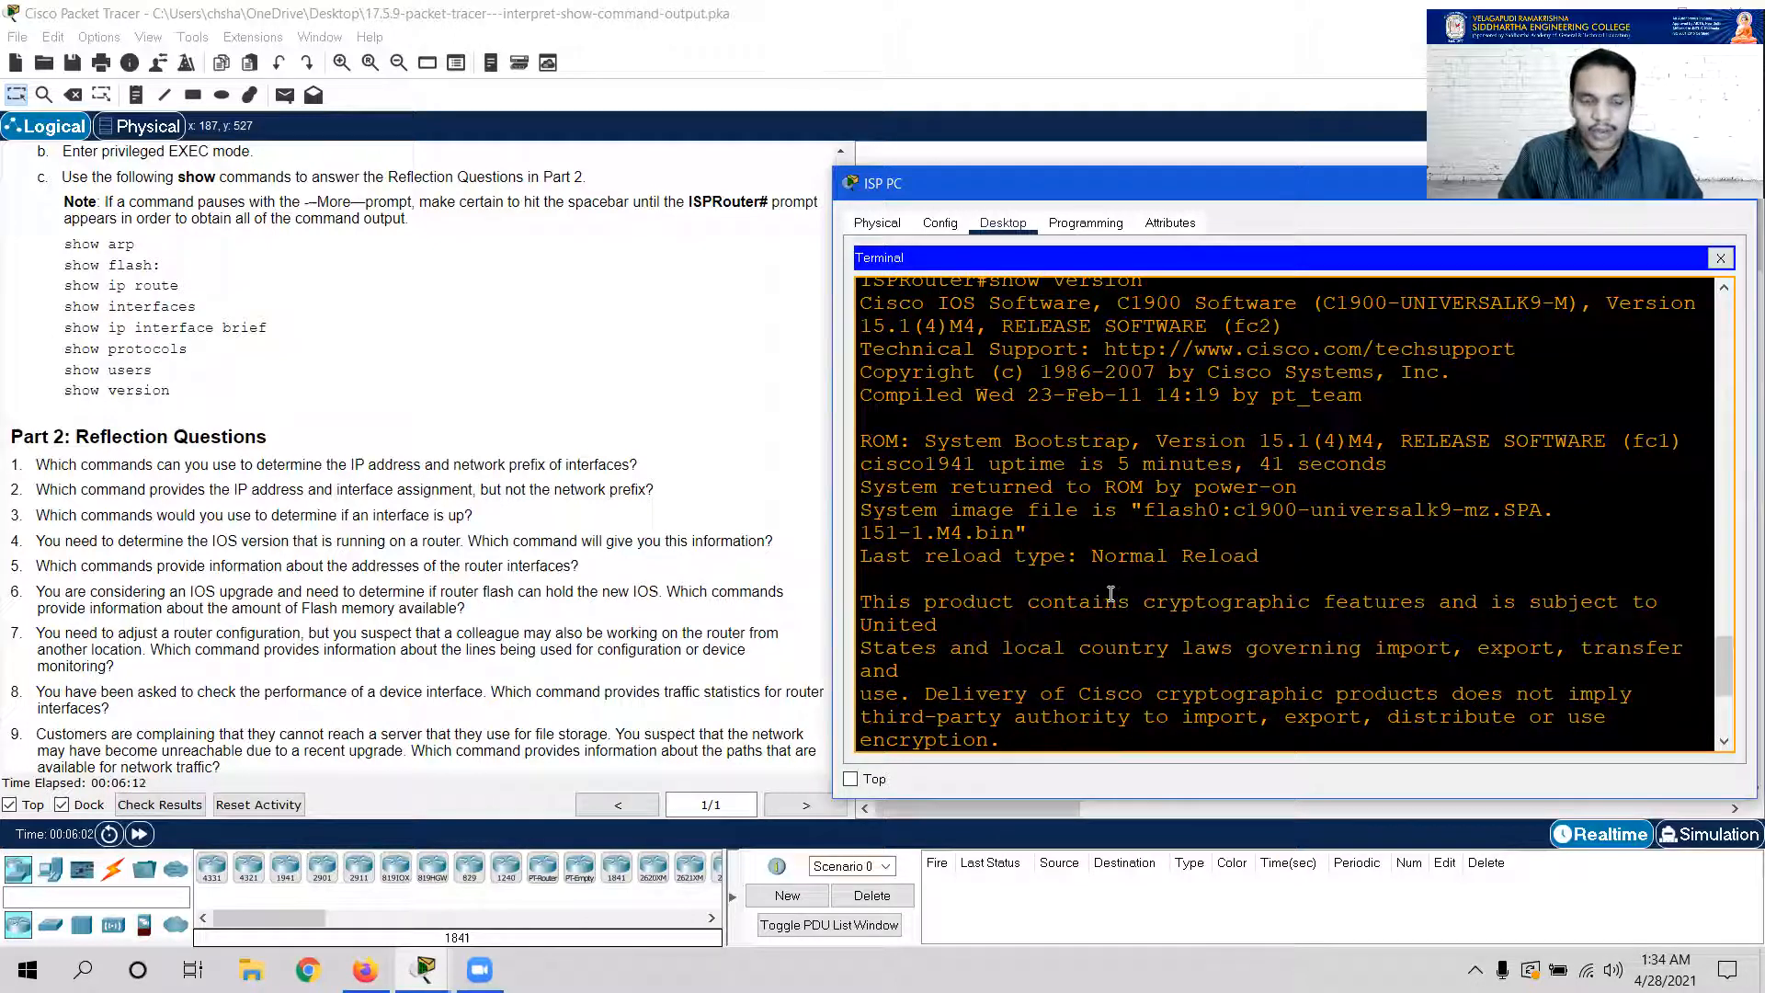
scroll(1094, 625, down, 5)
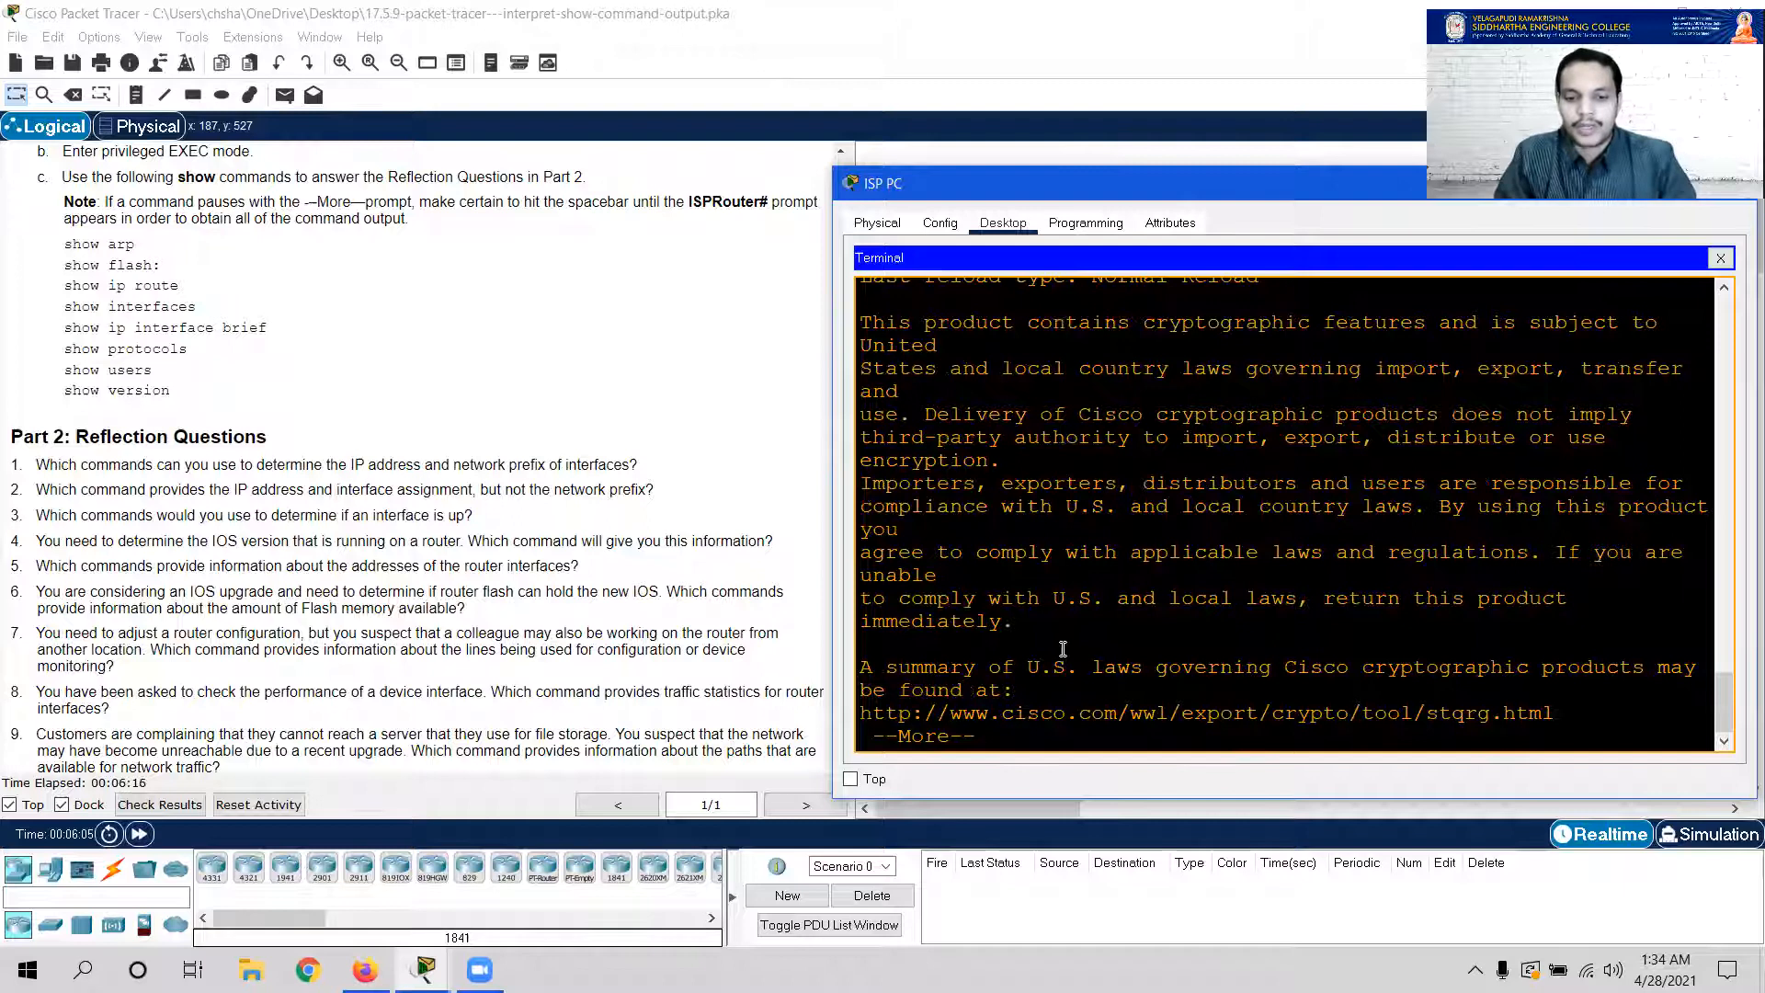
key(space)
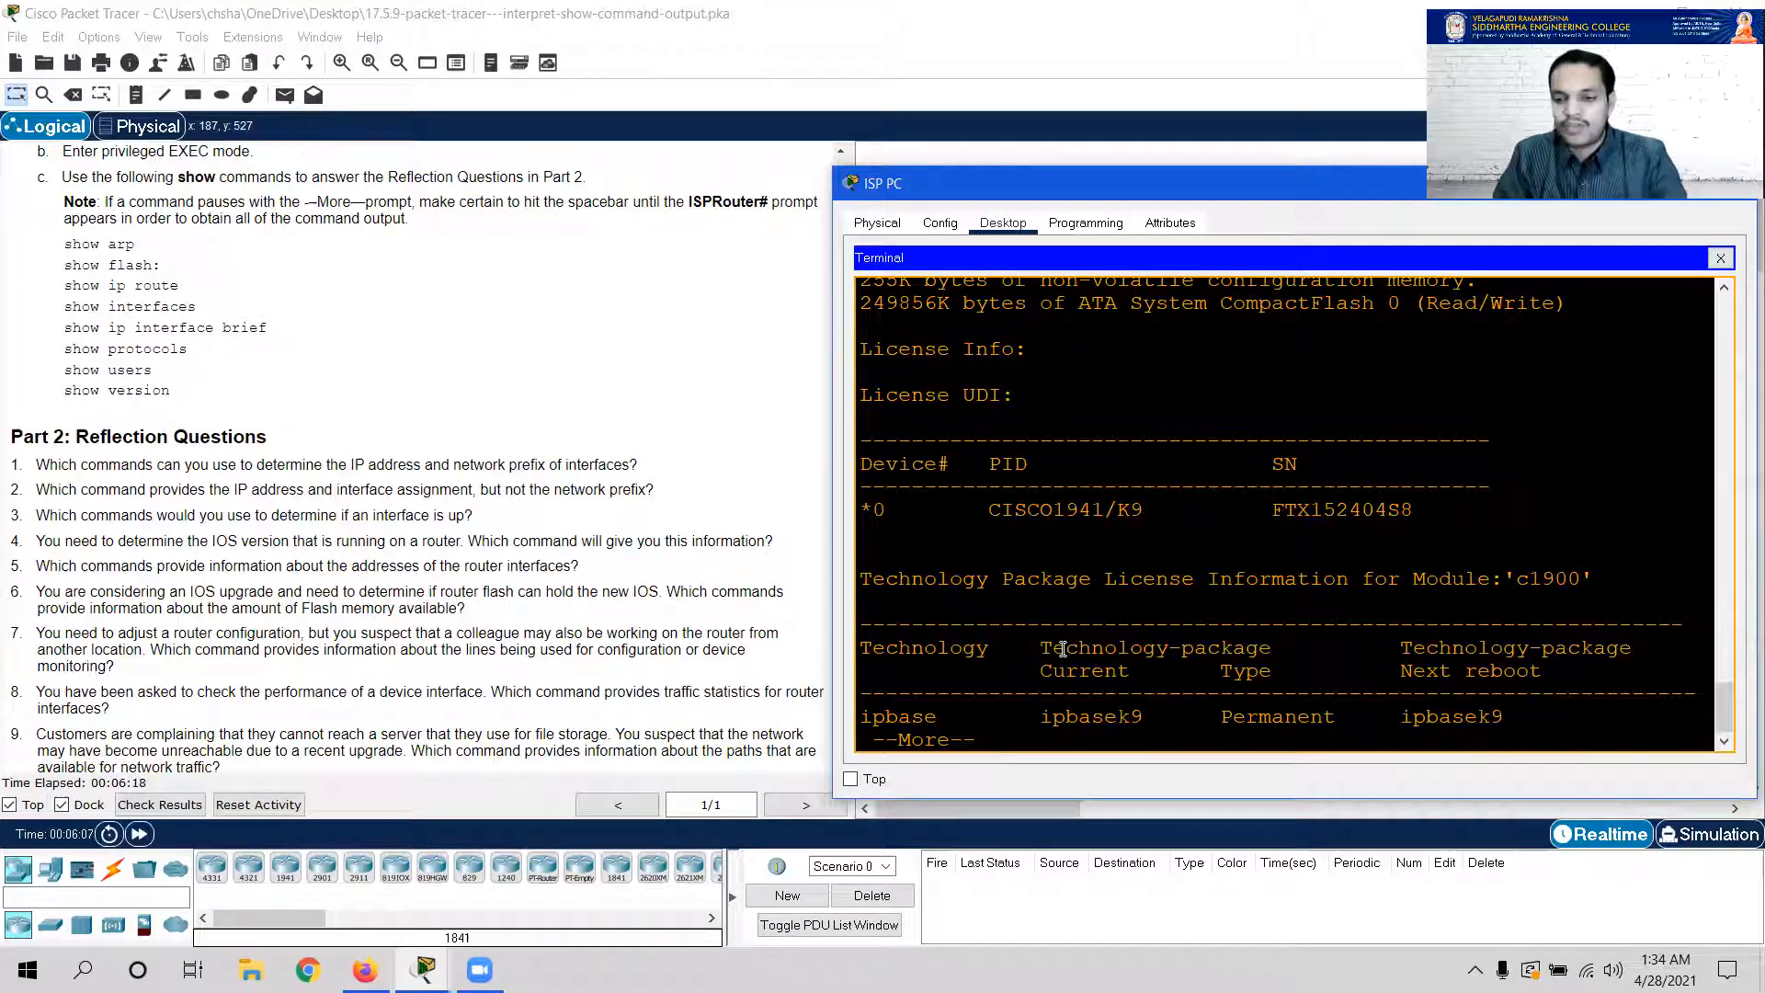
key(space)
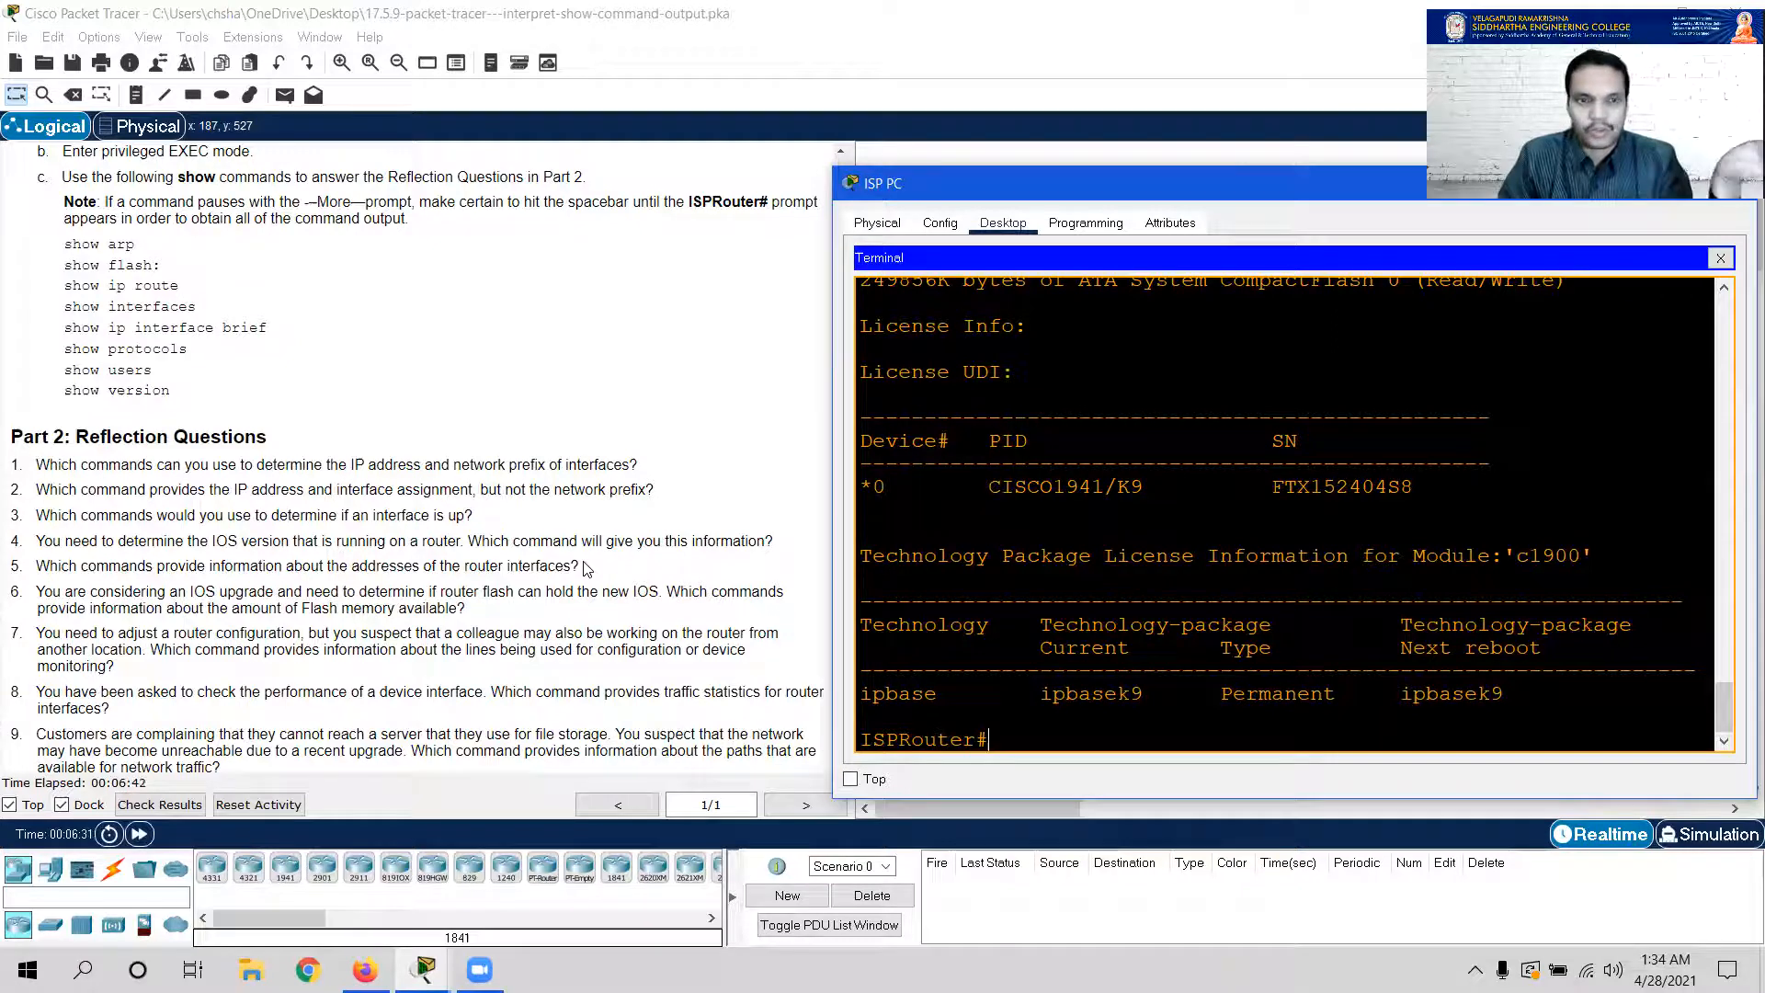
Run show arp on ISPRouter
text(show)
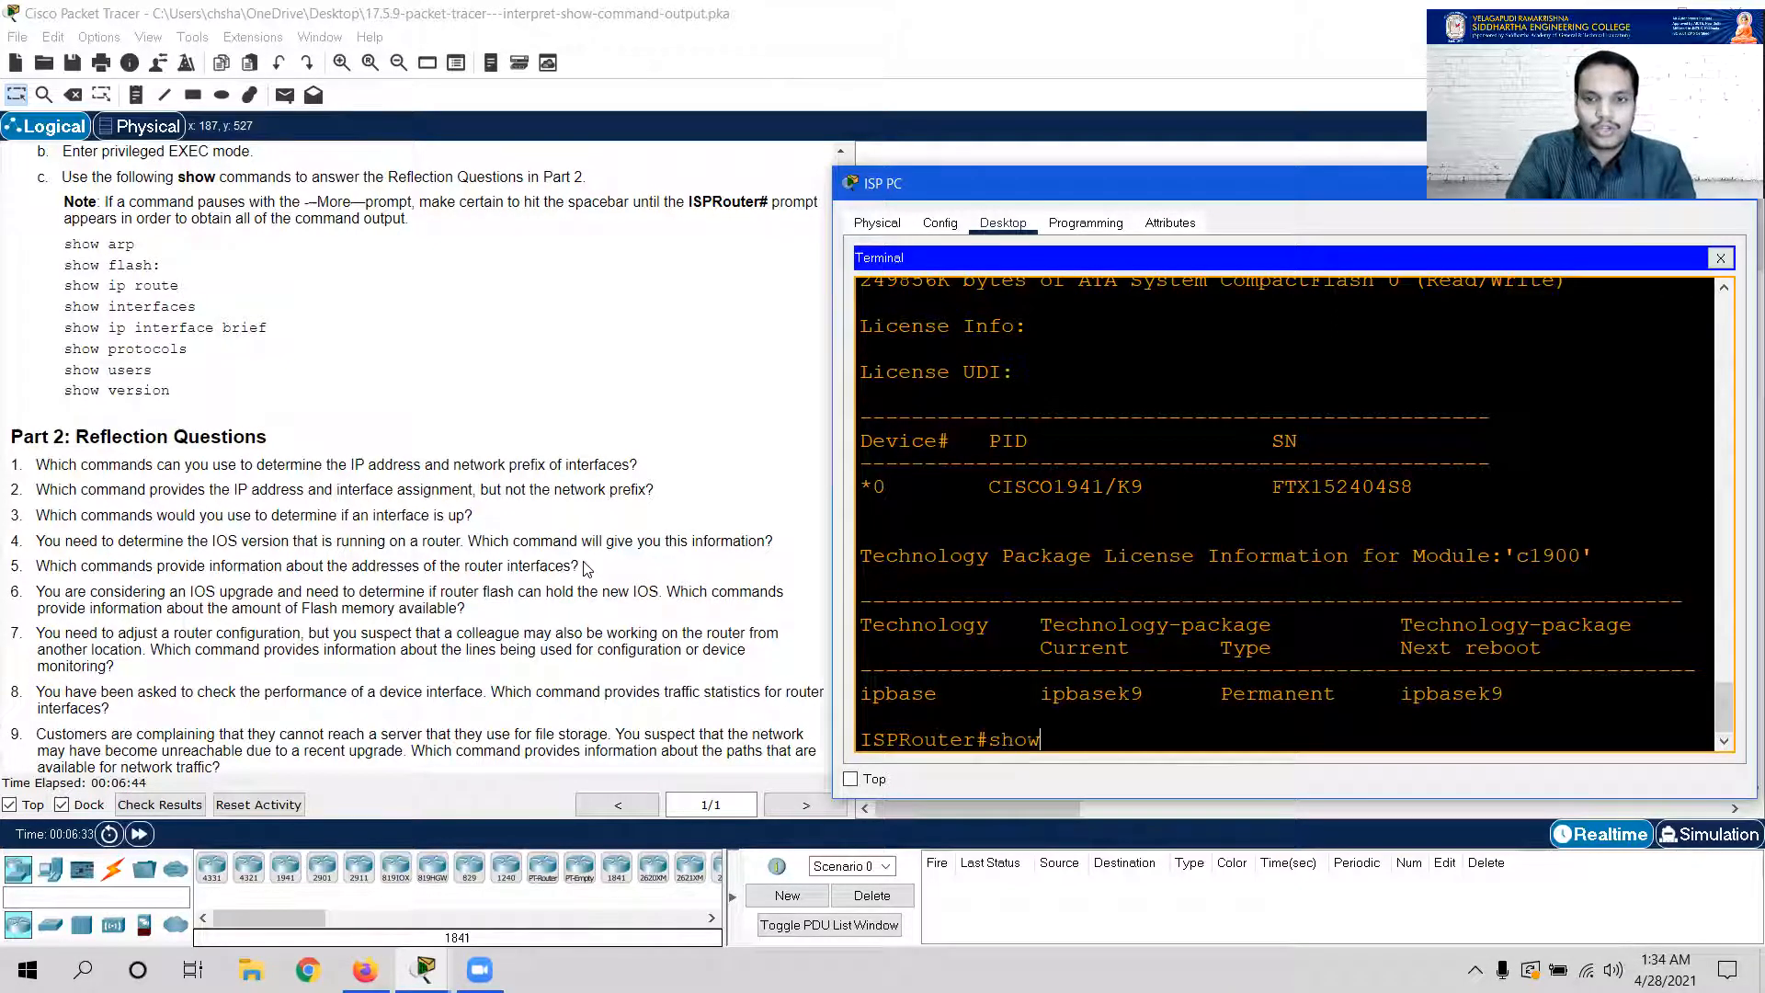
text( arp)
key(Return)
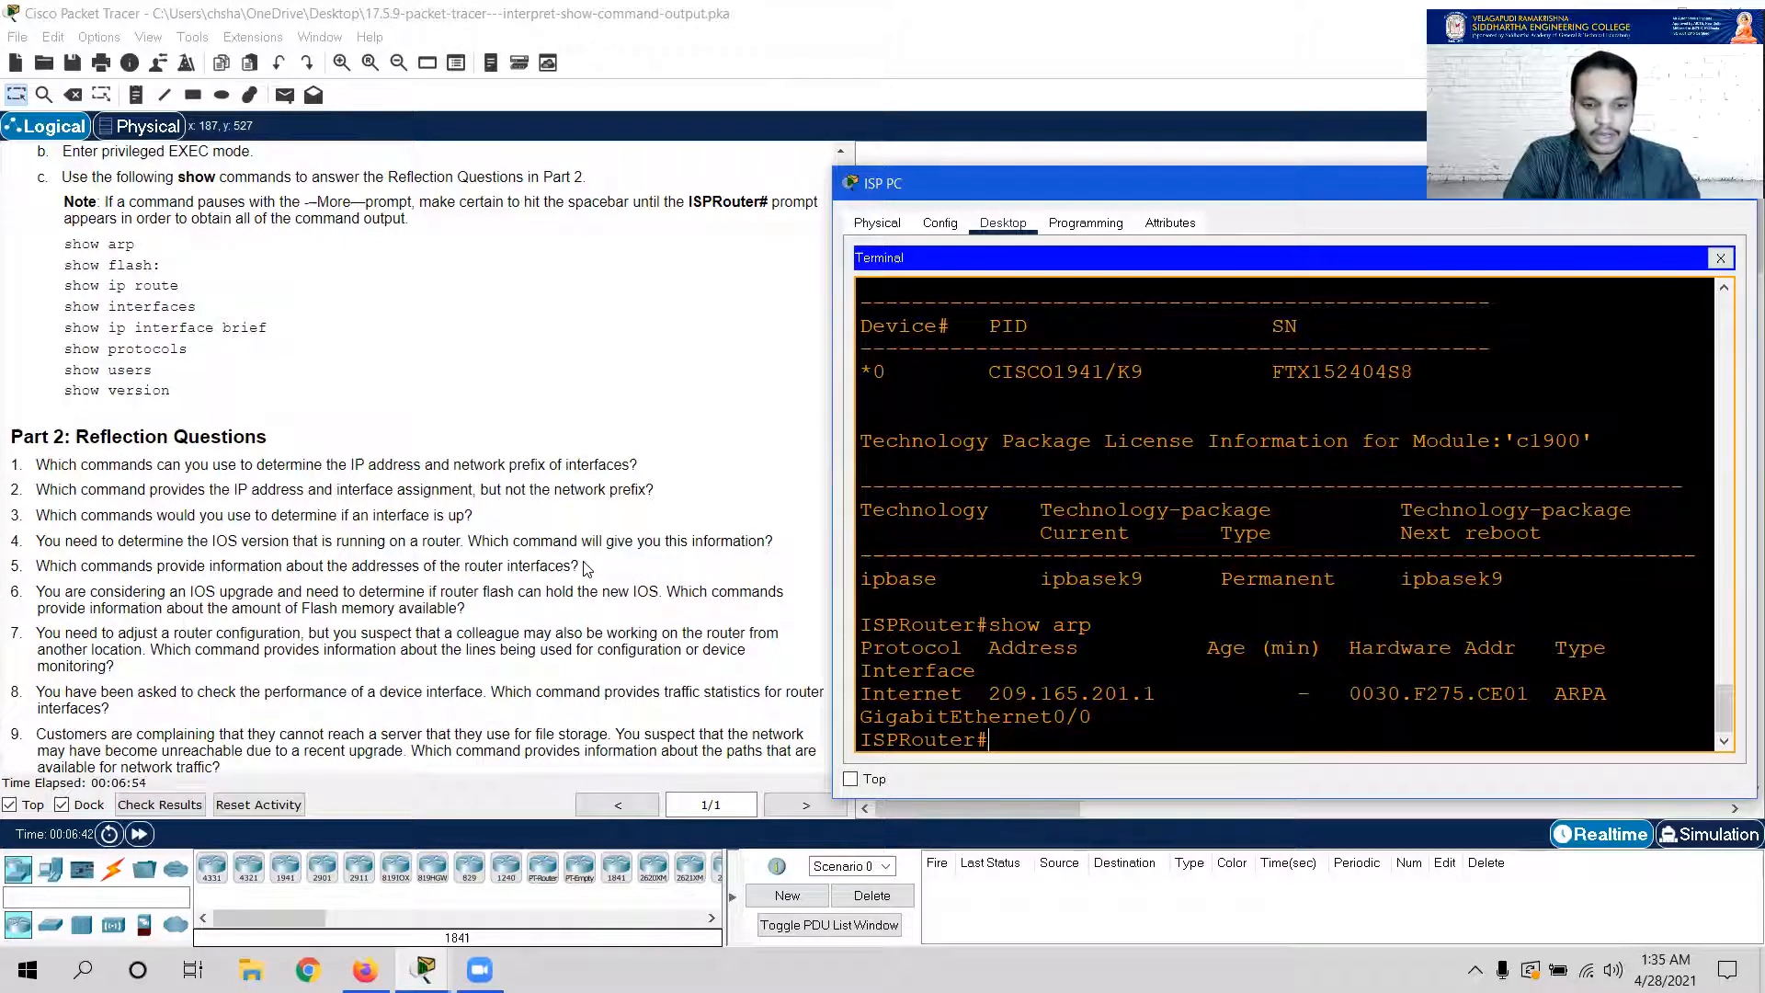
Run show interfaces on ISPRouter and page through all of its output to the prompt
text(how interfaces)
key(Return)
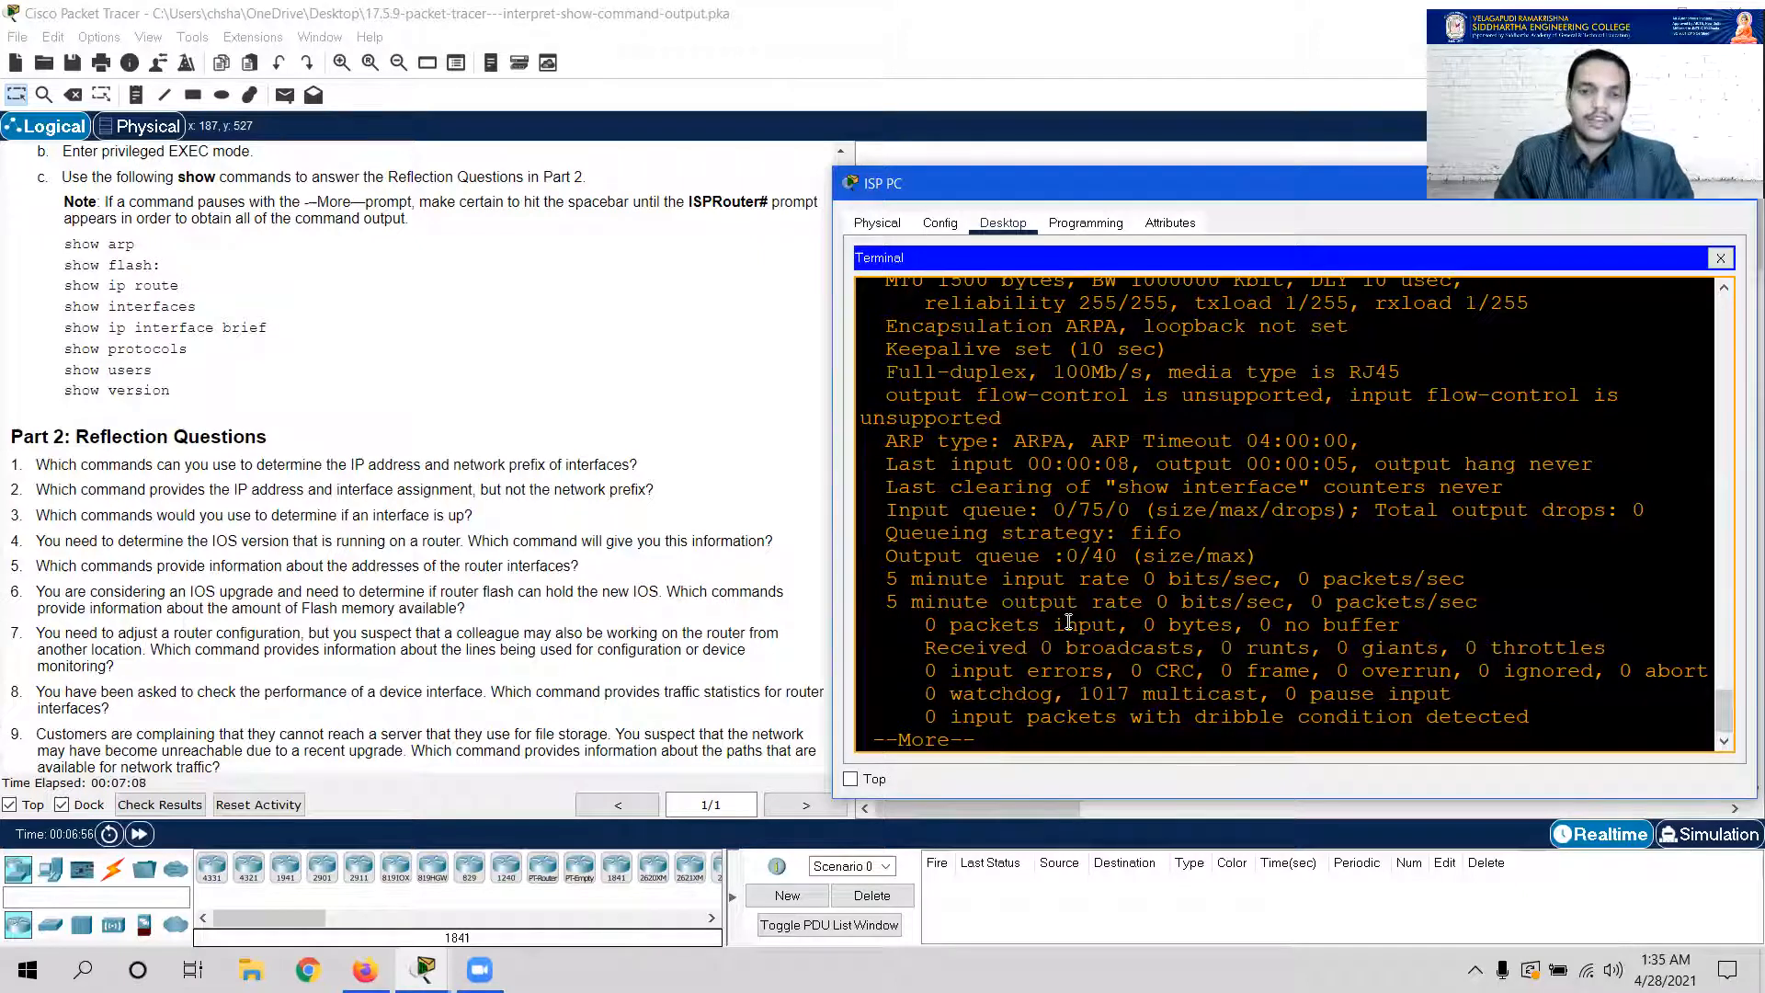
scroll(1068, 623, up, 2)
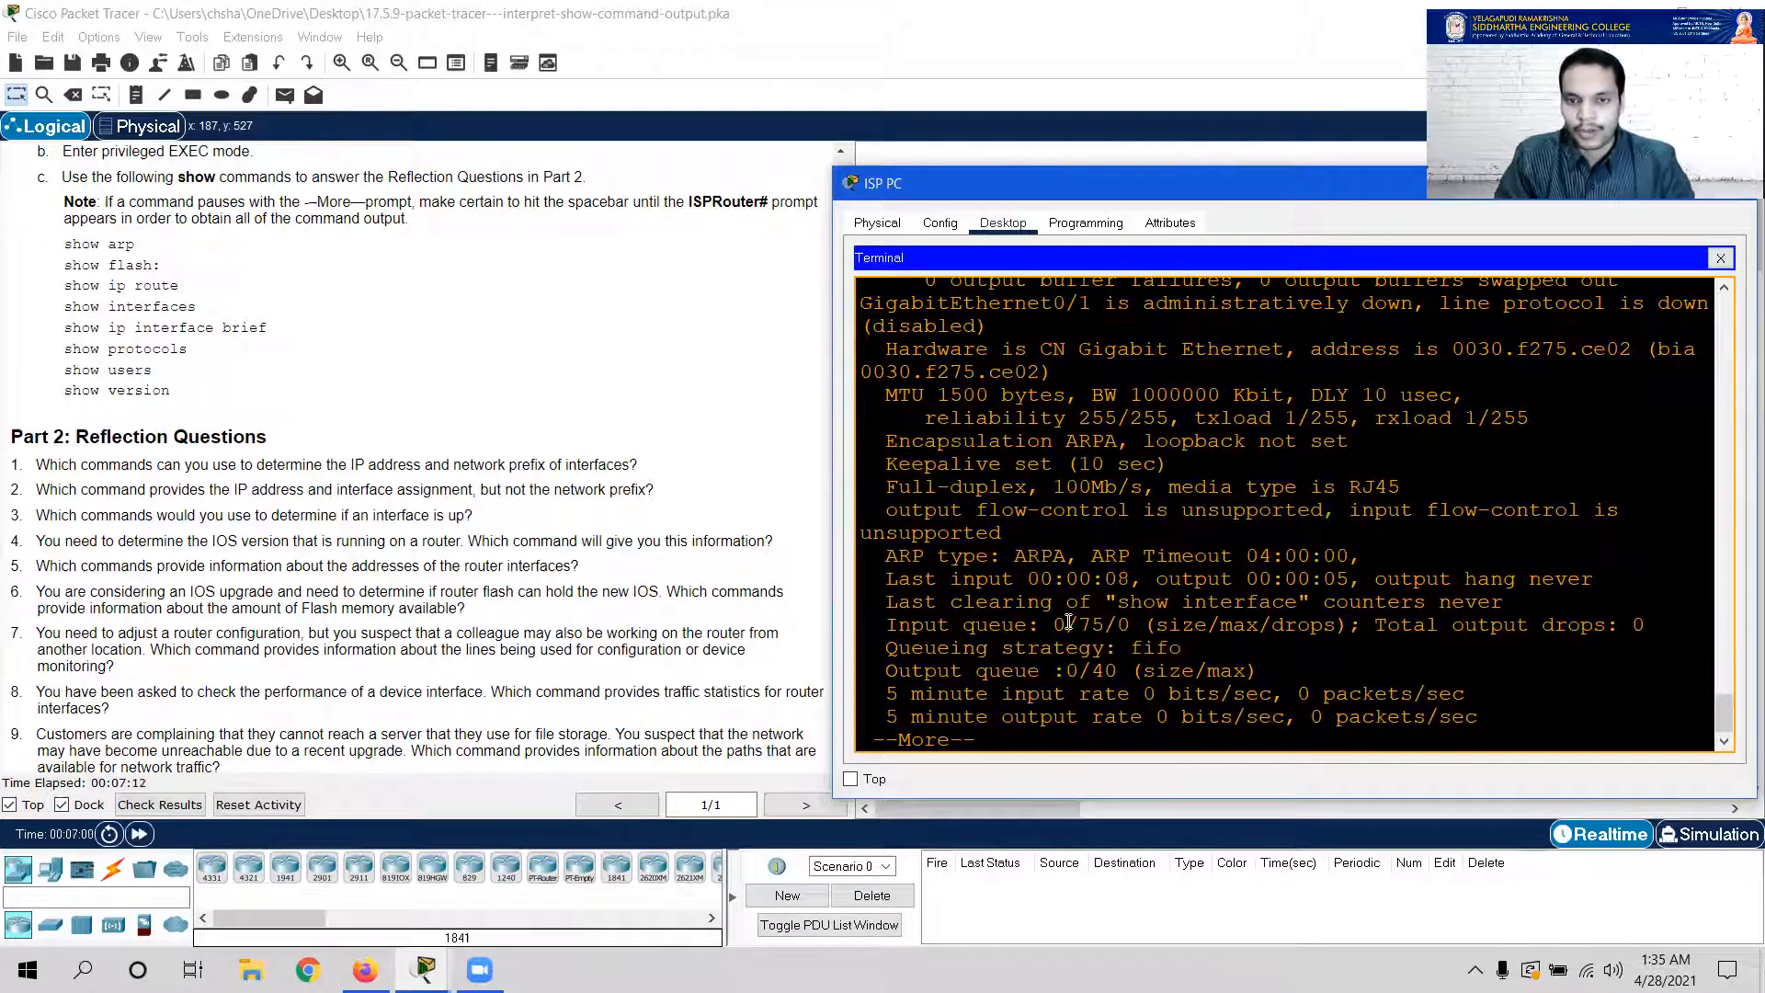
key(space)
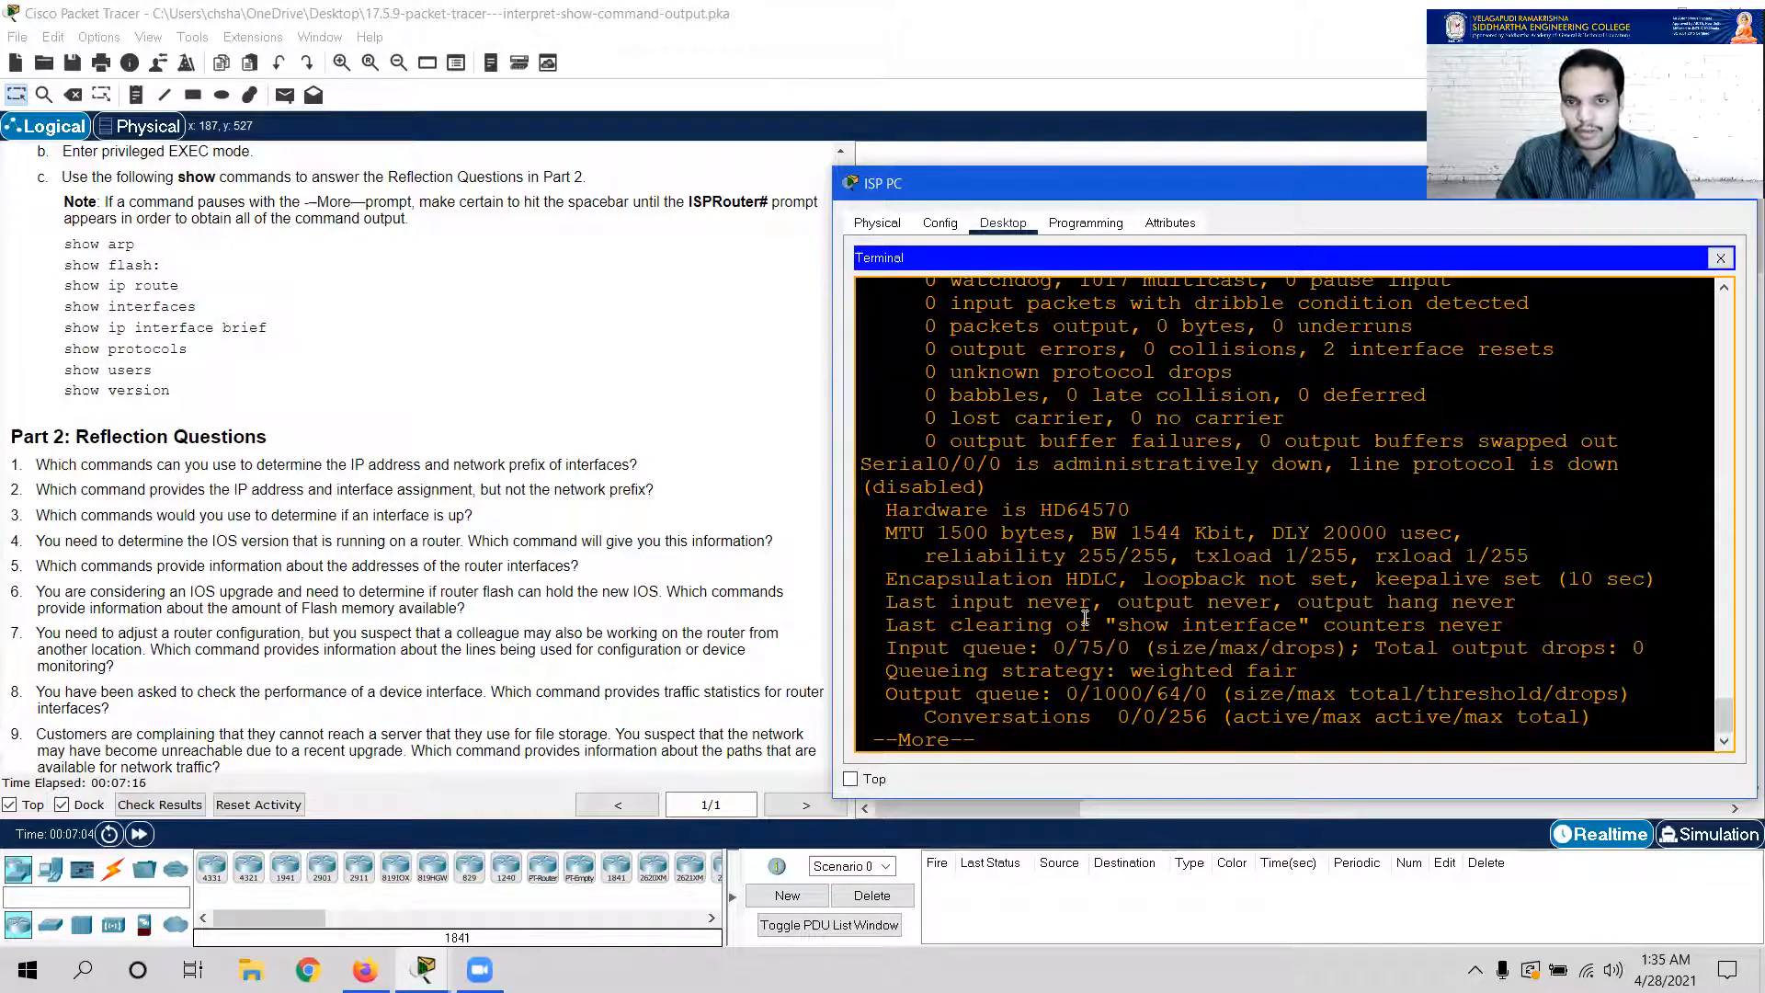
key(space)
key(space)
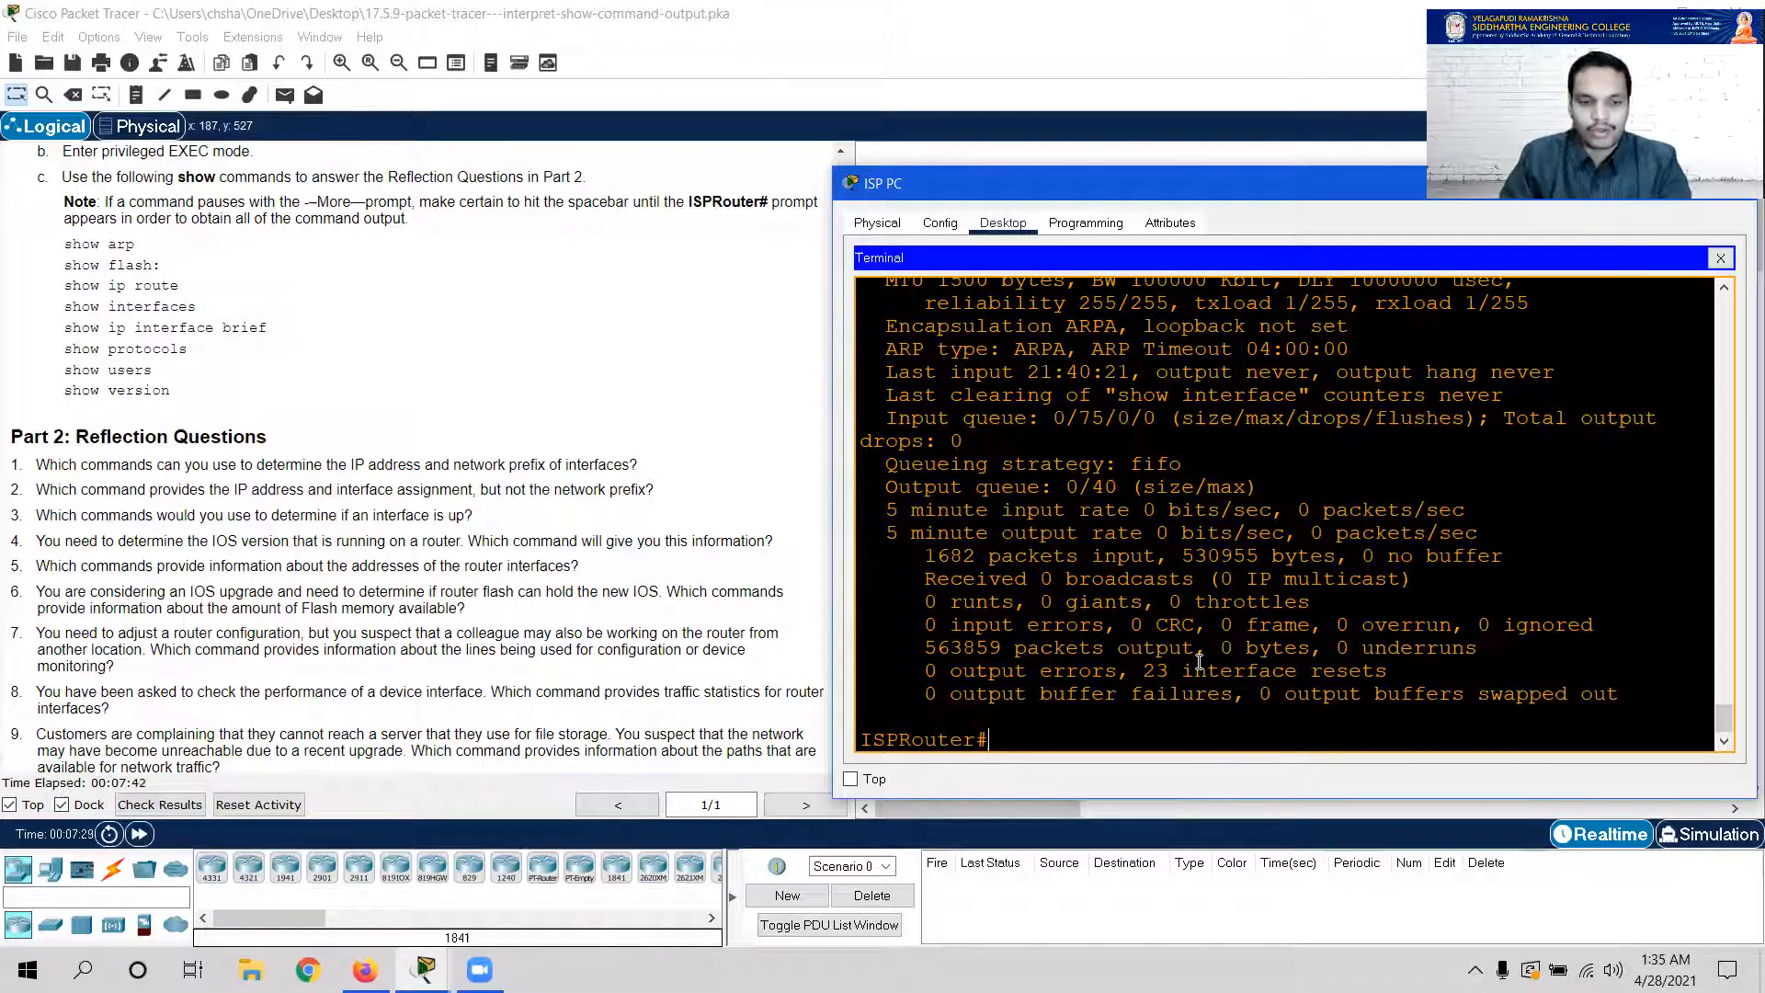
Run show flash on ISPRouter, then highlight the used and available bytes and the IOS image file's length
text(sh)
text(ow flash)
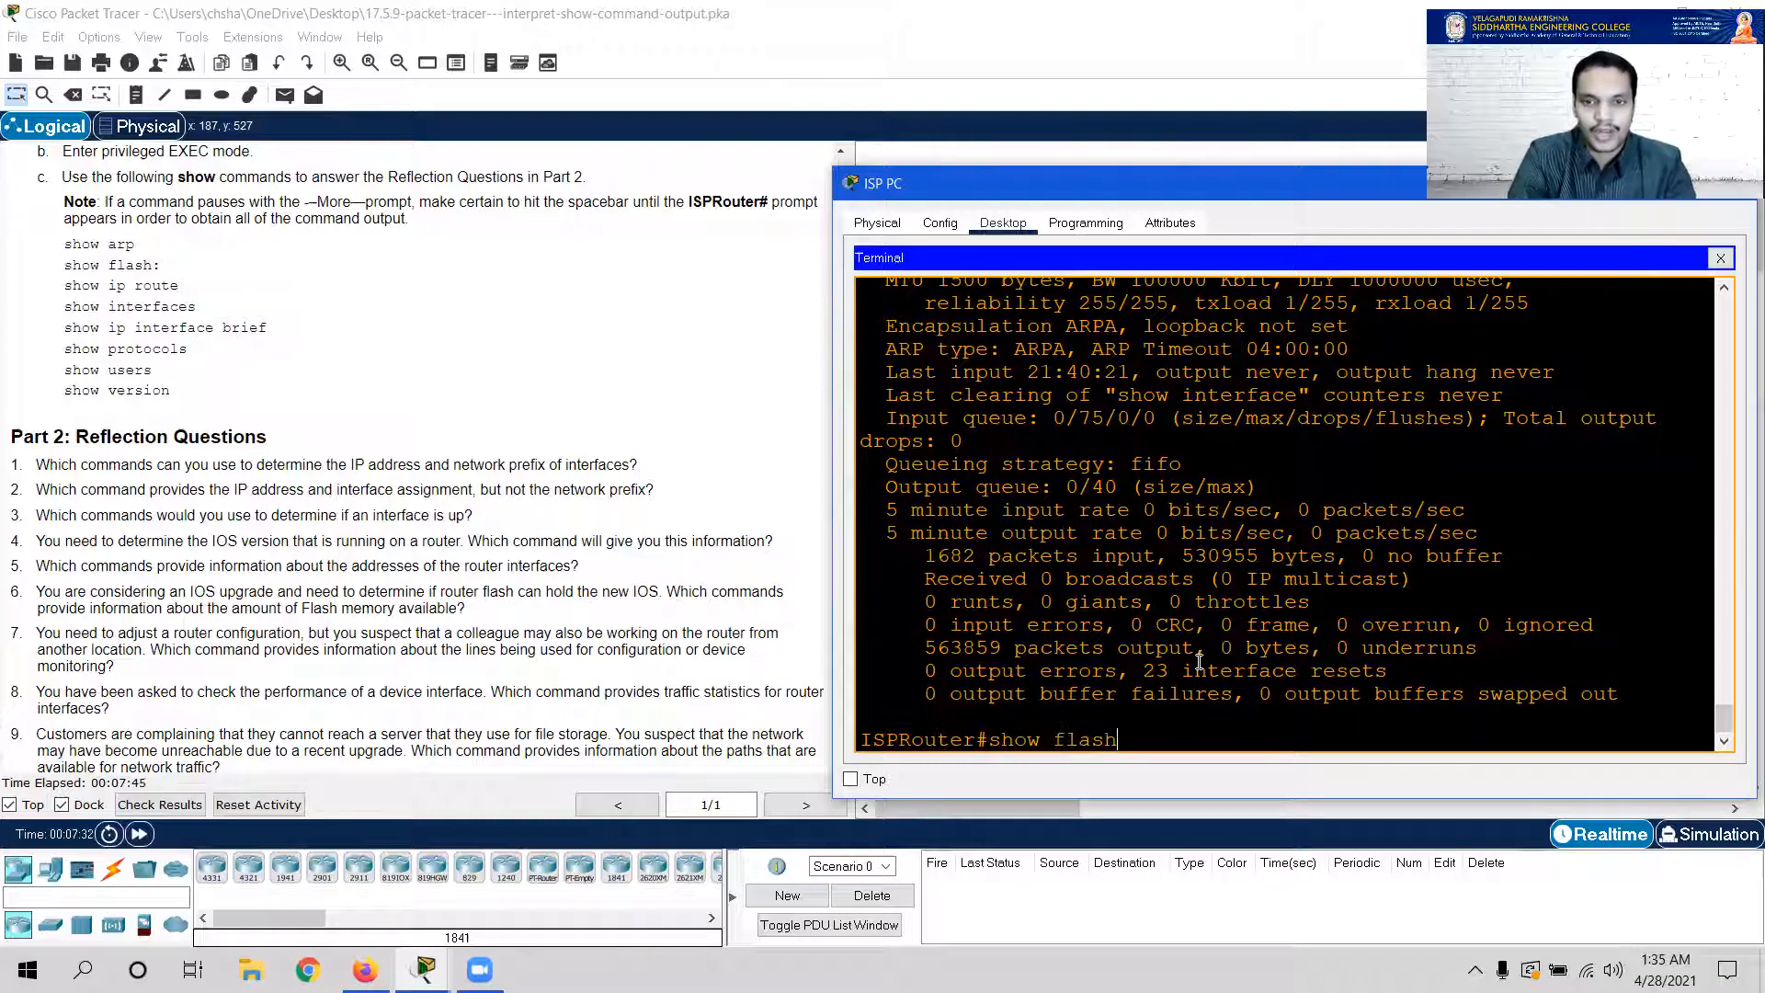
key(Return)
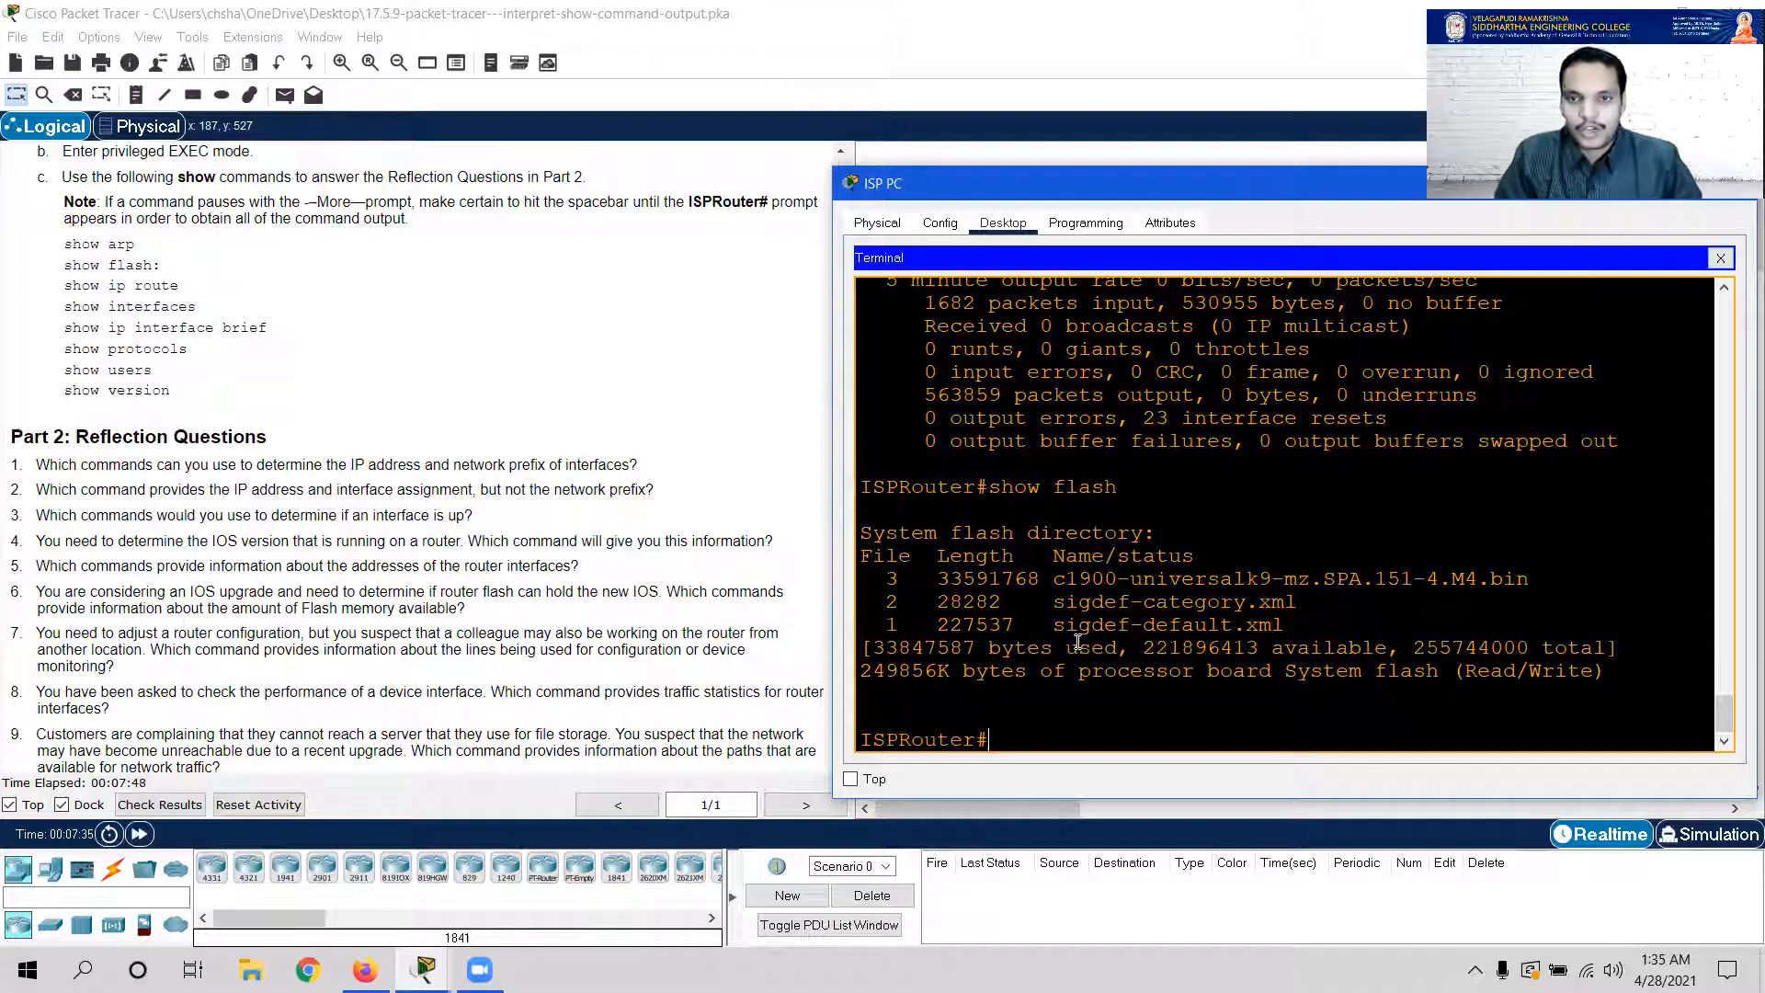
drag(875, 646, 1376, 646)
drag(1531, 578, 938, 582)
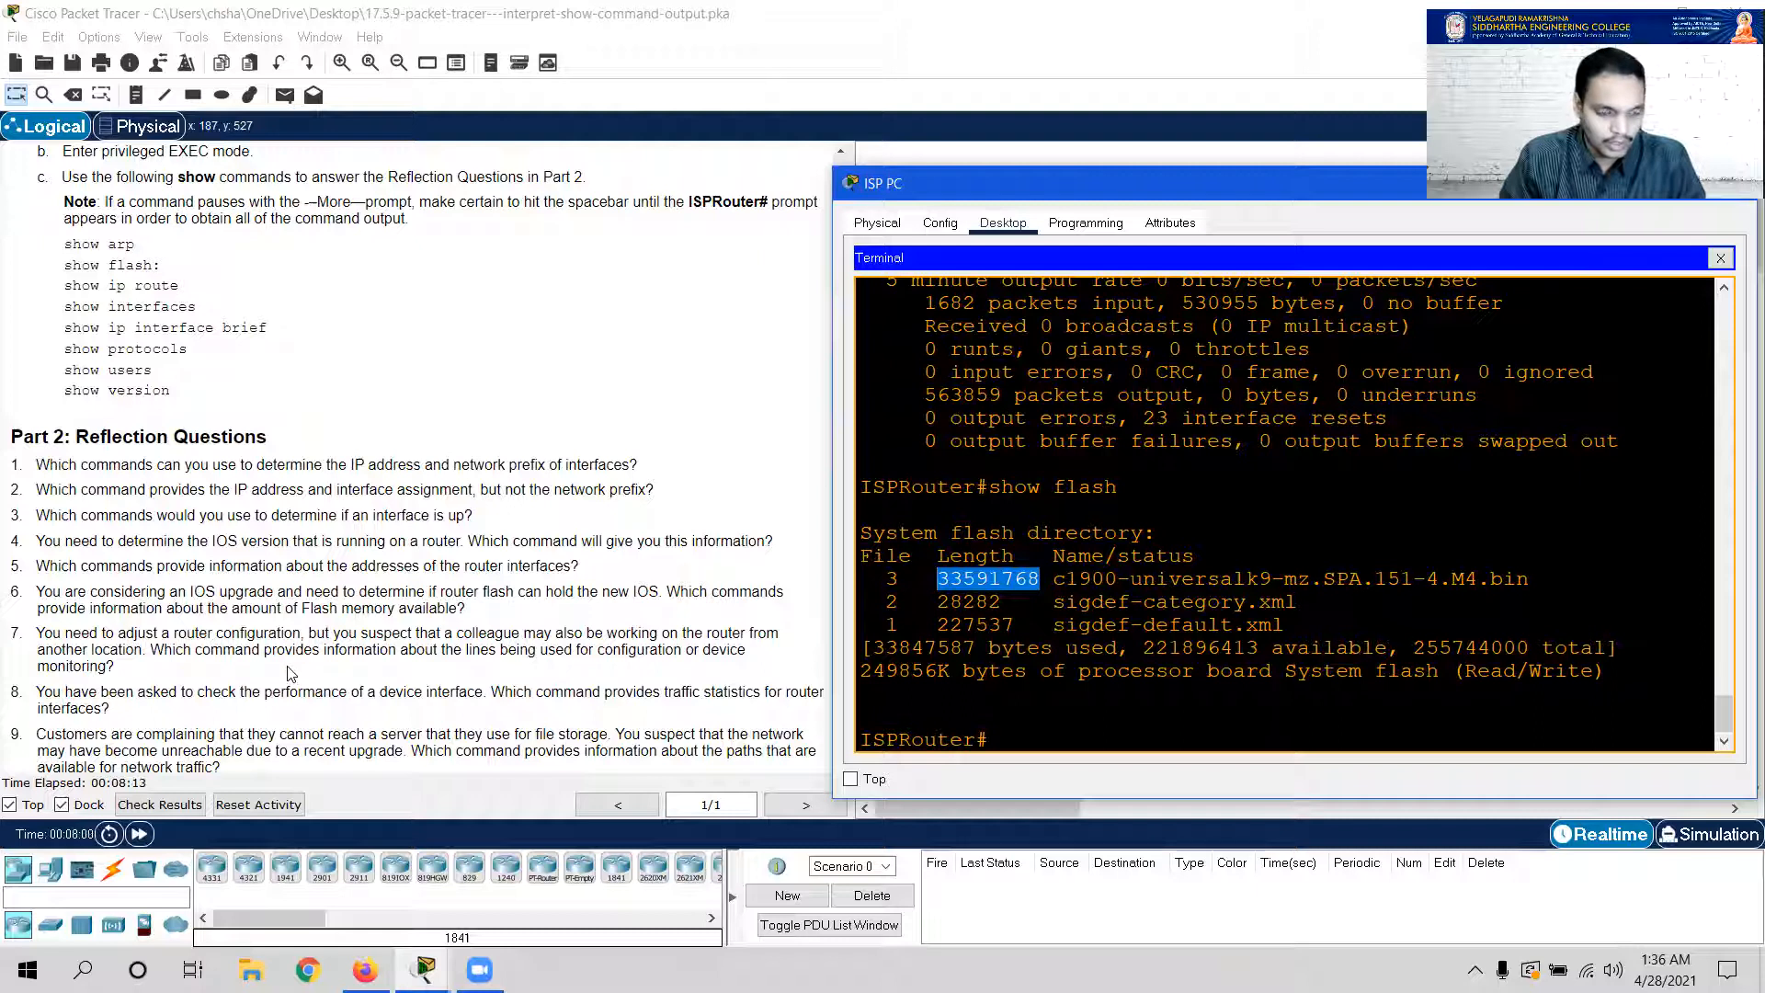
Run show users on ISPRouter to list the lines in use
click(1020, 739)
text(show users)
key(Return)
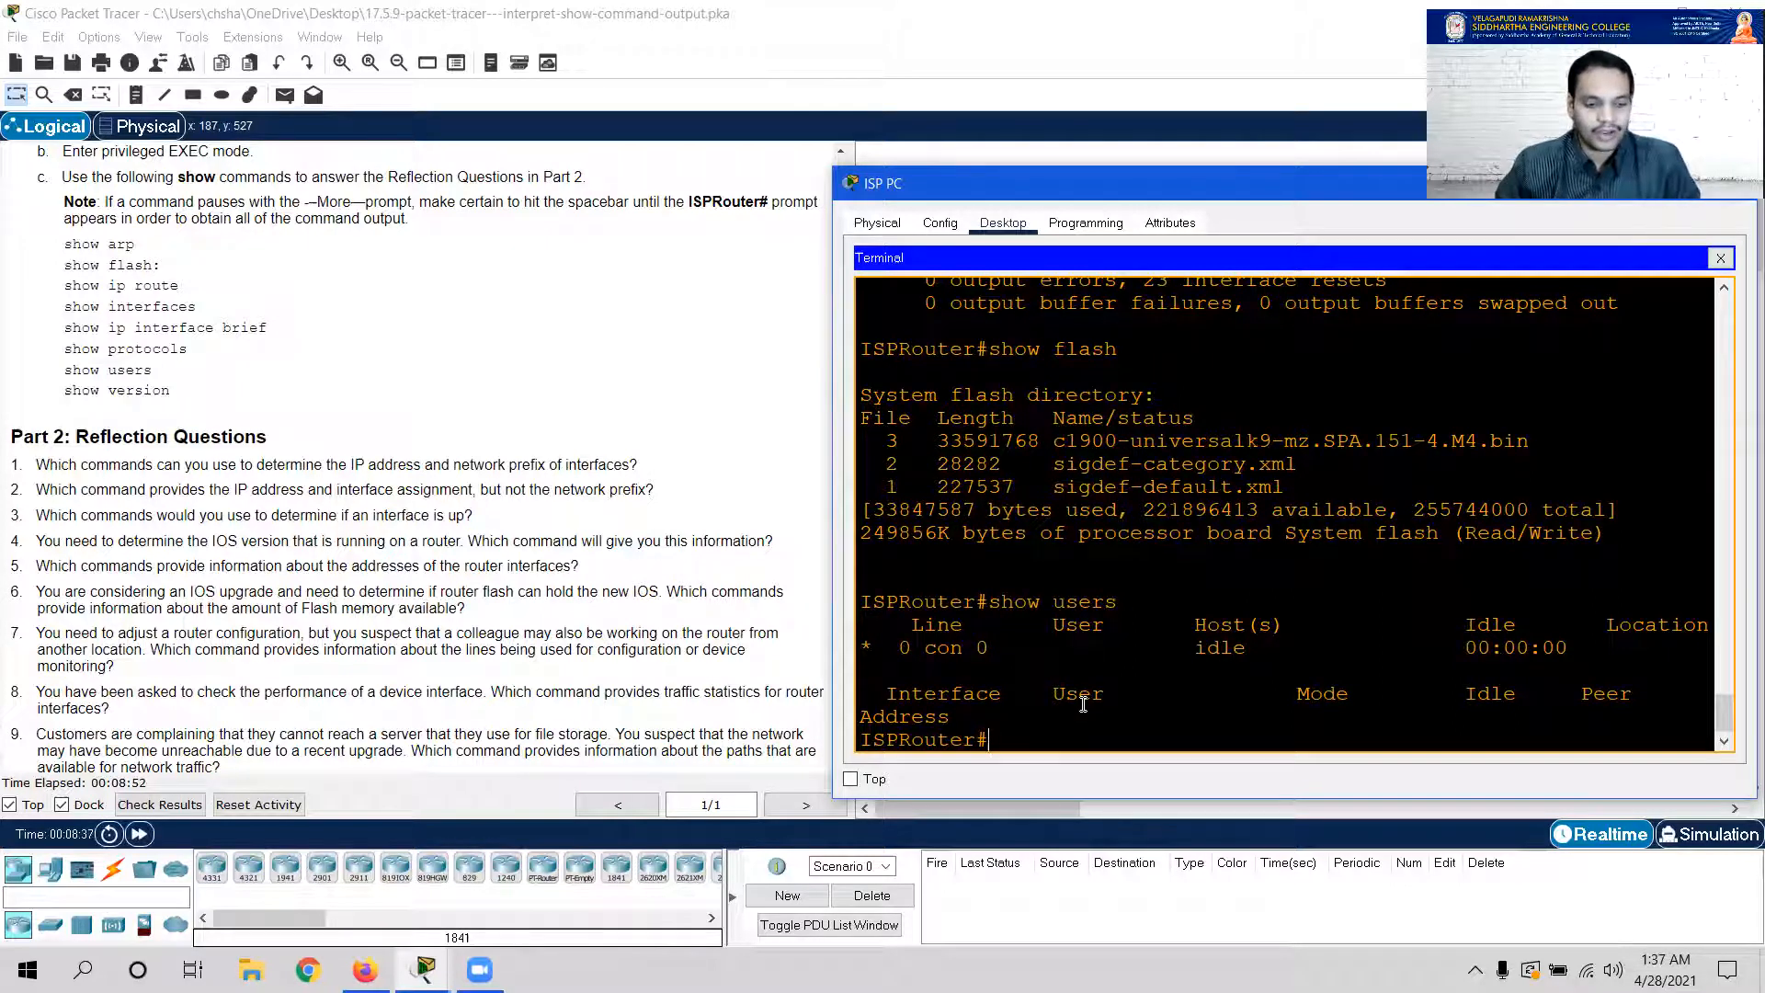
Run sh interfaces on ISPRouter again, review the interface traffic statistics and page through to the prompt
text(sh interfaces)
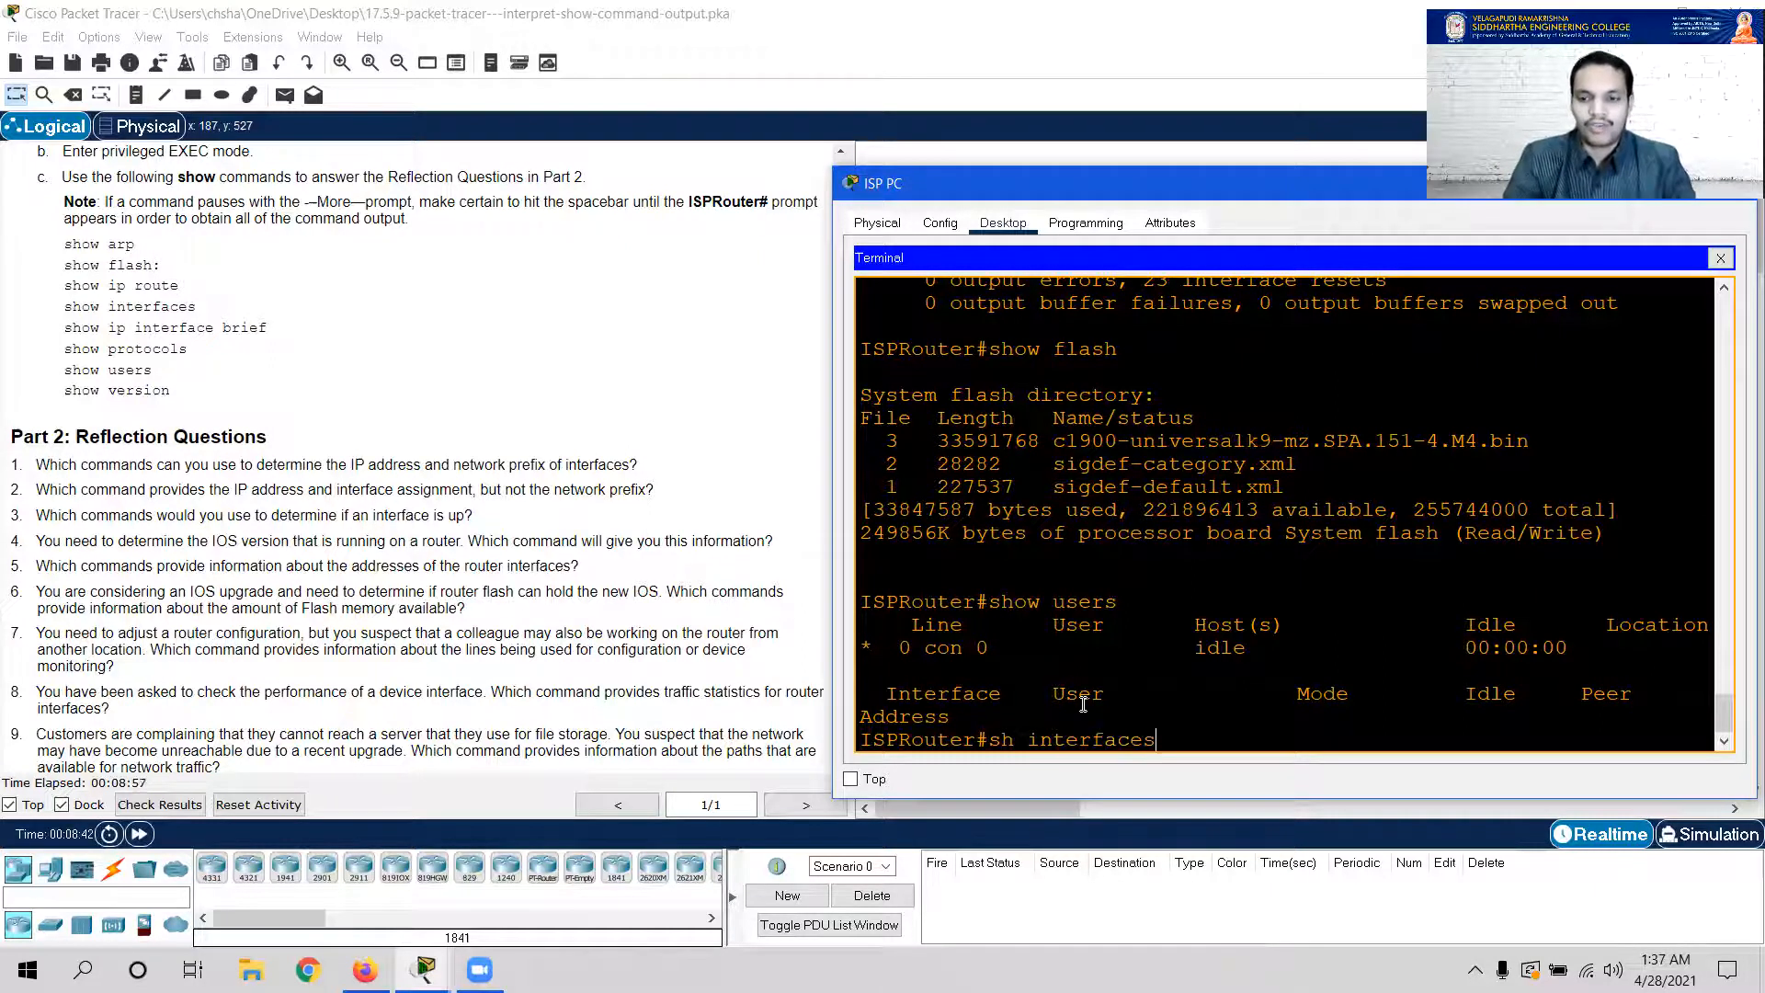
key(Return)
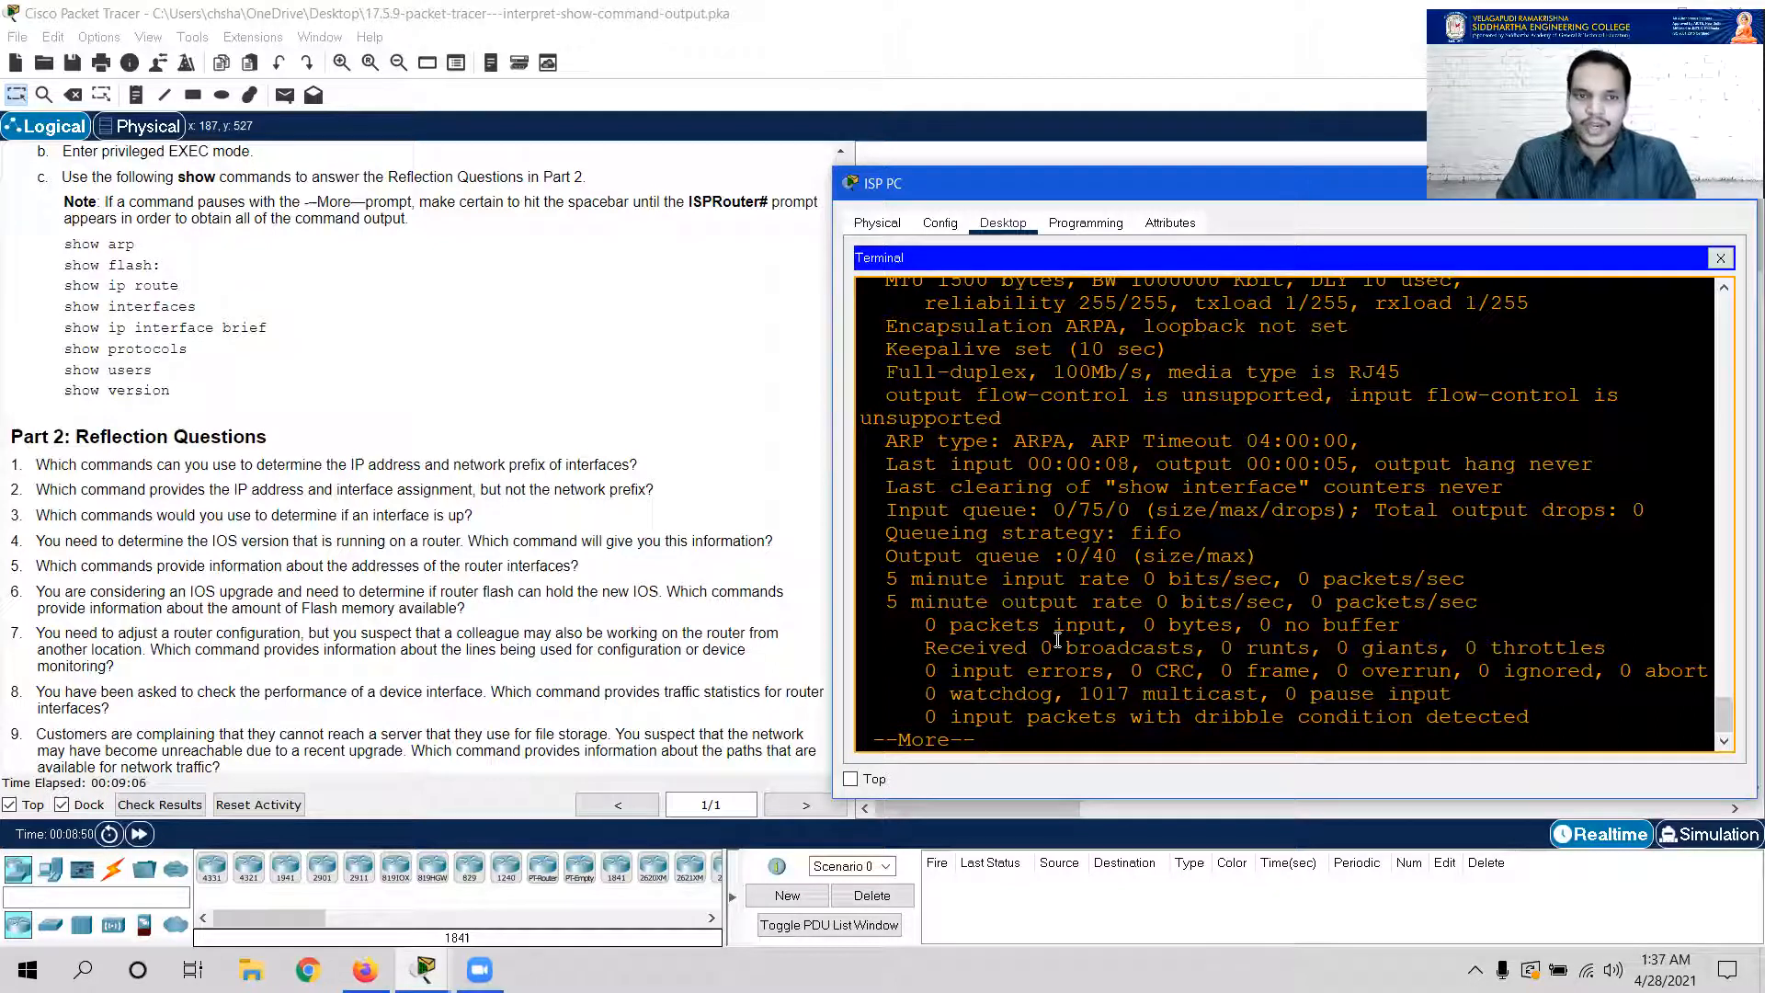
scroll(1058, 634, up, 2)
scroll(1057, 629, down, 2)
scroll(1058, 622, up, 2)
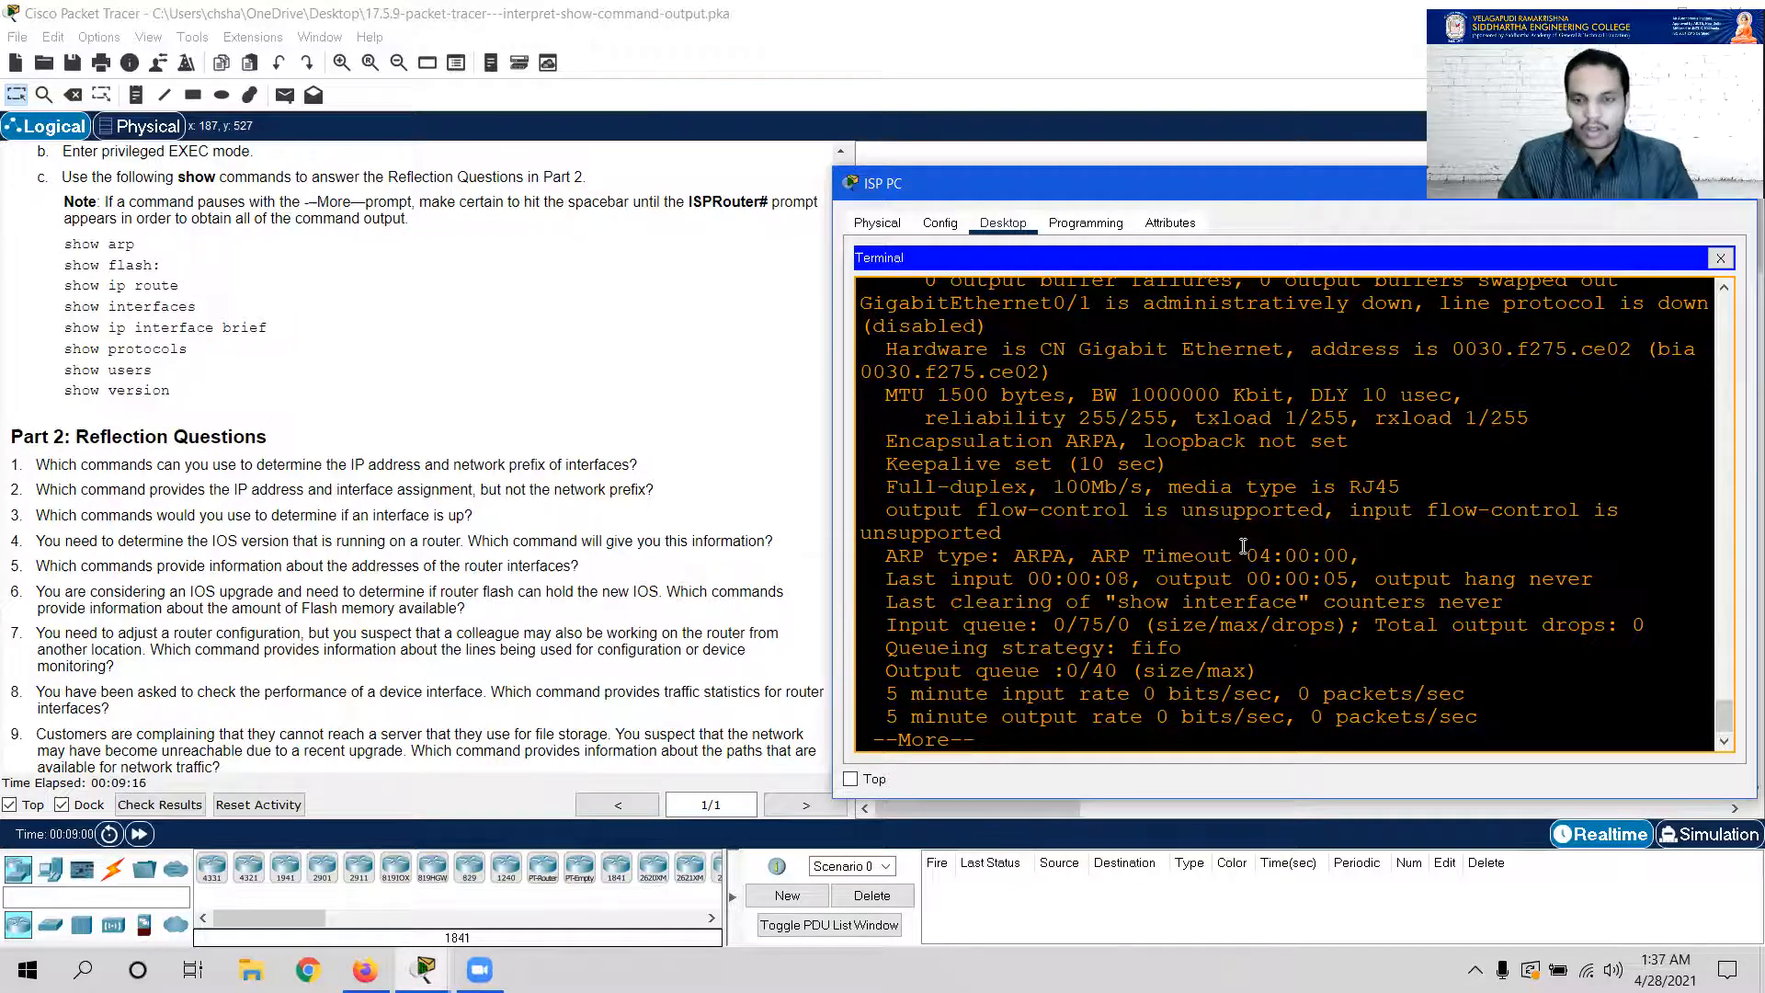
key(space)
key(space)
key(space)
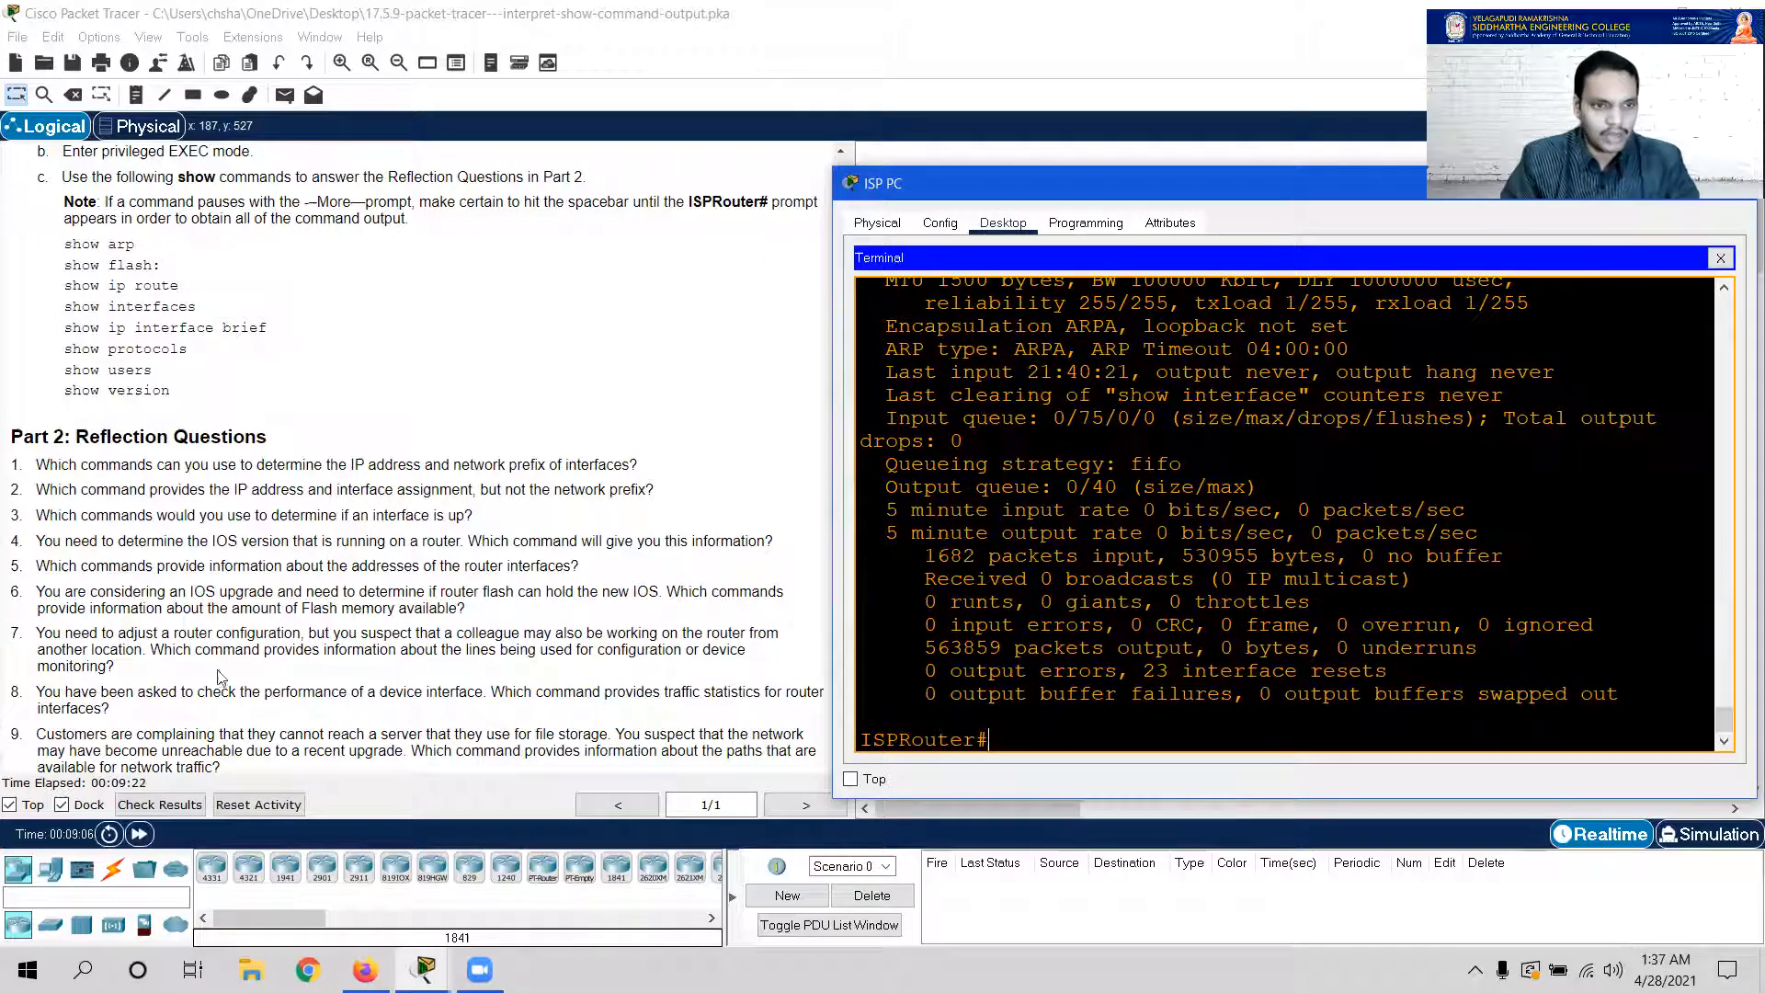
Run show ip route on ISPRouter to examine the paths available for network traffic
scroll(106, 674, down, 1)
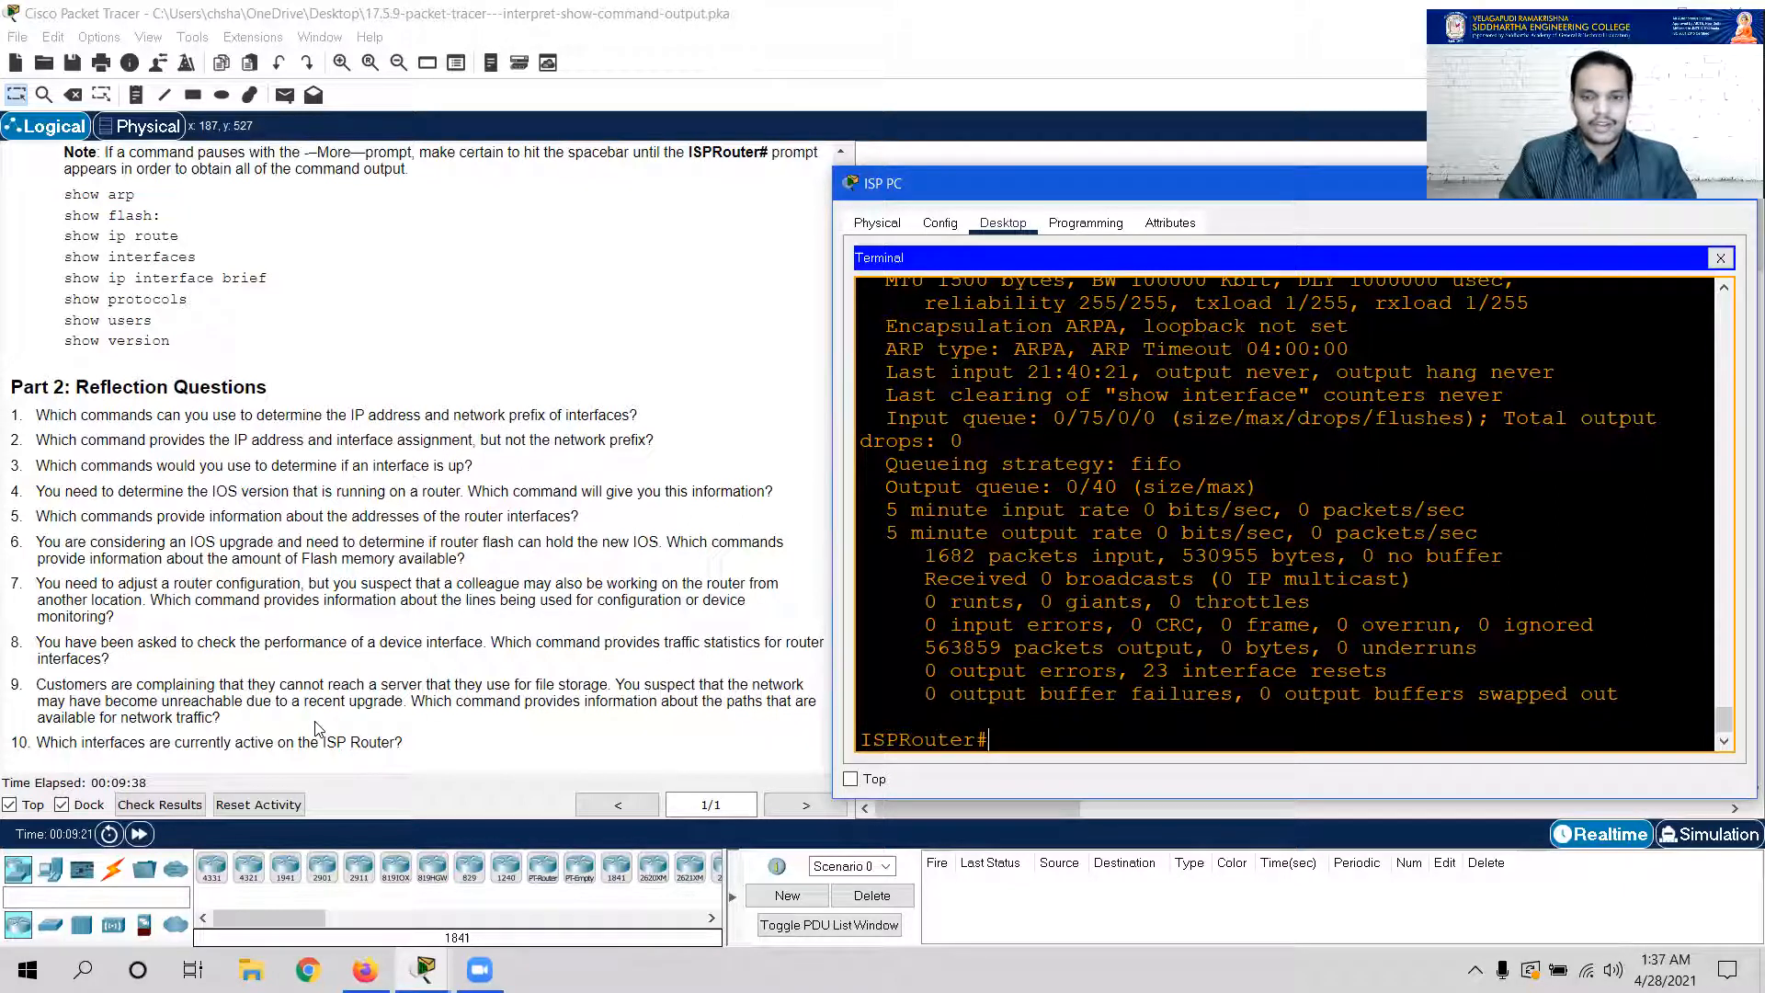
text(sh)
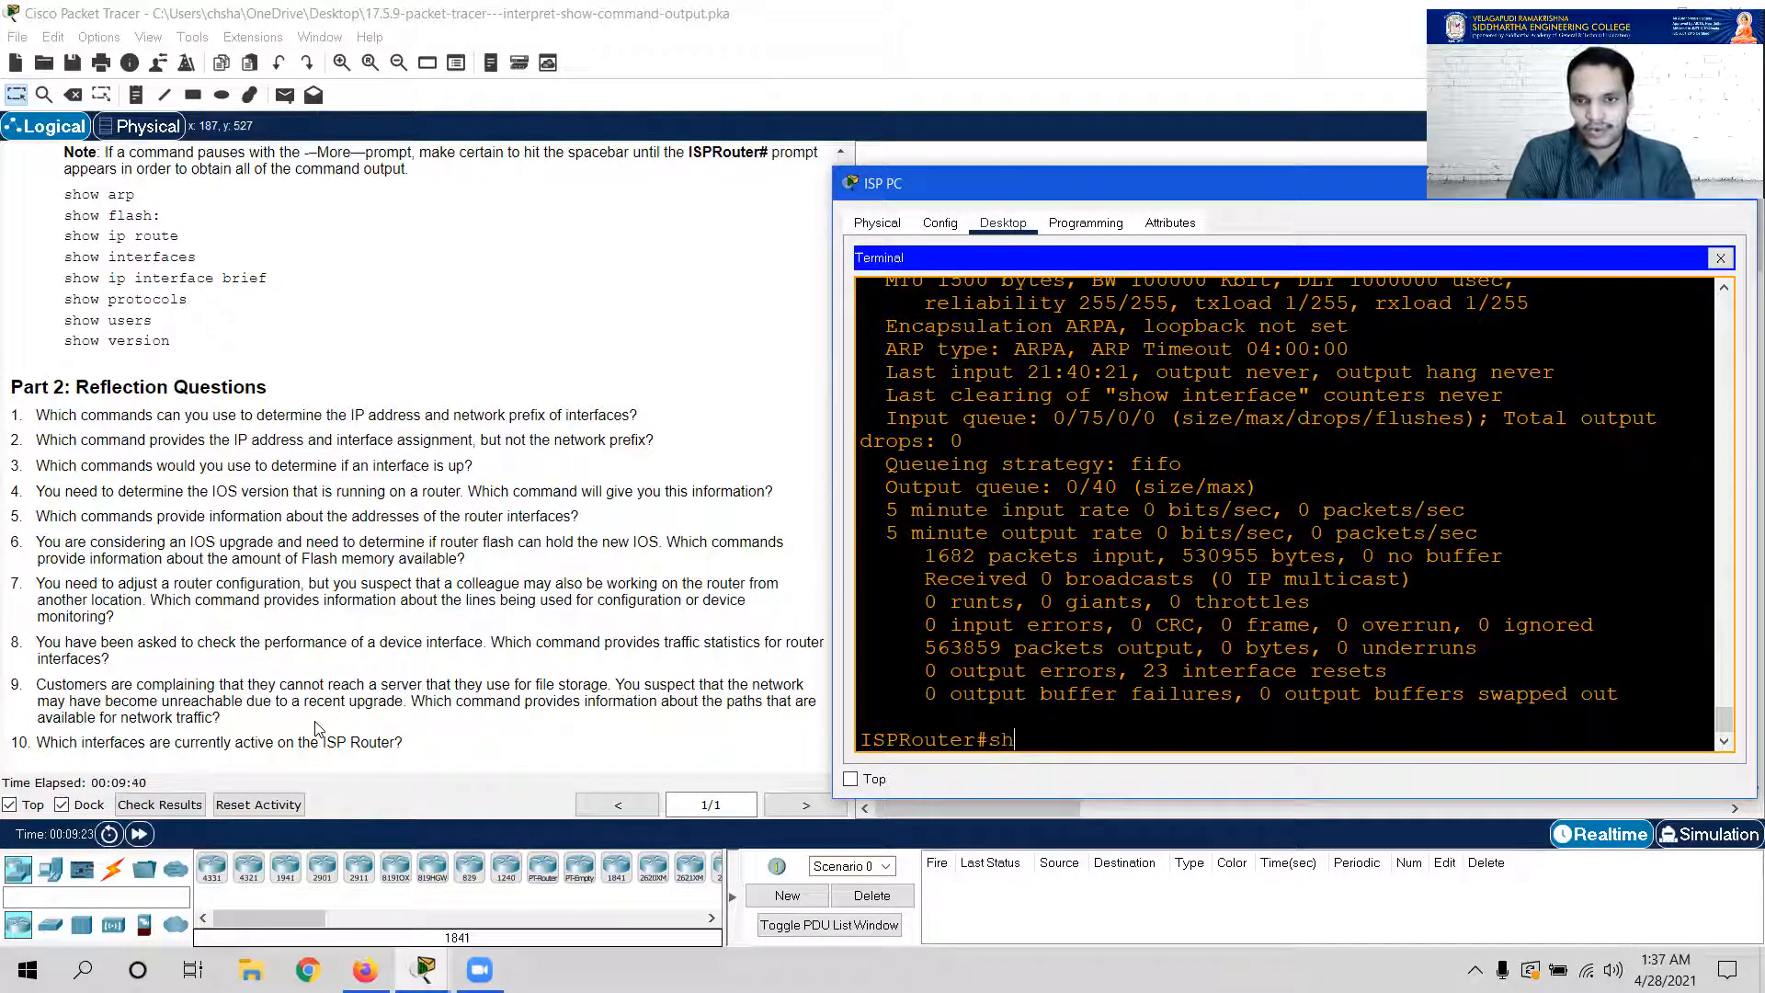
text(ow ip)
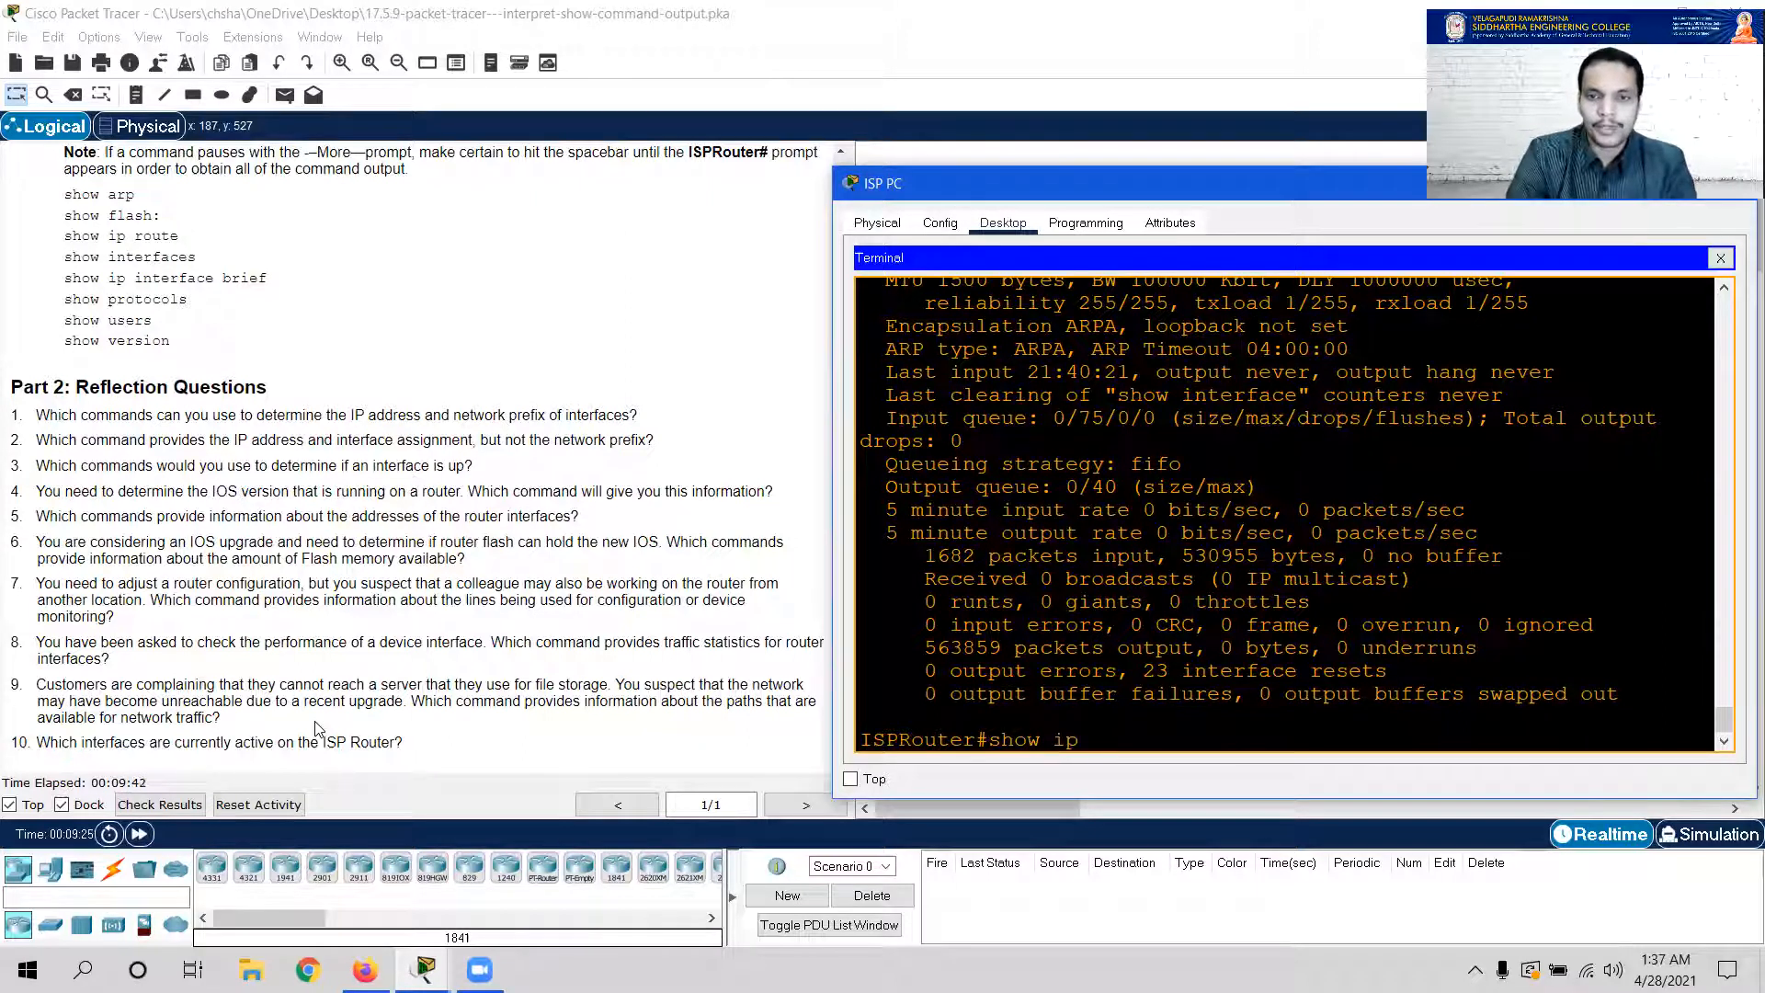
text( route)
key(Return)
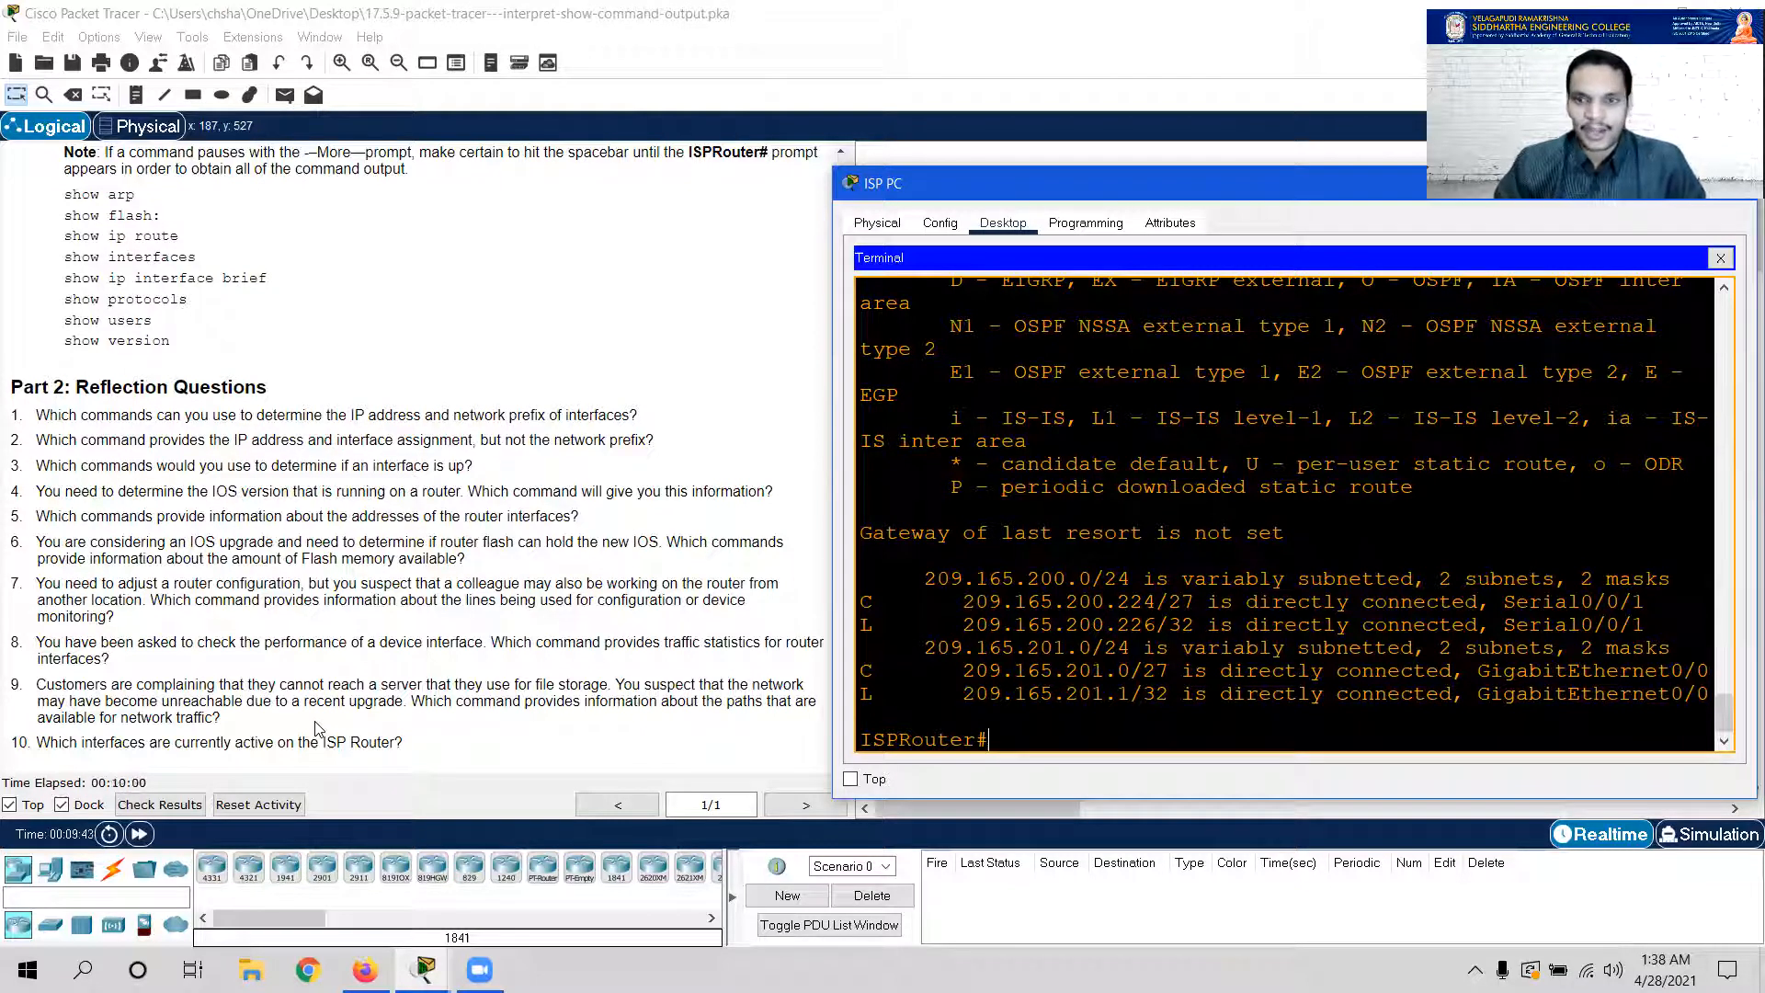
Run show ip interface brief on ISPRouter and widen the ISP PC window so each interface fits on one line
text(ho)
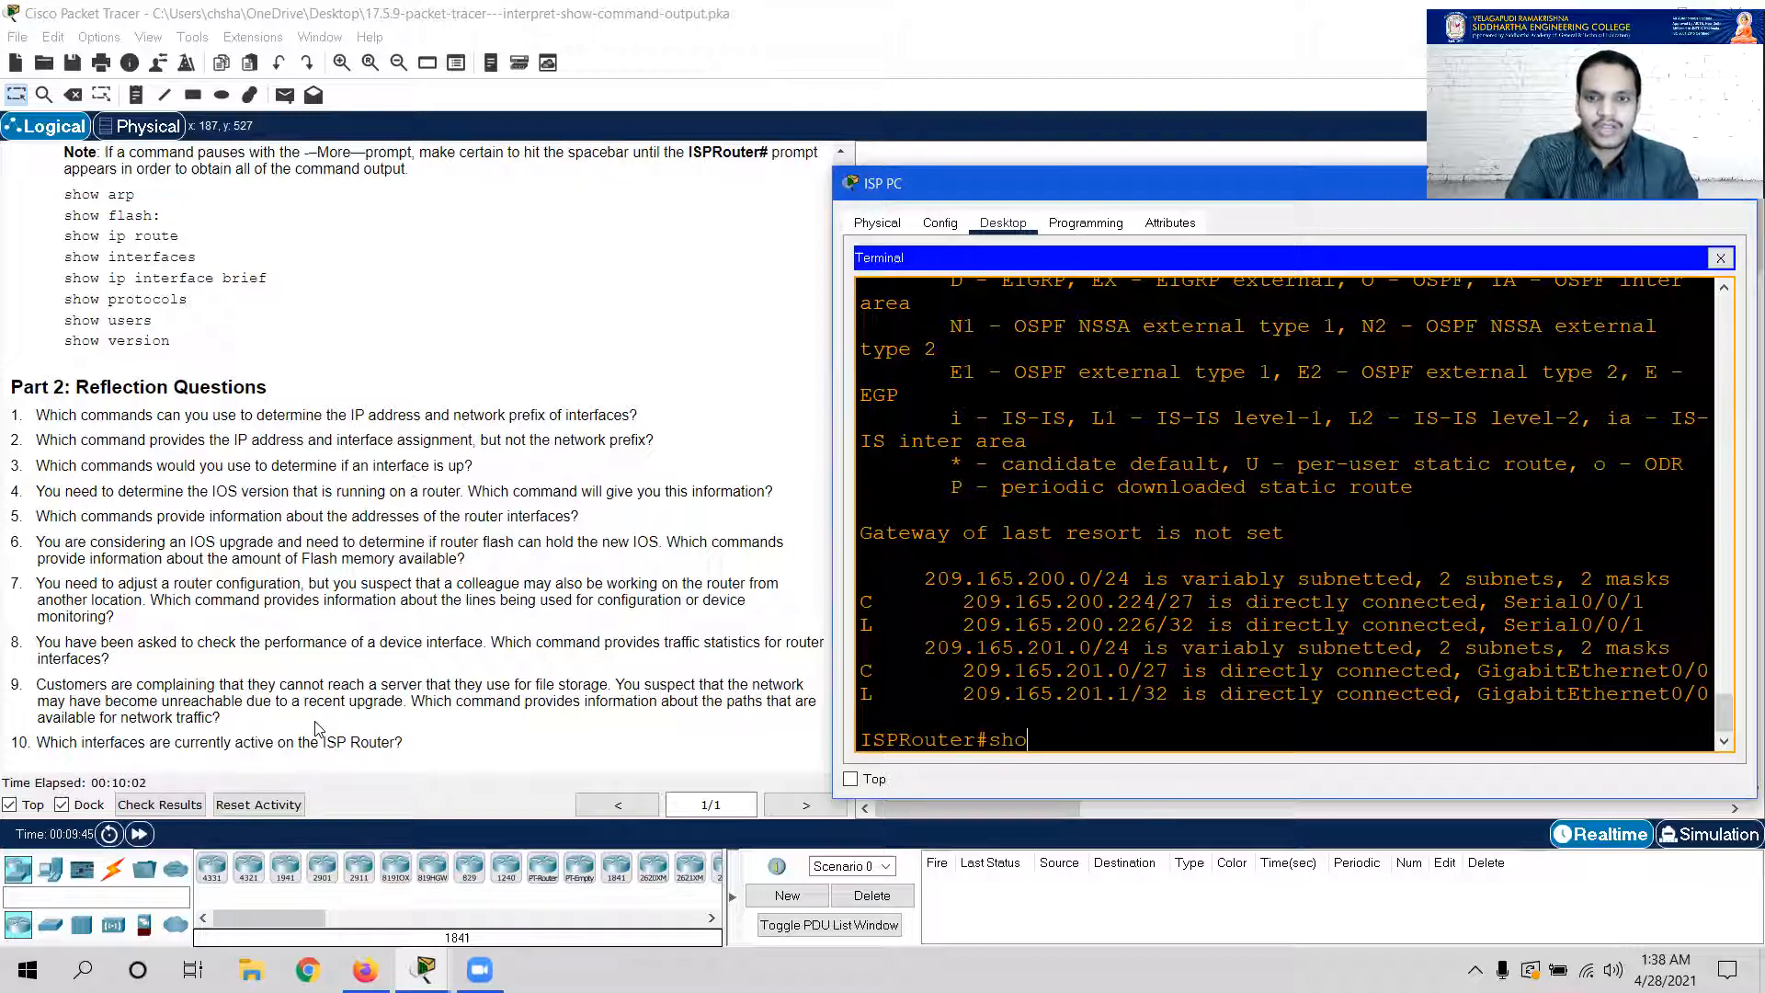
text(w )
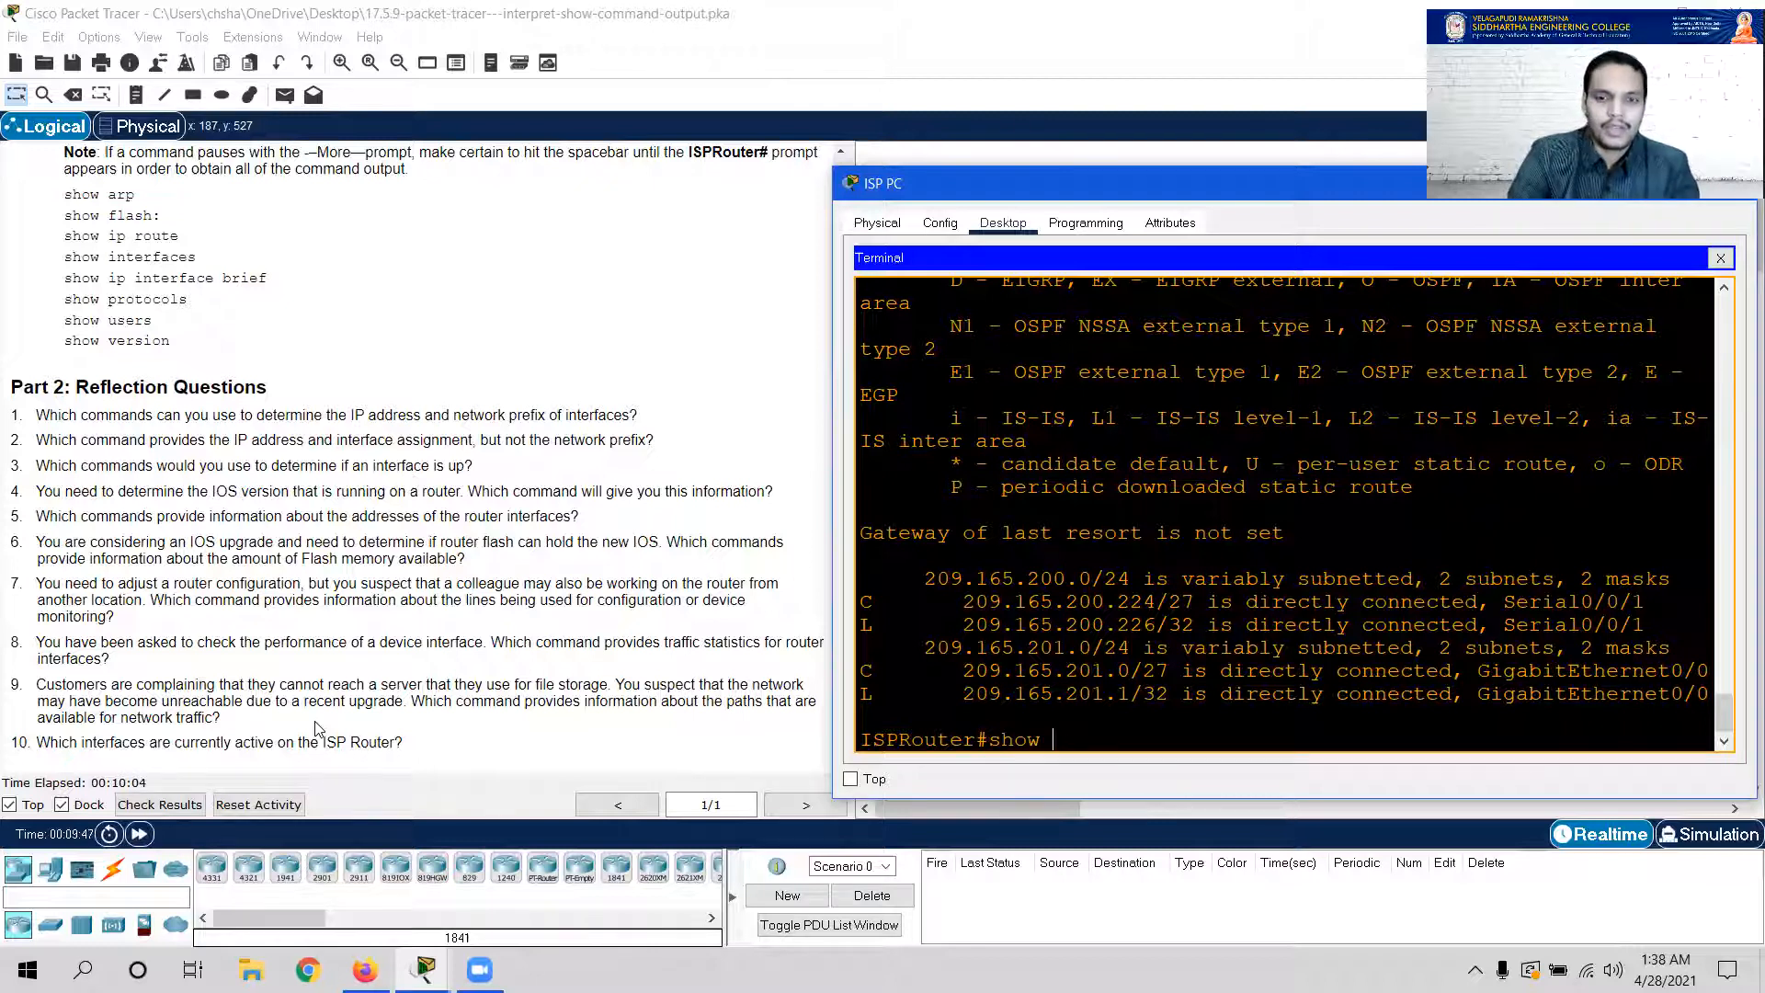
text(ip interfac)
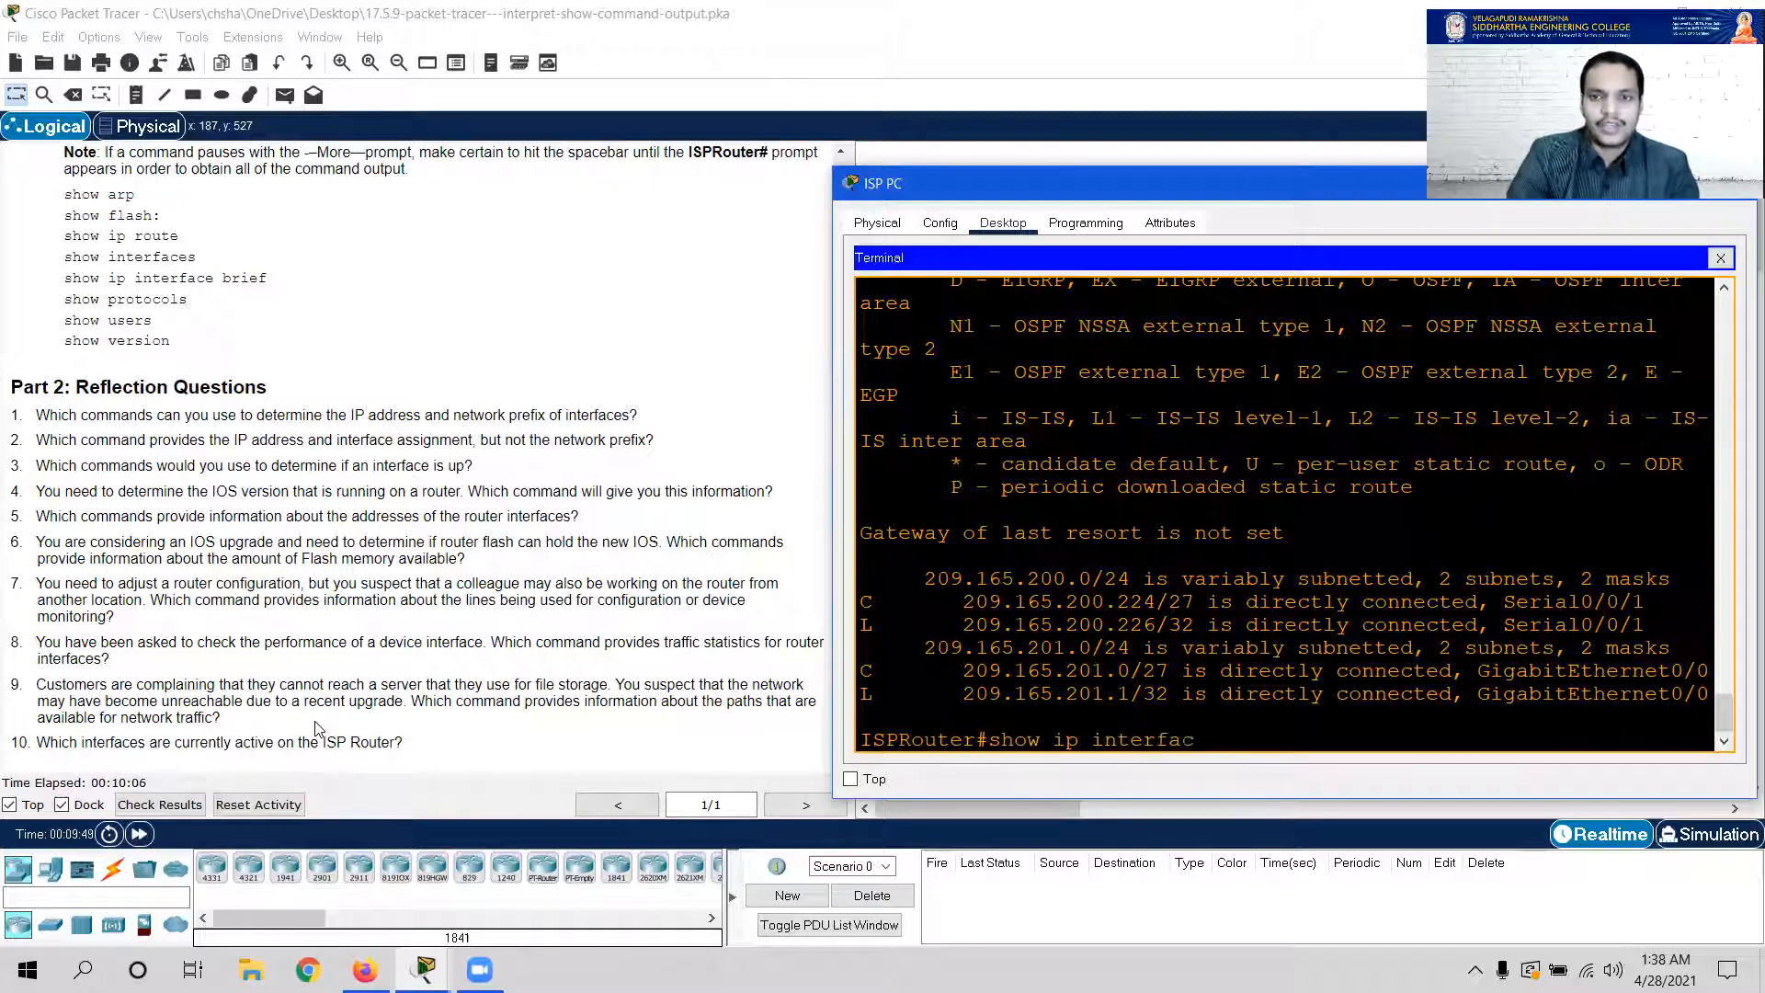
text(e brief)
key(Return)
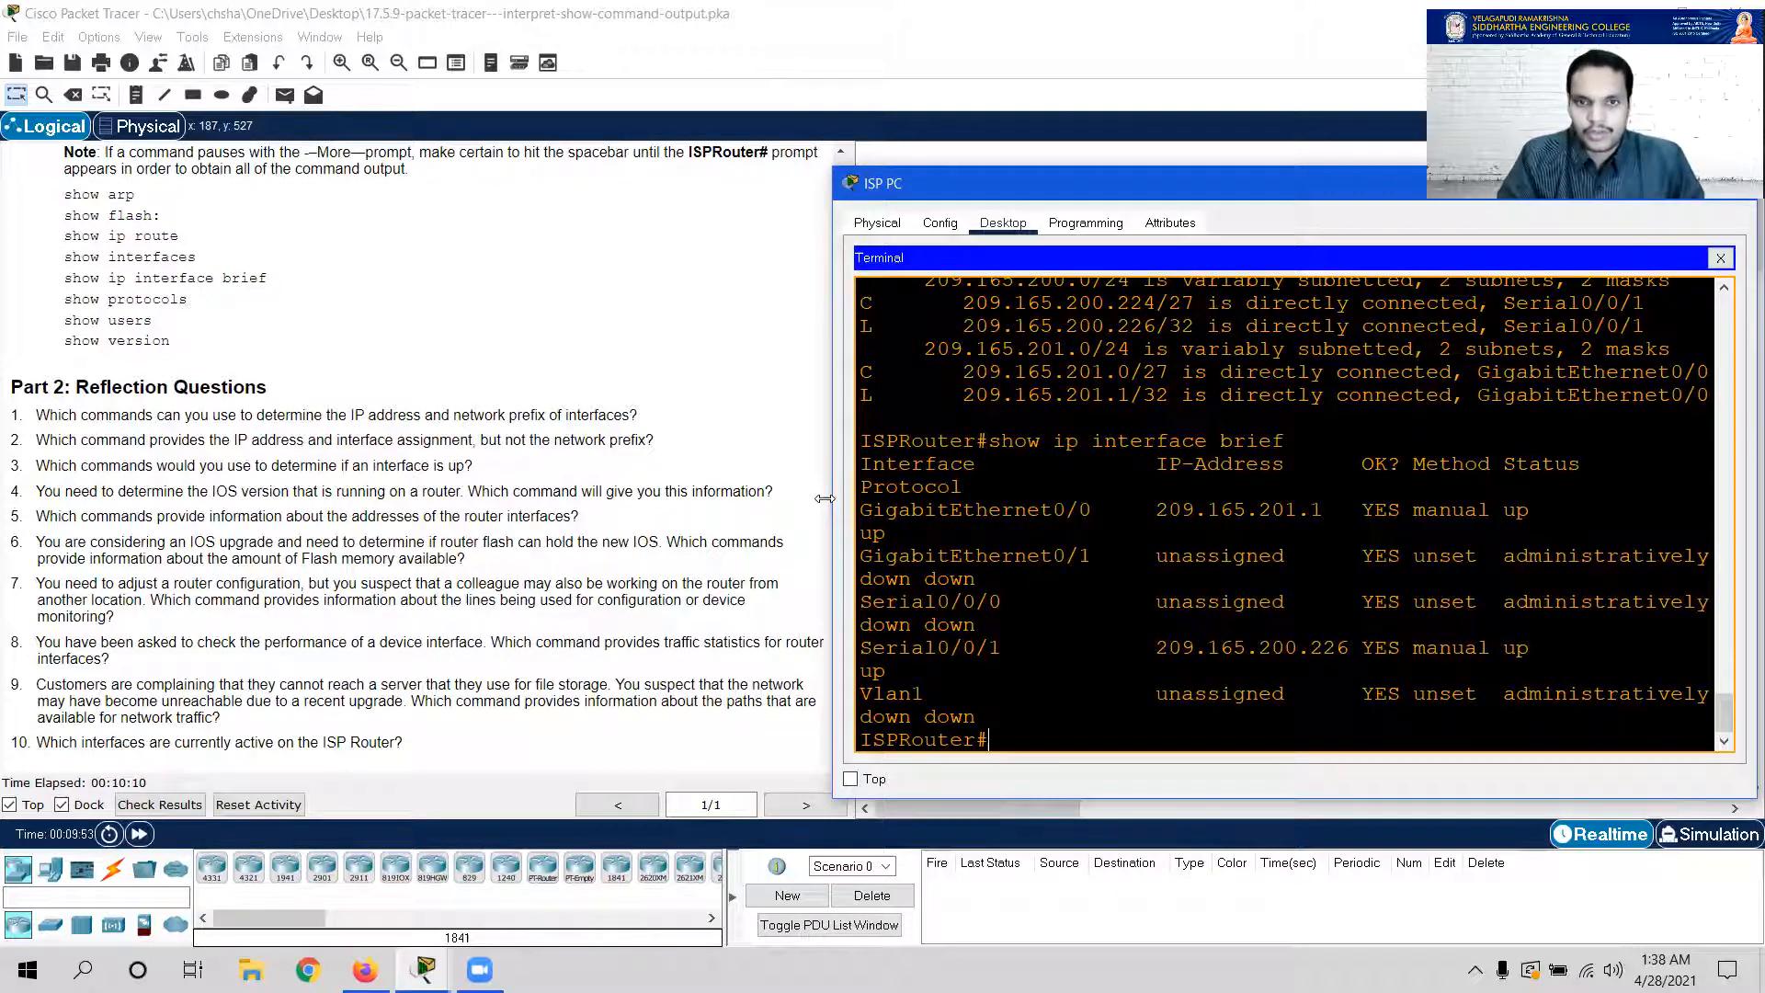
drag(830, 504, 618, 504)
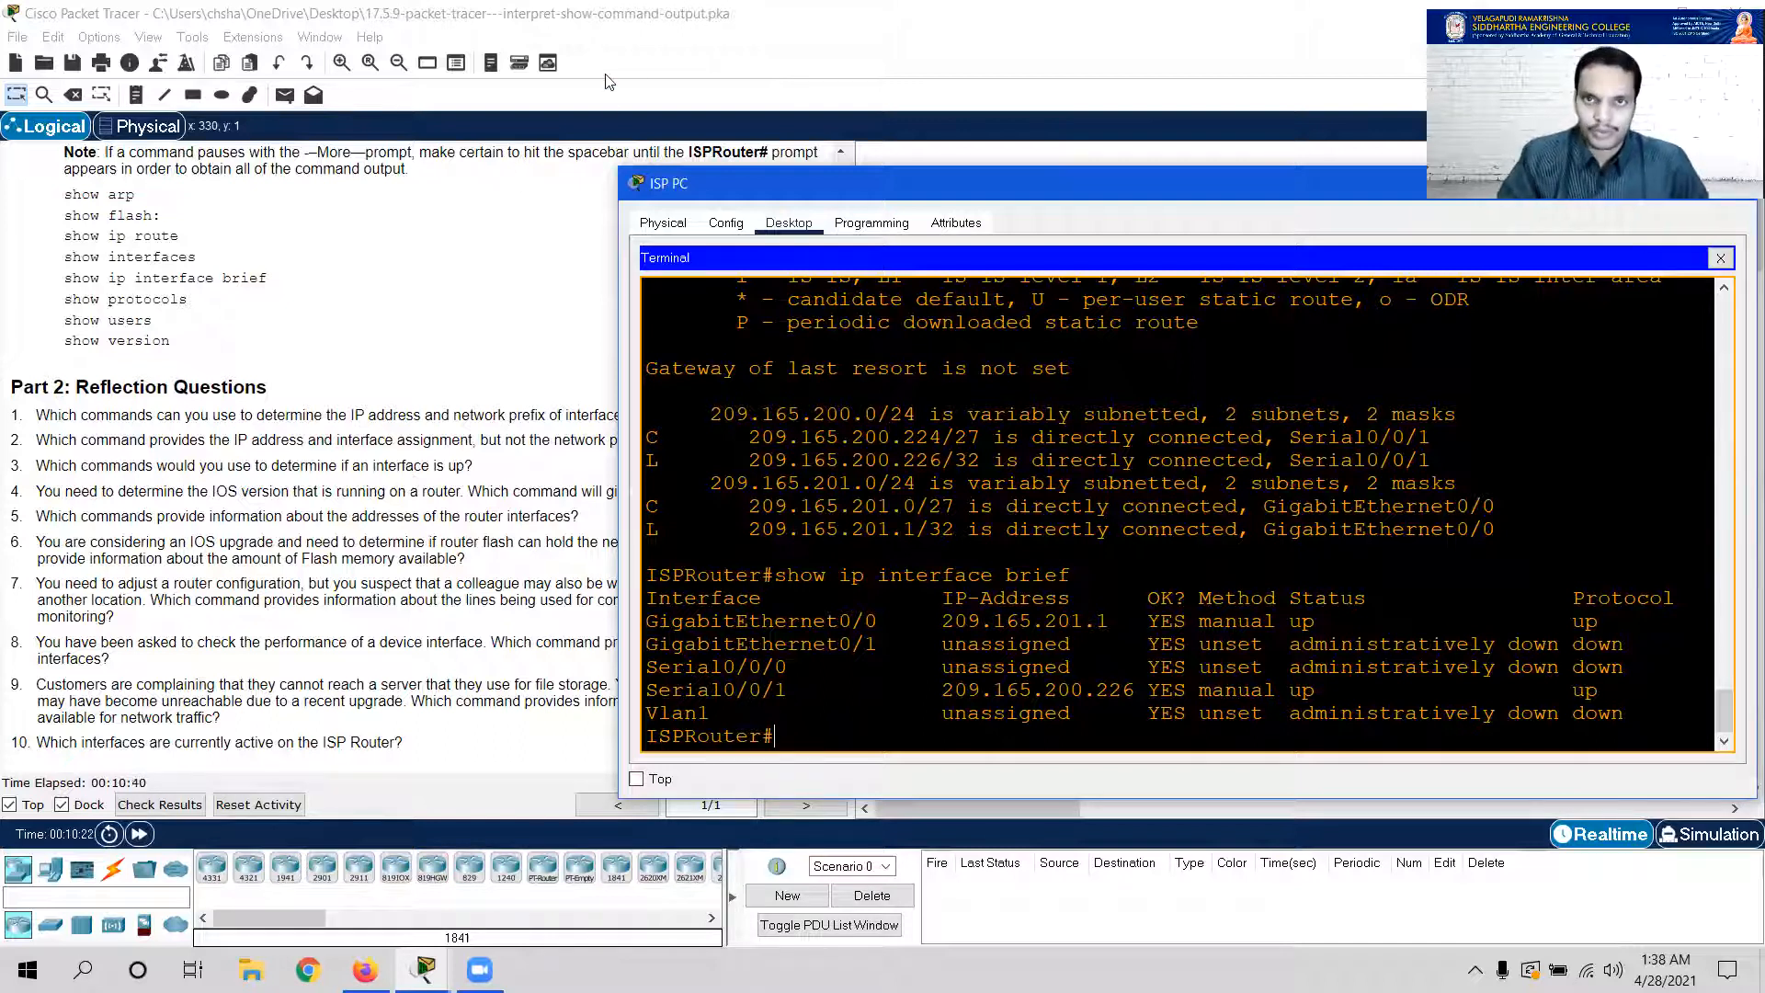
click(1331, 54)
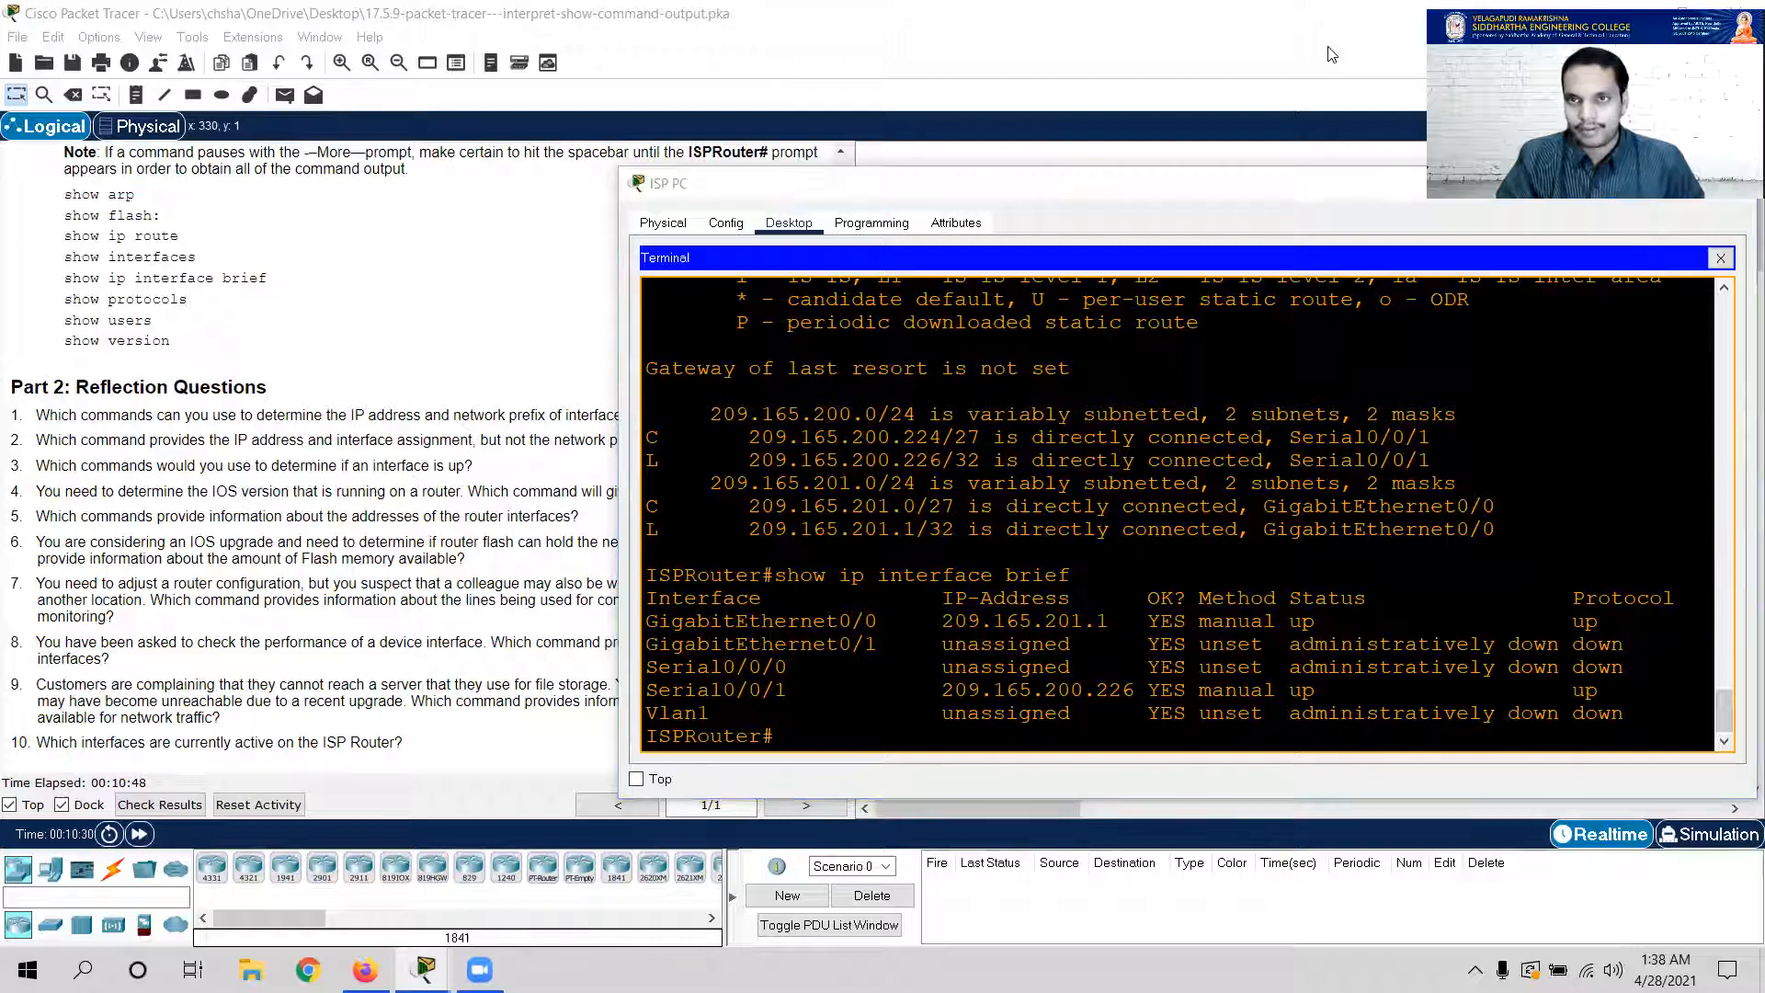